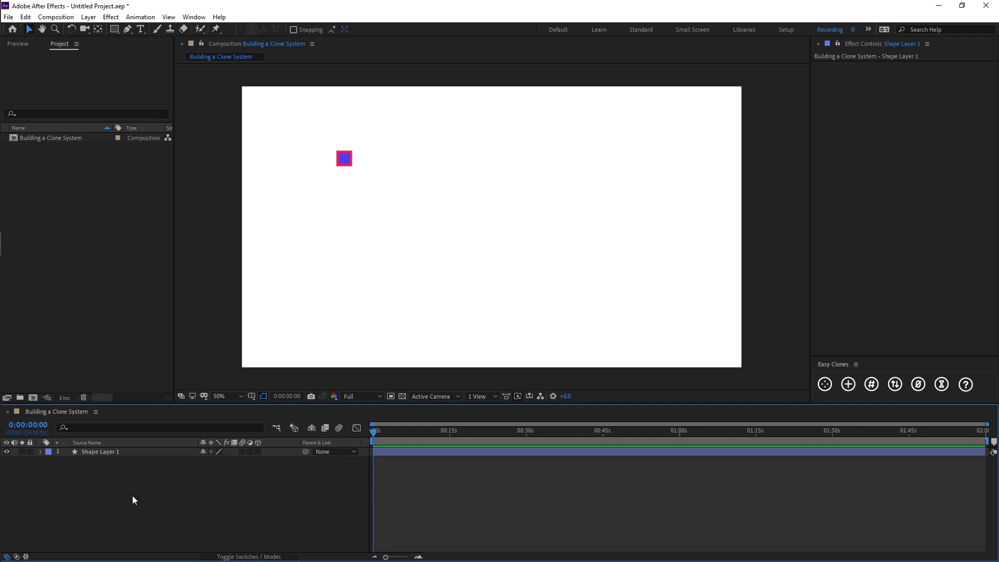
Select the blue square Shape Layer 1 and launch Easy Clones' Create Clone System
{"action": "left_click", "coordinate": [127, 449]}
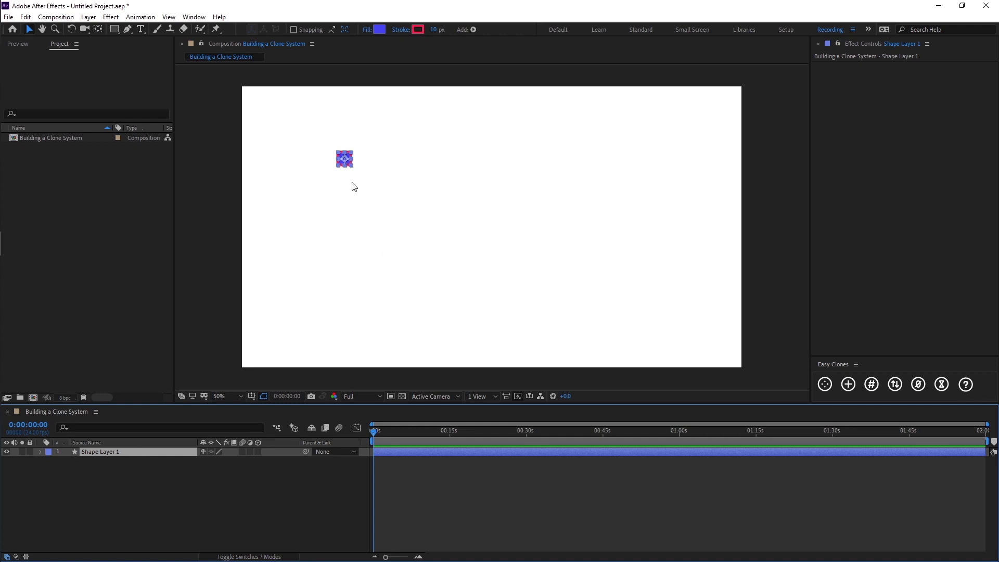
{"action": "left_click", "coordinate": [826, 386]}
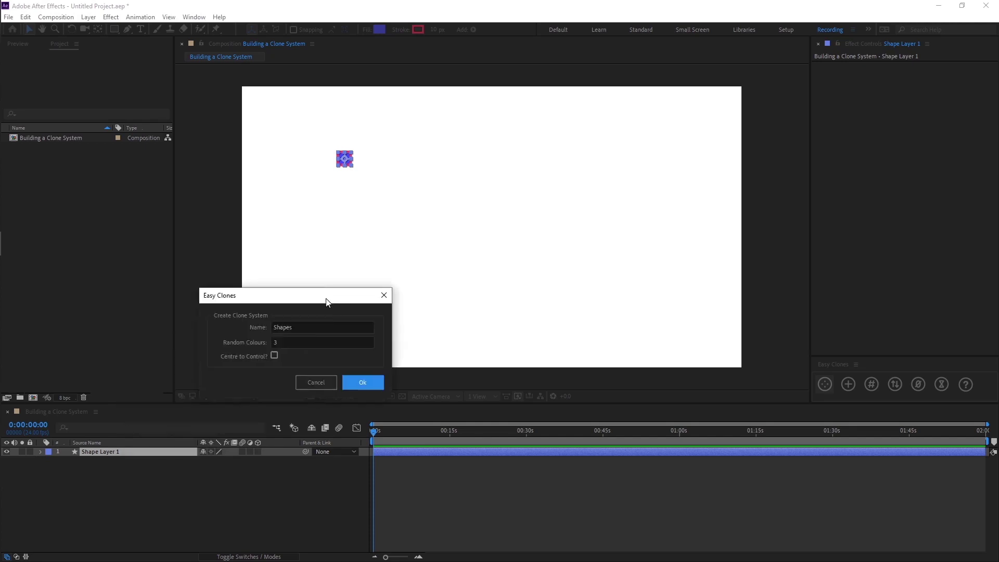
Name the clone system 'Squares', give it 2 random colours, and build it
{"action": "left_click_drag", "start_coordinate": [327, 295], "coordinate": [579, 142]}
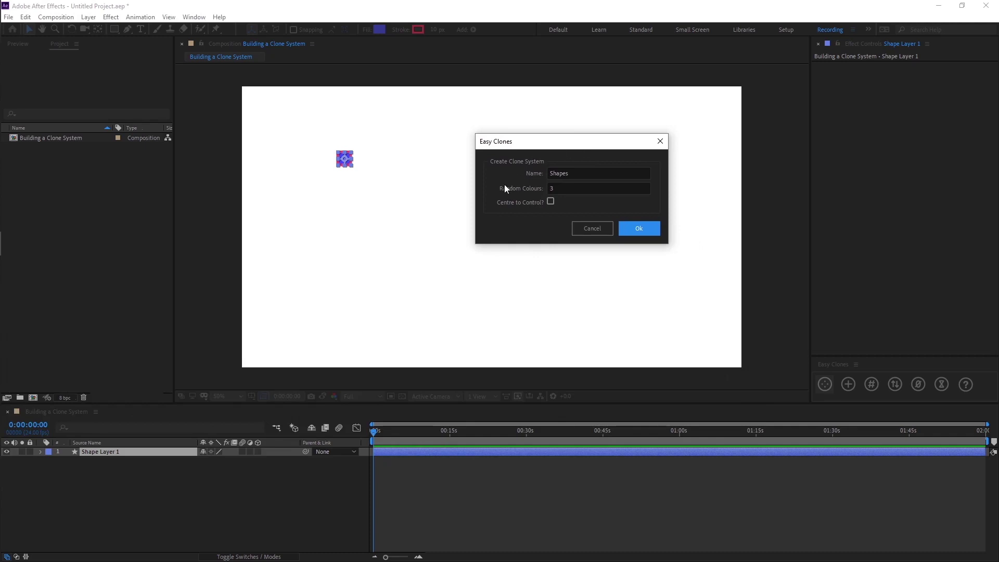
{"action": "left_click", "coordinate": [582, 171]}
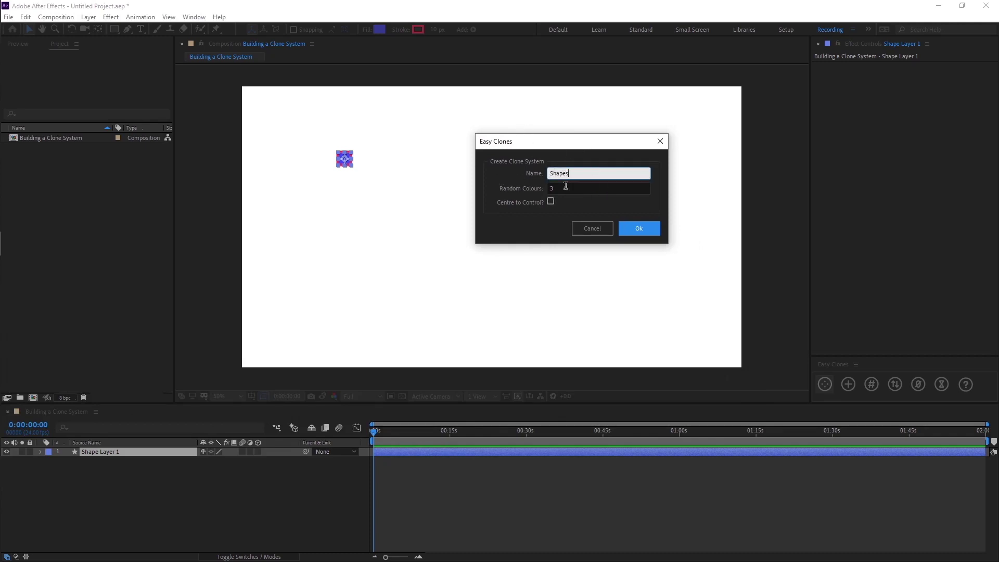
{"action": "key", "text": "Tab"}
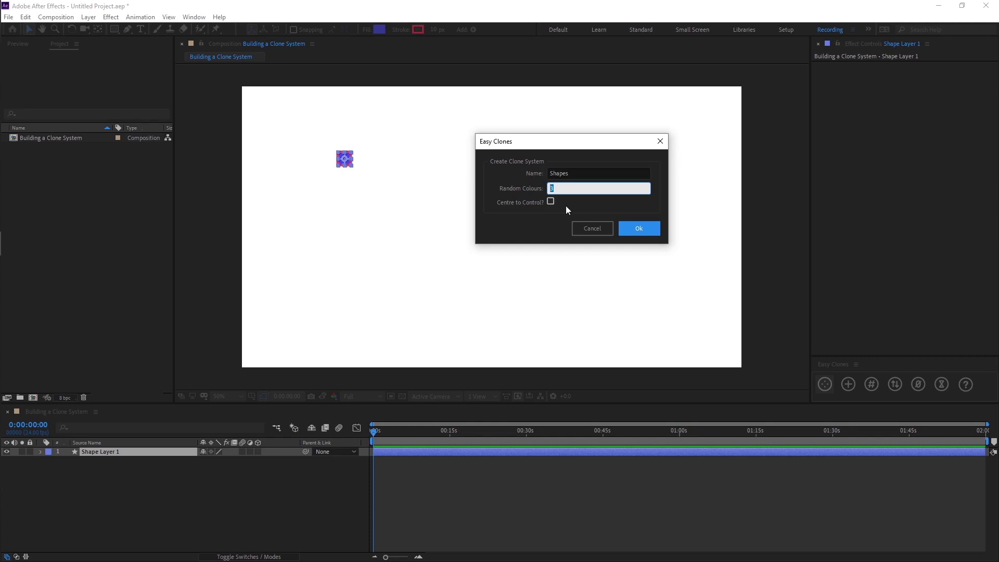
{"action": "left_click", "coordinate": [574, 172]}
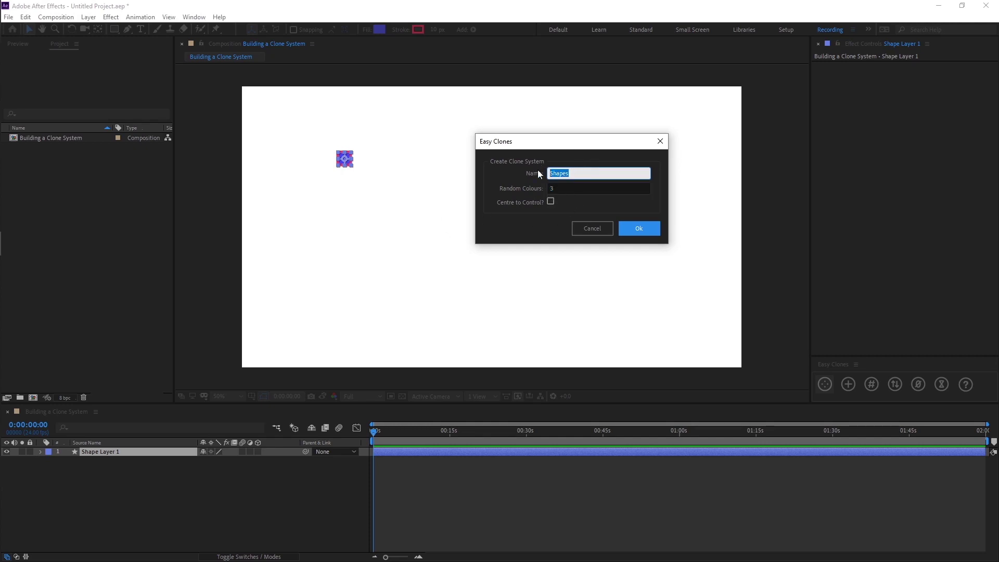
{"action": "type", "text": "Squares"}
{"action": "left_click", "coordinate": [550, 190]}
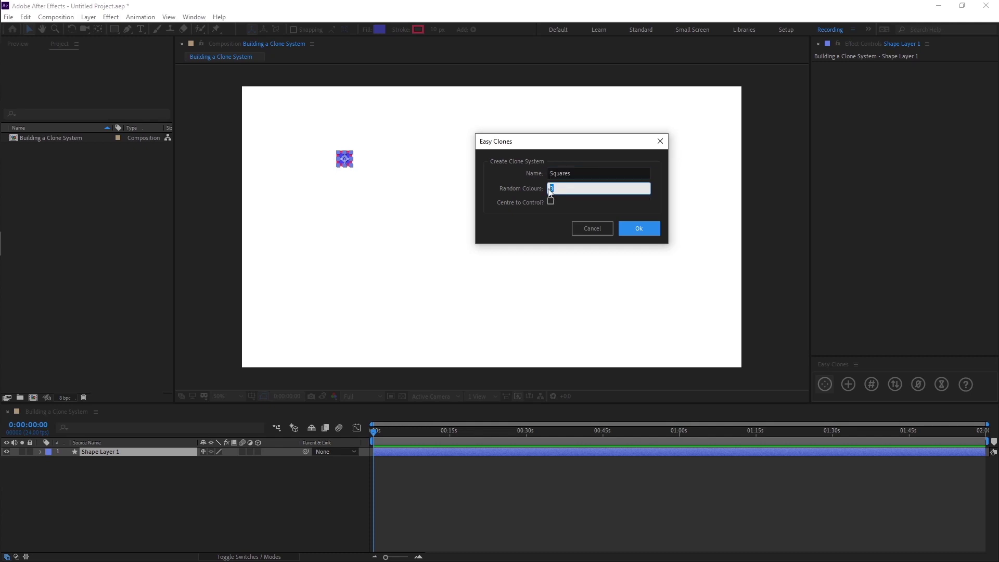
{"action": "type", "text": "2"}
{"action": "key", "text": "Tab"}
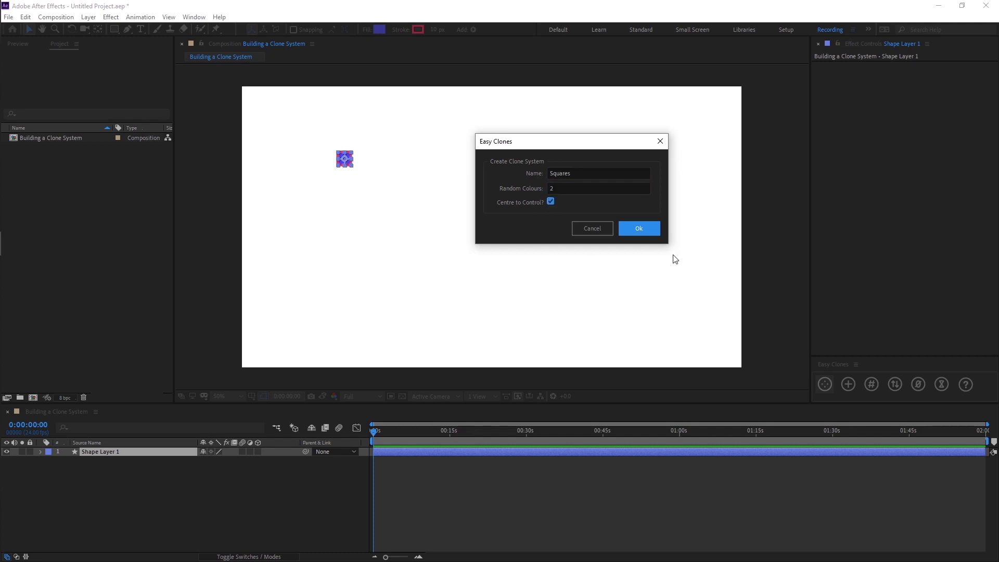
{"action": "left_click", "coordinate": [647, 230]}
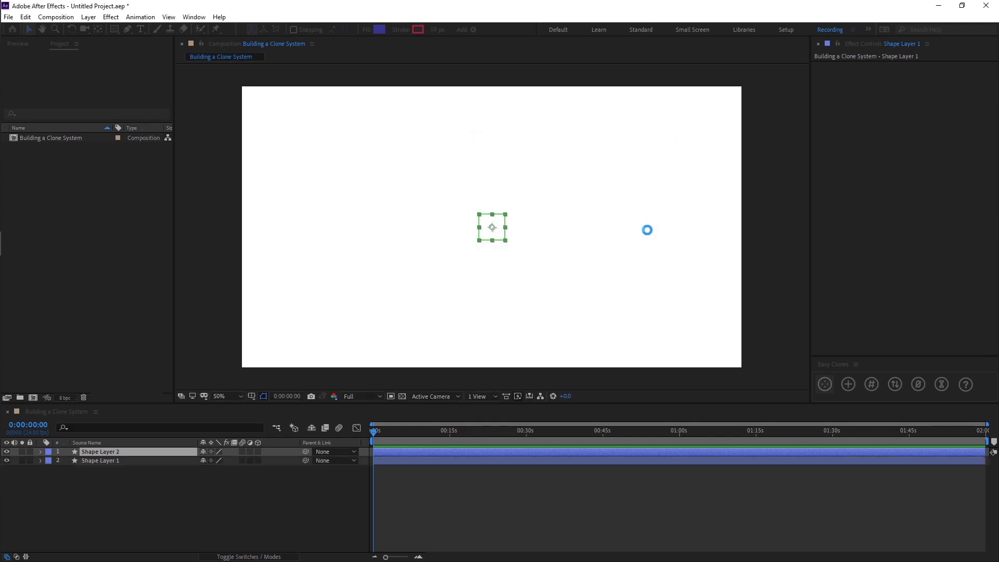
Review the Squares Clone-1 and Squares Clone Controls settings, leaving the controls layer selected
{"action": "left_click", "coordinate": [237, 504]}
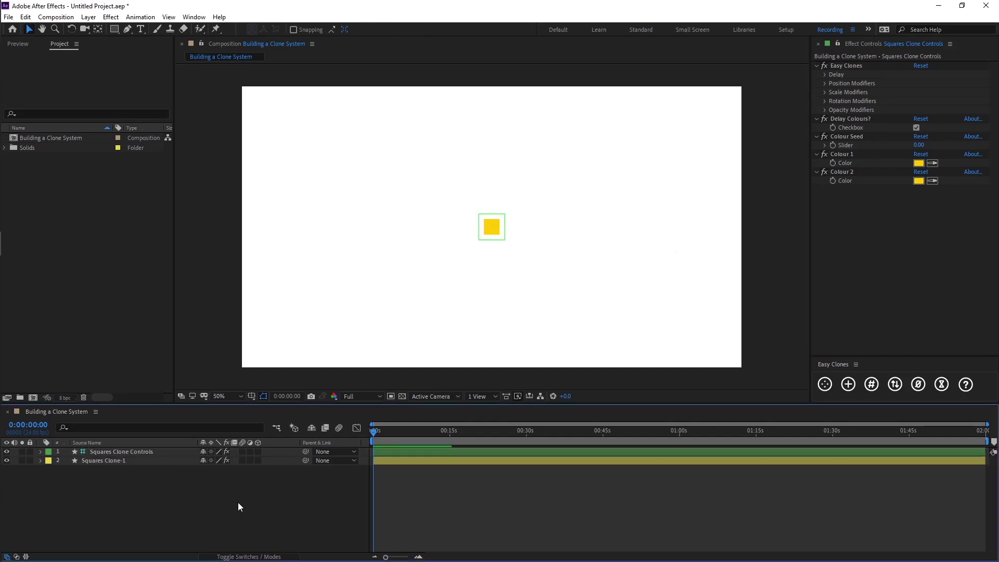
{"action": "left_click", "coordinate": [133, 462]}
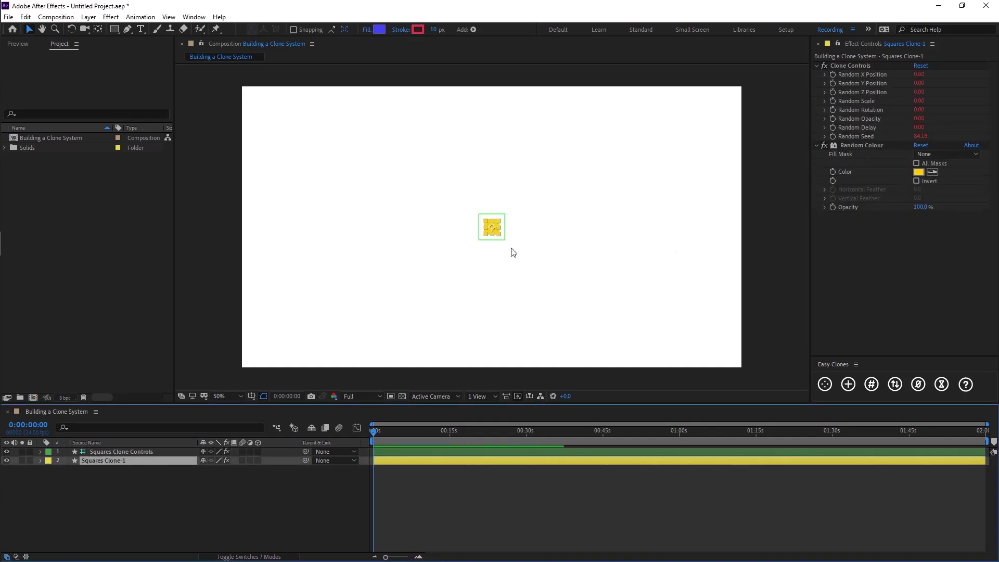
{"action": "left_click", "coordinate": [134, 452]}
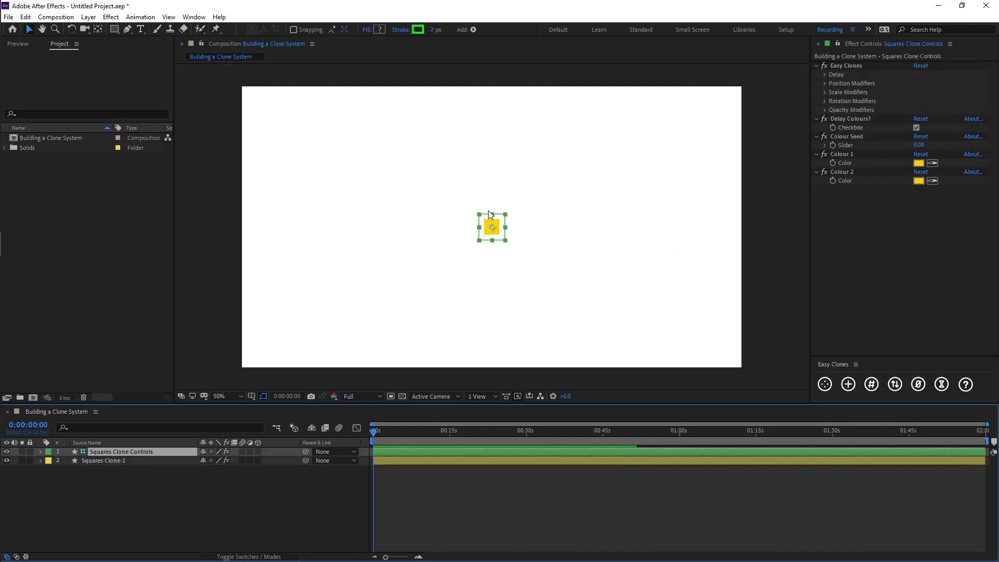
{"action": "left_click", "coordinate": [114, 493]}
{"action": "left_click", "coordinate": [137, 451]}
{"action": "left_click", "coordinate": [151, 492]}
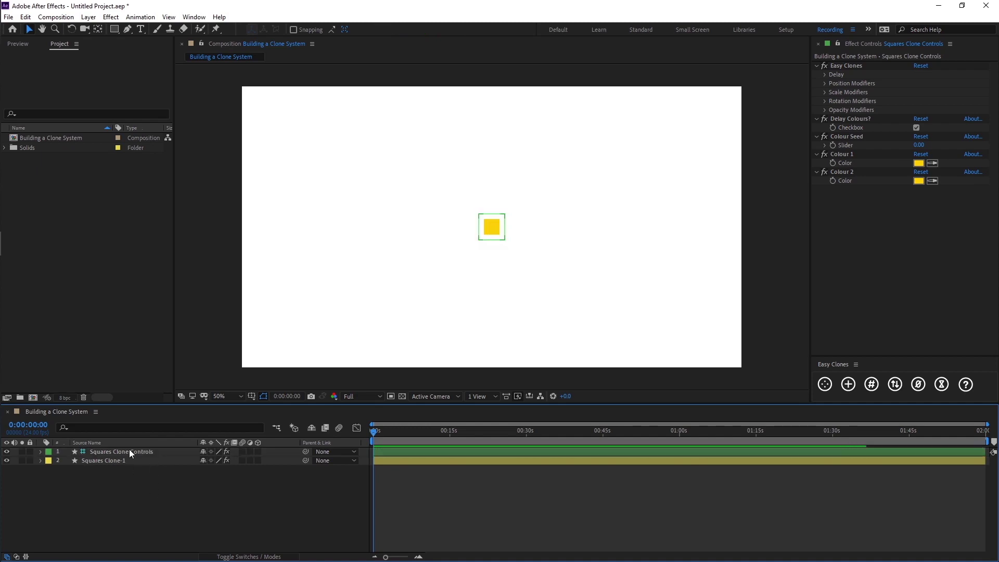
{"action": "left_click", "coordinate": [129, 450]}
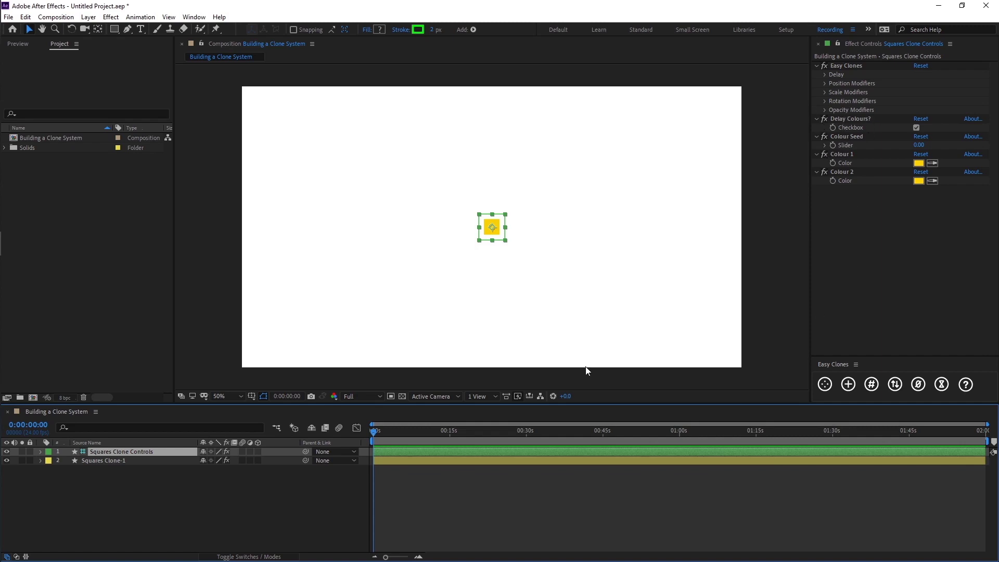
{"action": "left_click", "coordinate": [220, 498]}
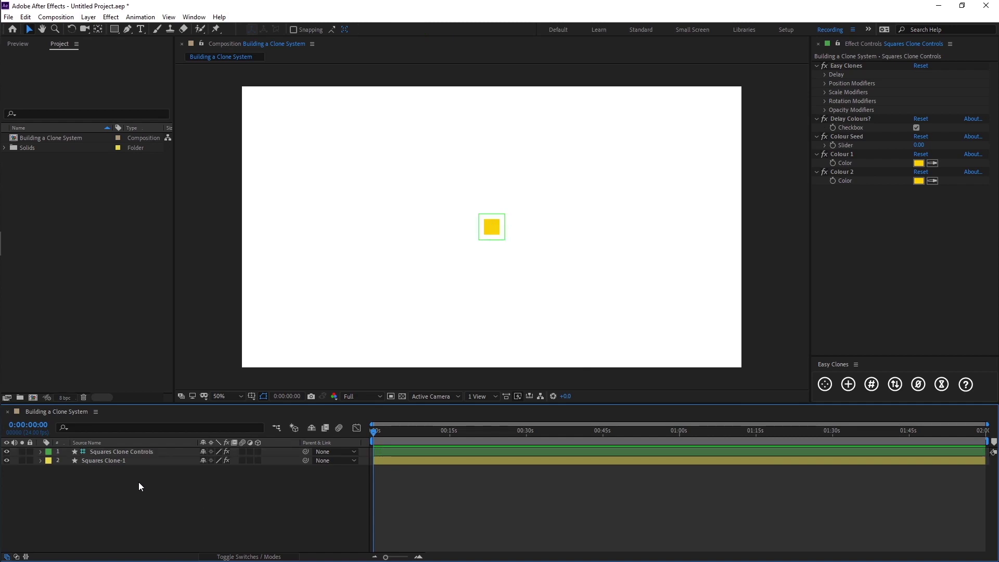
{"action": "left_click", "coordinate": [139, 451]}
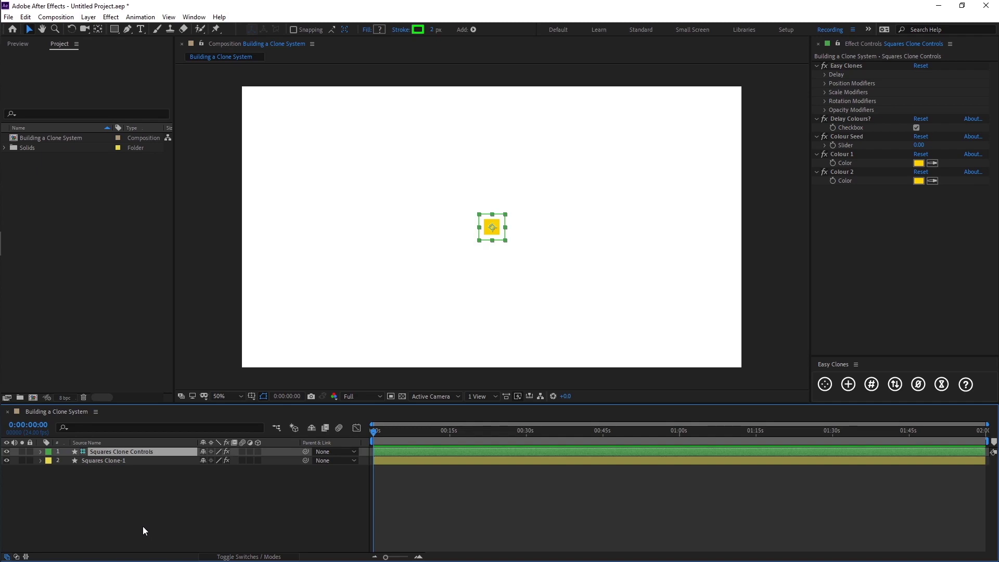
Enable Position, Scale, Rotation and Opacity keyframes on the Squares Clone Controls layer
{"action": "left_click", "coordinate": [40, 451]}
{"action": "left_click", "coordinate": [49, 478]}
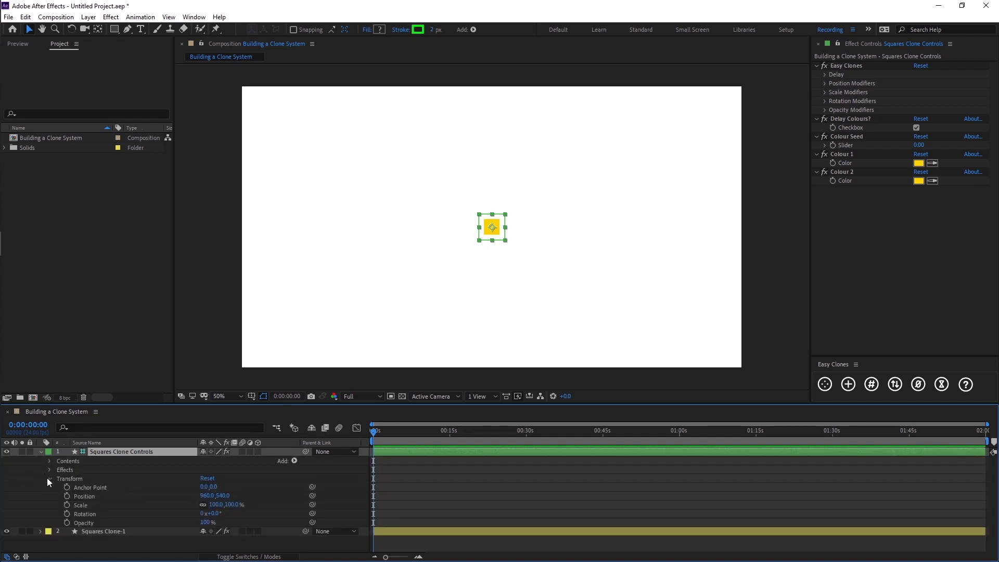
{"action": "left_click", "coordinate": [67, 495]}
{"action": "left_click", "coordinate": [66, 504]}
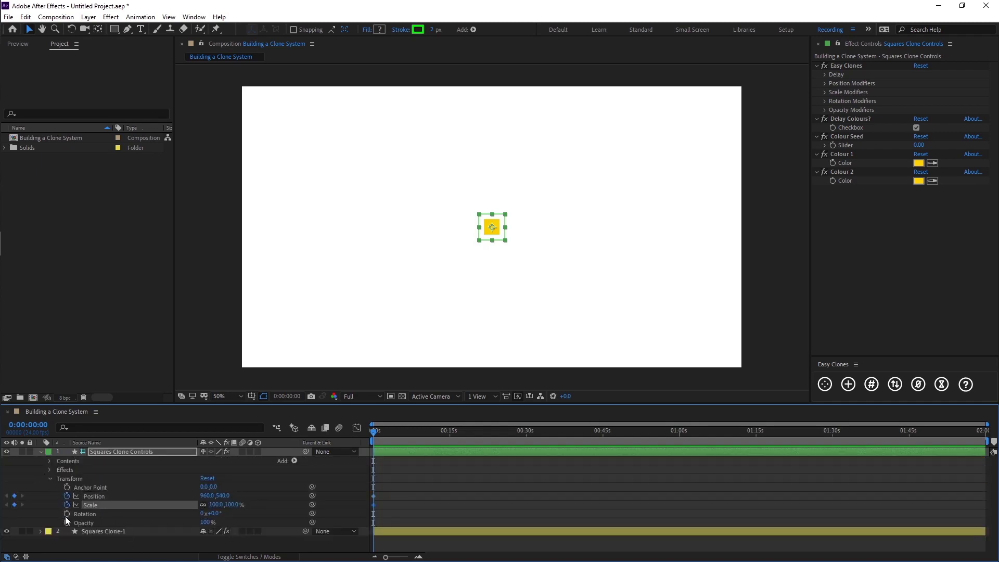
{"action": "left_click", "coordinate": [66, 514]}
{"action": "left_click", "coordinate": [67, 522]}
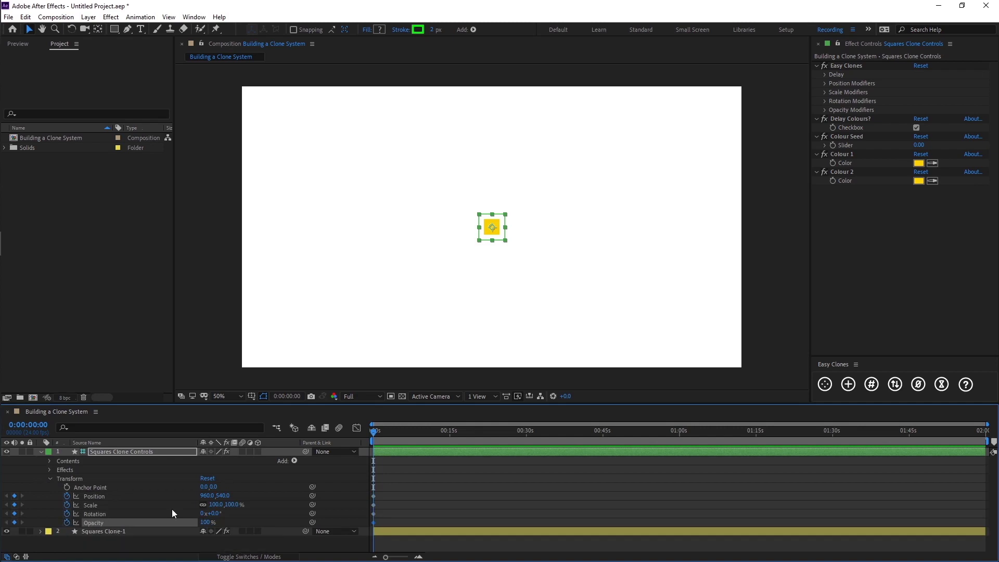
{"action": "key", "text": "u"}
{"action": "left_click", "coordinate": [404, 522]}
{"action": "left_click", "coordinate": [140, 496]}
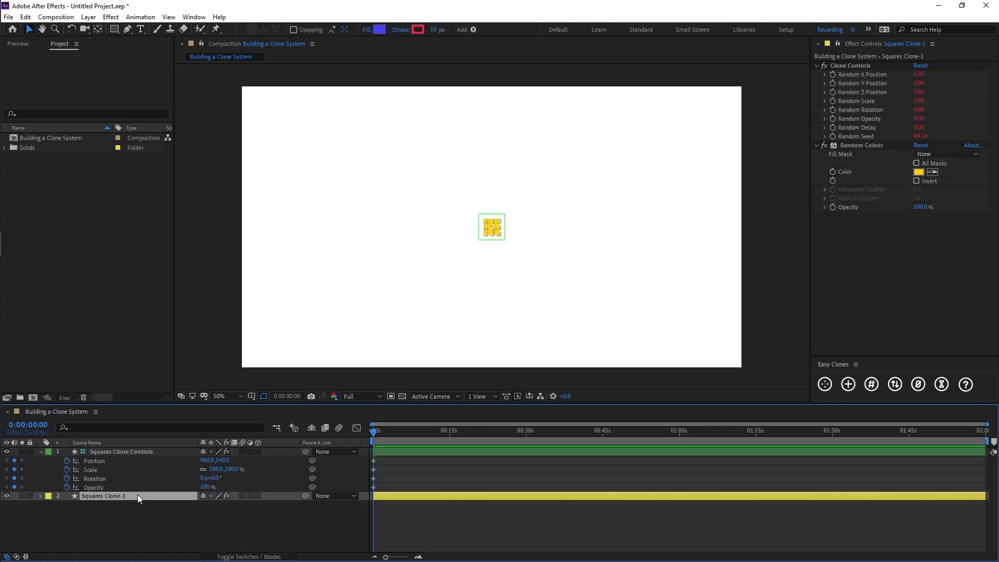
Shift the keyframes to frame 10, start the square lower left, and bend its path into an S
{"action": "left_click_drag", "start_coordinate": [399, 457], "coordinate": [370, 492]}
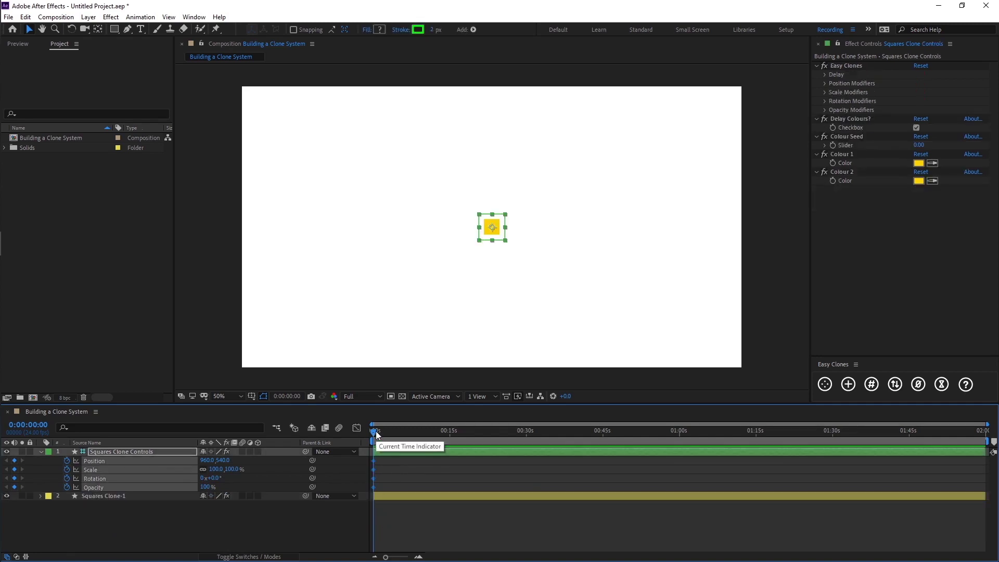
{"action": "key", "text": "equal"}
{"action": "key", "text": "equal"}
{"action": "key", "text": "equal"}
{"action": "key", "text": "equal"}
{"action": "key", "text": "equal"}
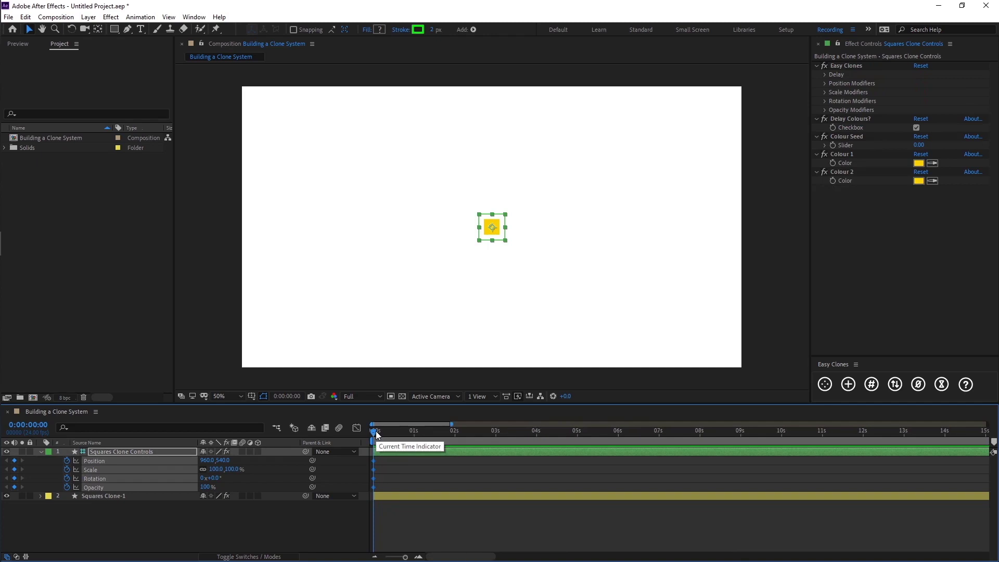
{"action": "key", "text": "alt+shift+Right"}
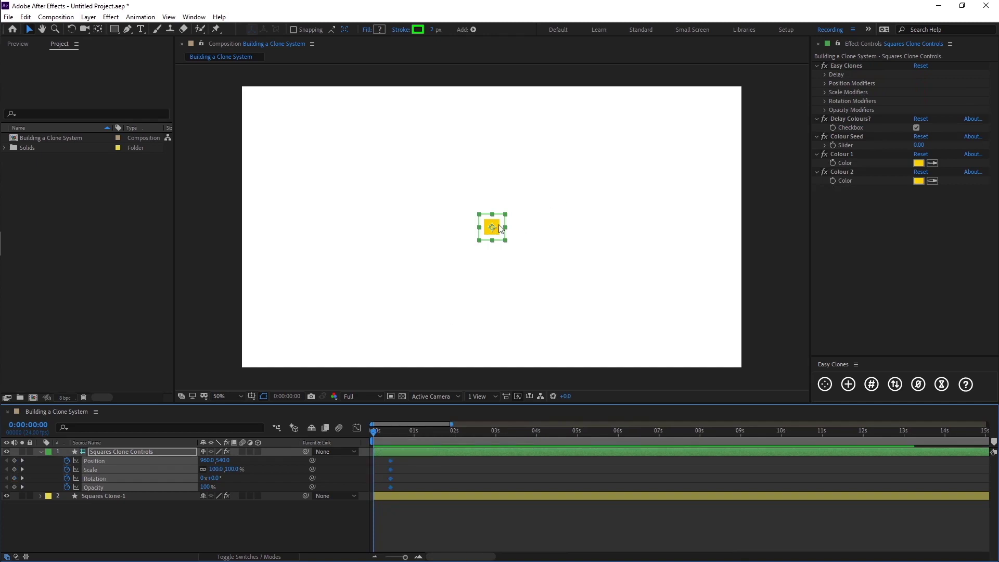
{"action": "left_click_drag", "start_coordinate": [500, 232], "coordinate": [345, 311]}
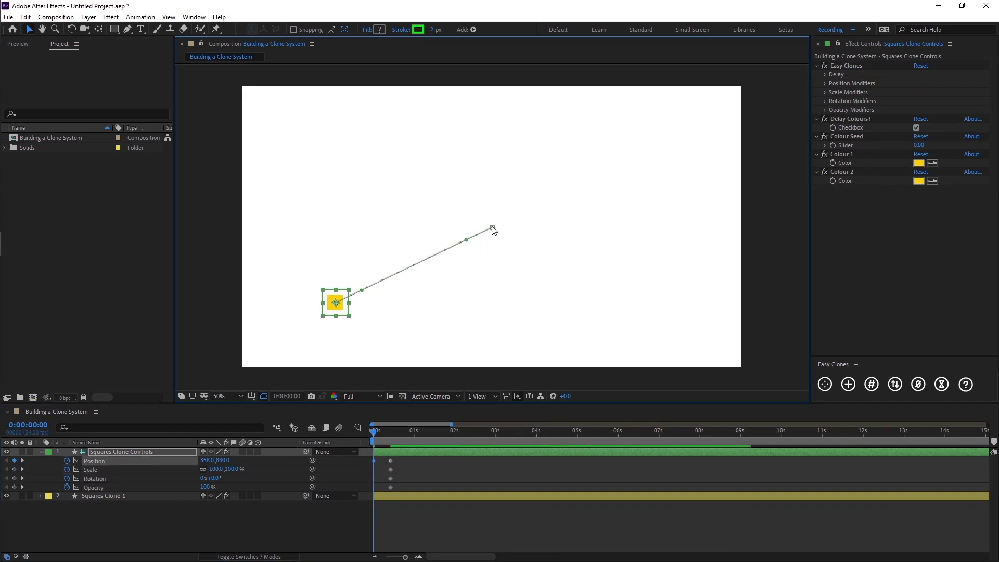
{"action": "left_click_drag", "start_coordinate": [492, 229], "coordinate": [473, 155]}
{"action": "left_click_drag", "start_coordinate": [389, 276], "coordinate": [556, 295]}
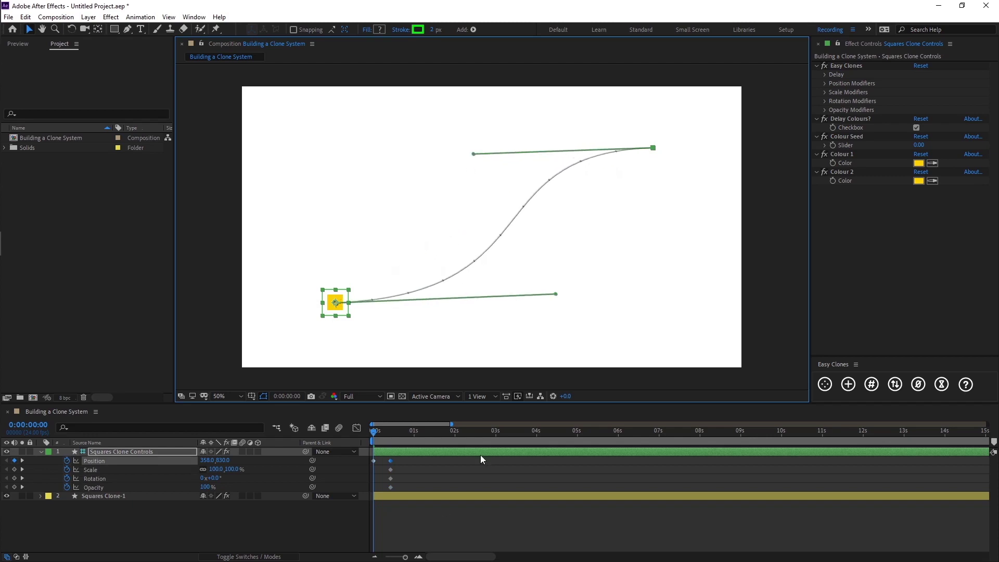
{"action": "left_click", "coordinate": [441, 461]}
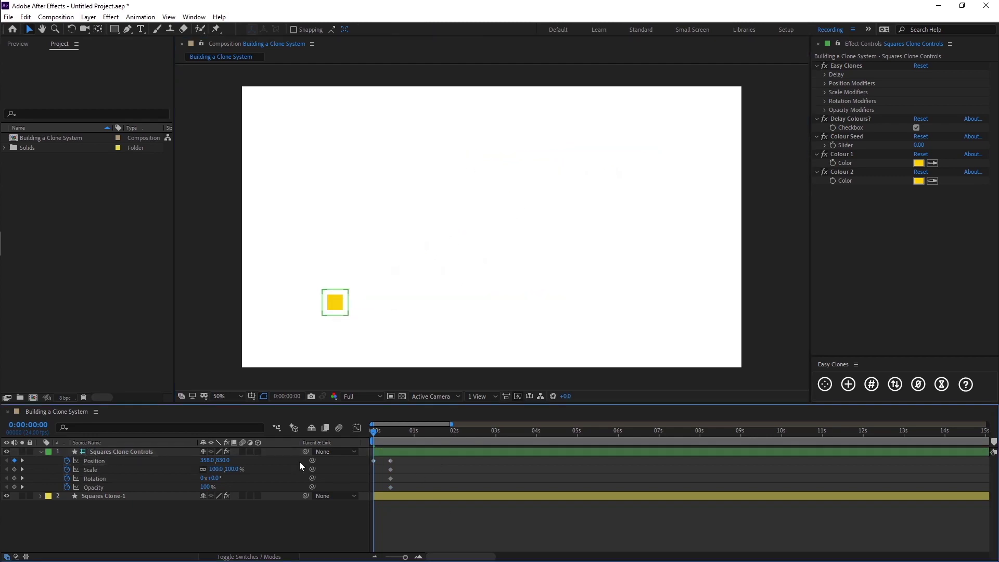
Add starting Scale, Rotation and Opacity keyframes, then move to frame 10
{"action": "left_click", "coordinate": [15, 469]}
{"action": "left_click", "coordinate": [14, 478]}
{"action": "left_click", "coordinate": [14, 487]}
{"action": "left_click", "coordinate": [391, 433]}
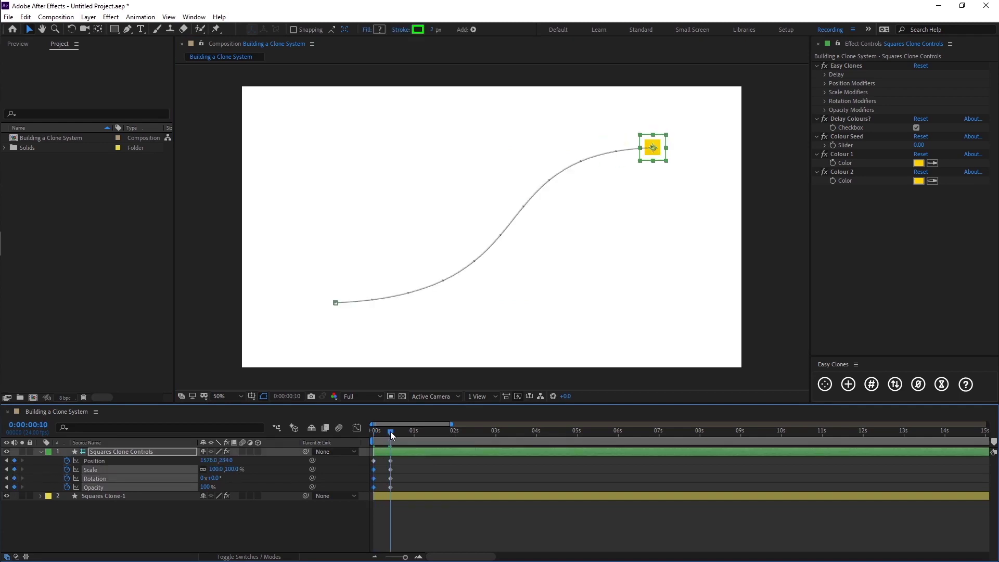
{"action": "left_click", "coordinate": [190, 540]}
At frame 10 set Scale to 150%, Rotation to 45° and Opacity to 50%
{"action": "left_click", "coordinate": [232, 468]}
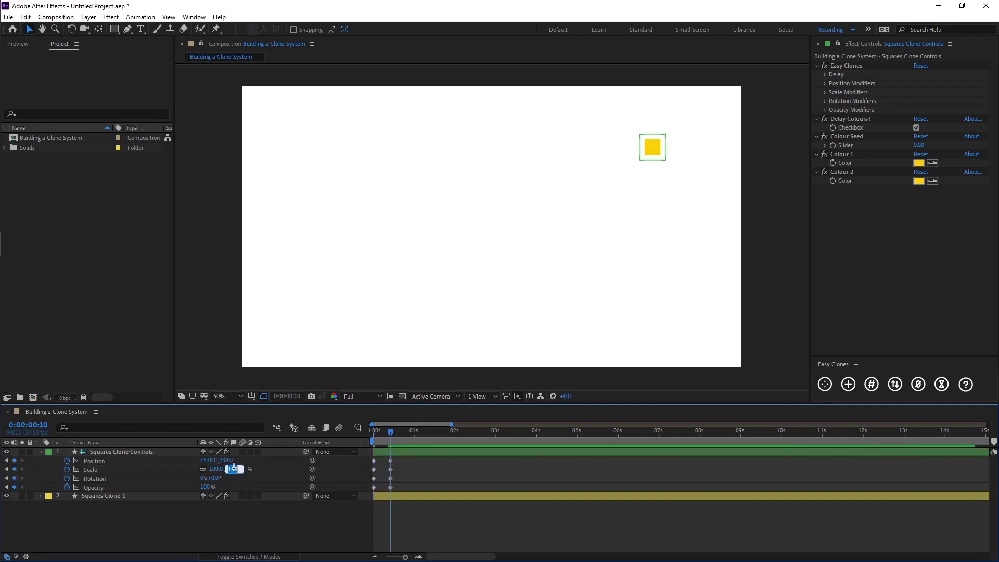
{"action": "type", "text": "150"}
{"action": "key", "text": "Return"}
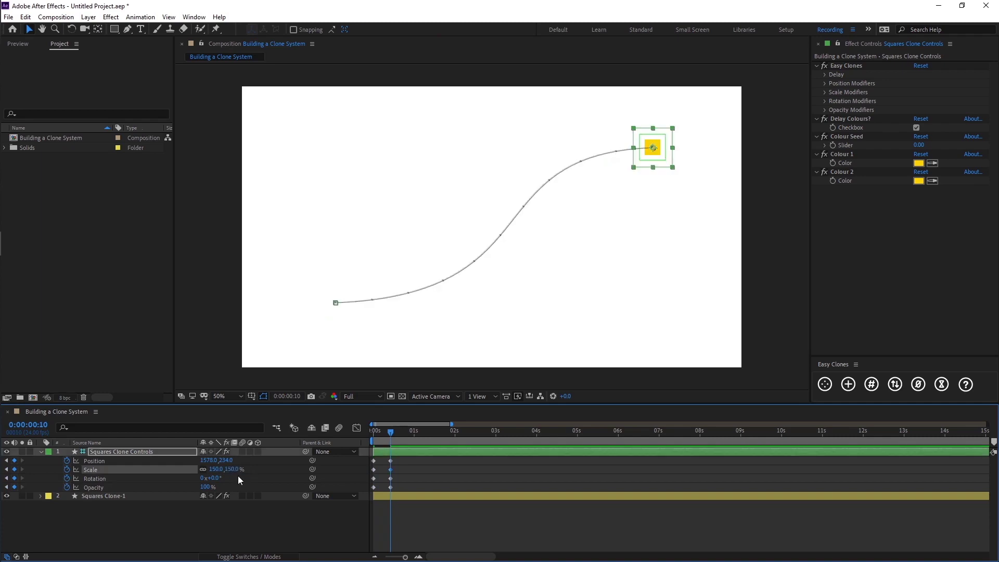
{"action": "left_click", "coordinate": [215, 478]}
{"action": "type", "text": "45"}
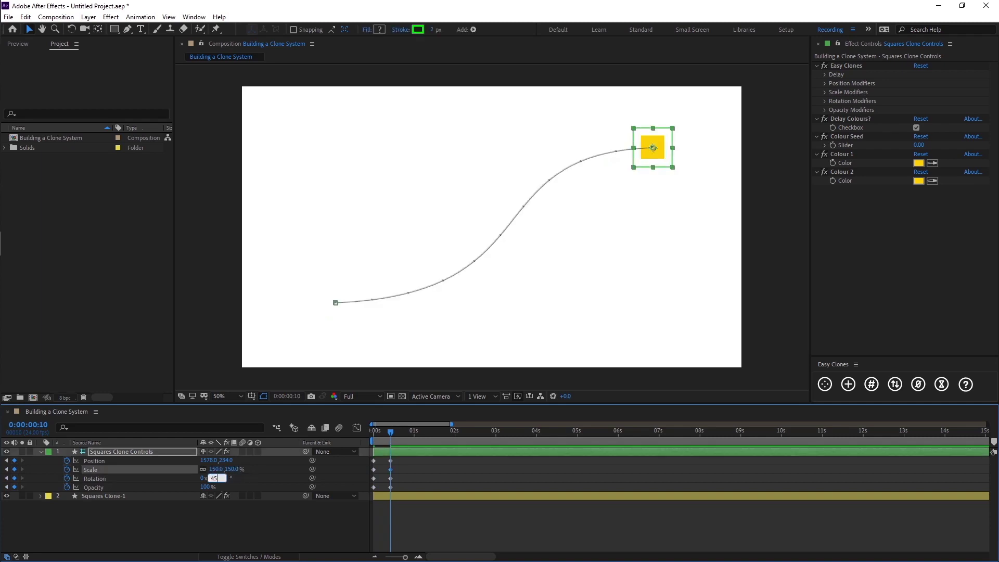
{"action": "key", "text": "Return"}
{"action": "left_click", "coordinate": [209, 518]}
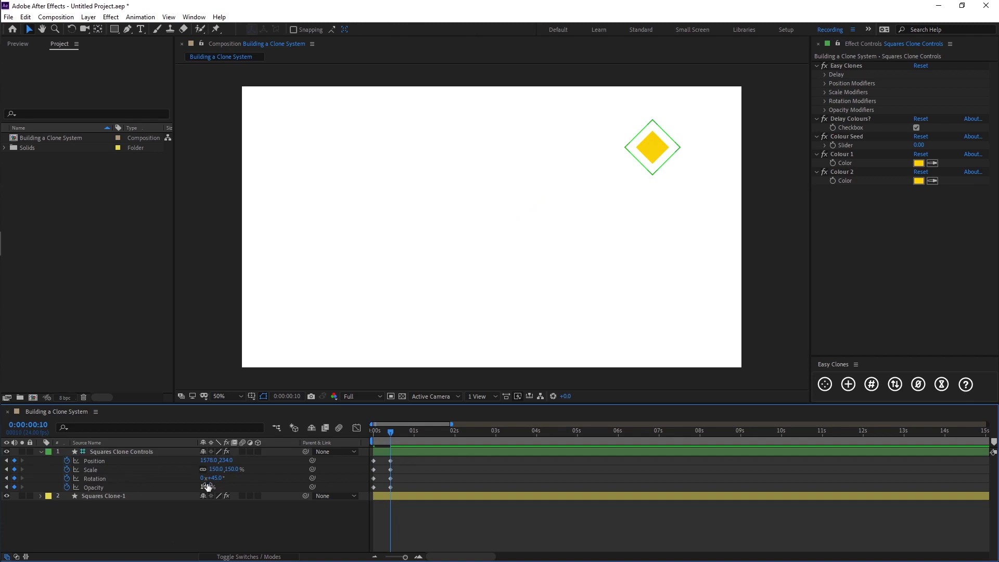
{"action": "left_click", "coordinate": [207, 487]}
{"action": "type", "text": "50"}
{"action": "key", "text": "Return"}
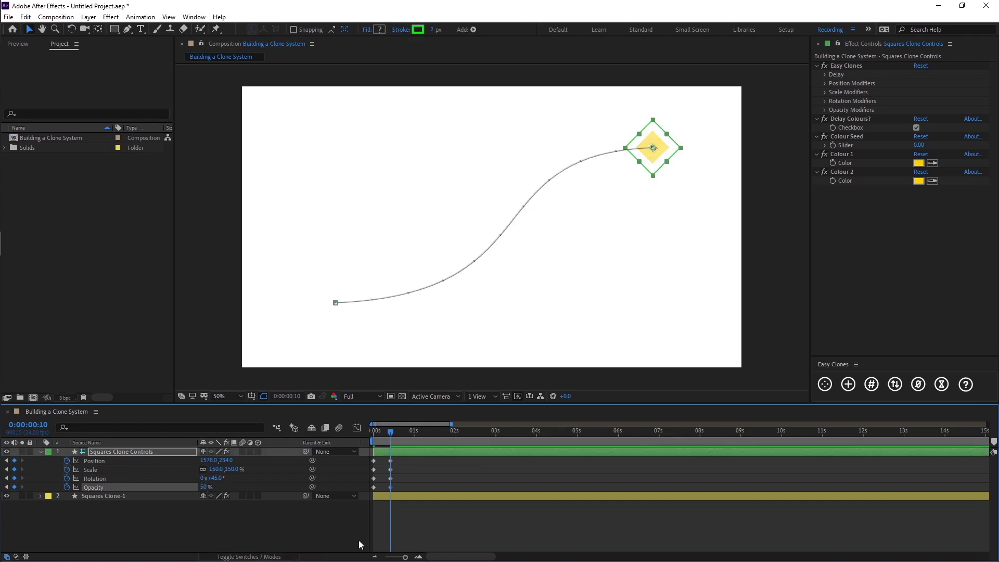
Shift all the controller's keyframes 10 frames later
{"action": "left_click", "coordinate": [421, 541]}
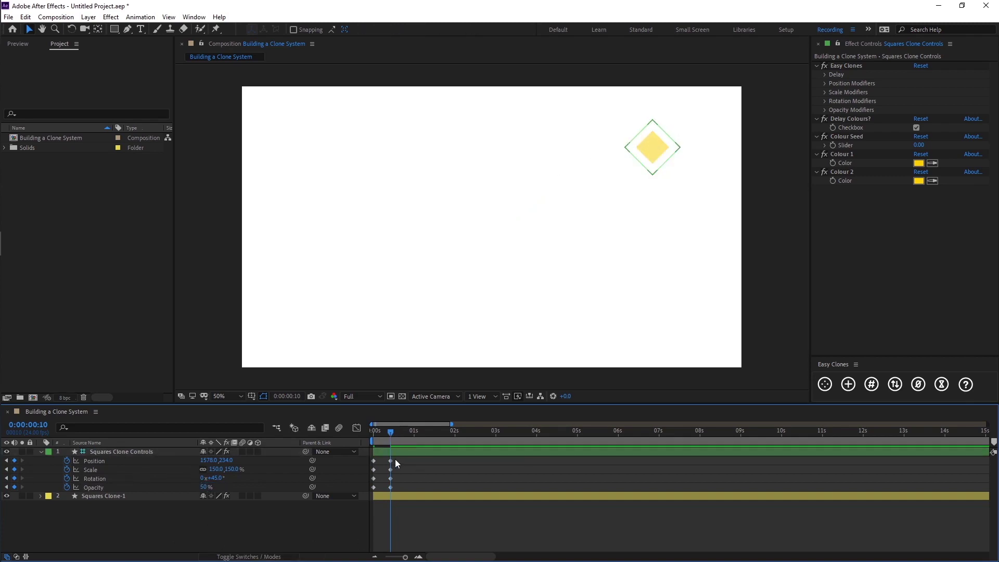
{"action": "left_click_drag", "start_coordinate": [395, 459], "coordinate": [366, 501]}
{"action": "key", "text": "alt+shift+Right"}
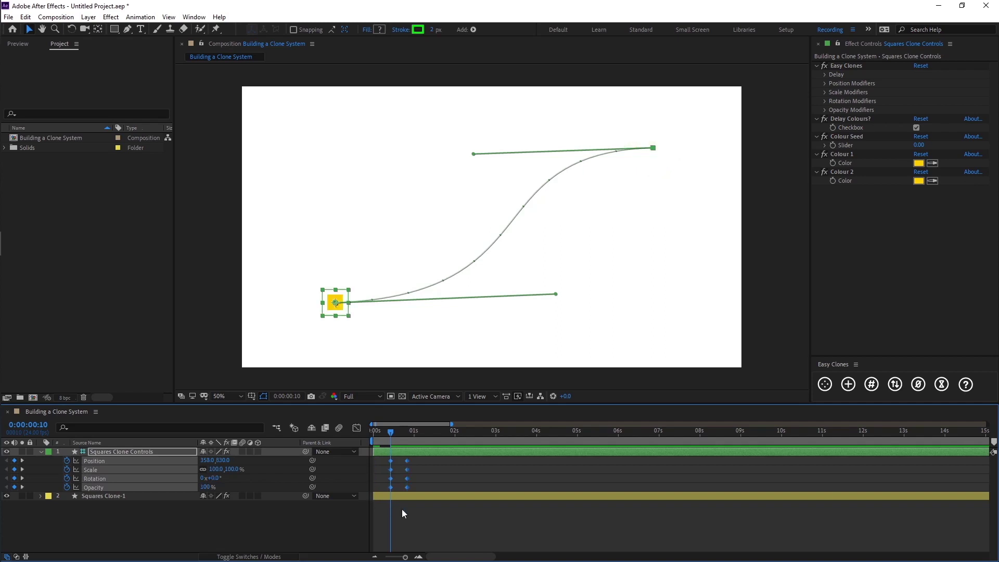
{"action": "left_click", "coordinate": [402, 509]}
Apply Easy Ease to the controller's keyframes in the Graph Editor
{"action": "left_click_drag", "start_coordinate": [380, 459], "coordinate": [431, 496]}
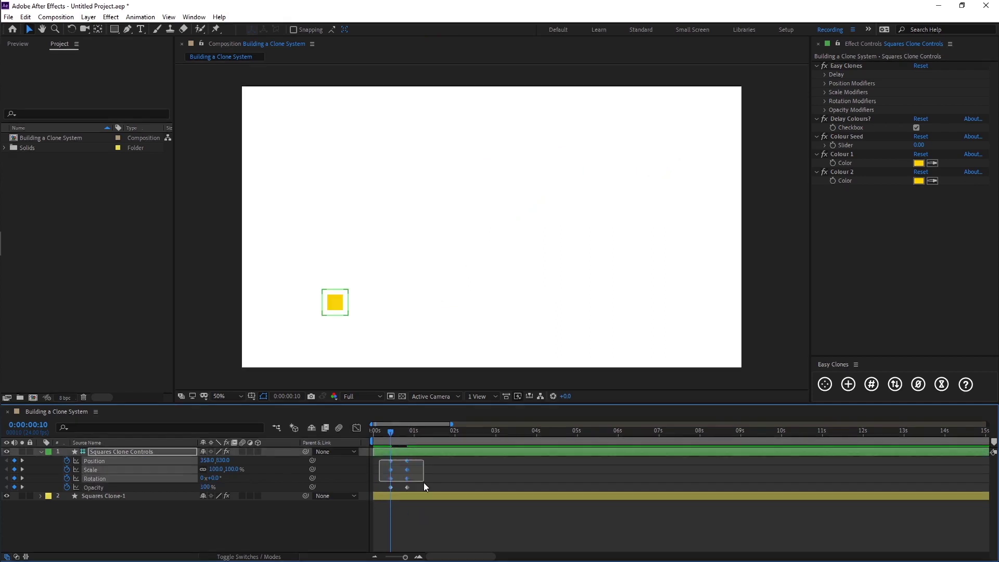
{"action": "key", "text": "shift+F3"}
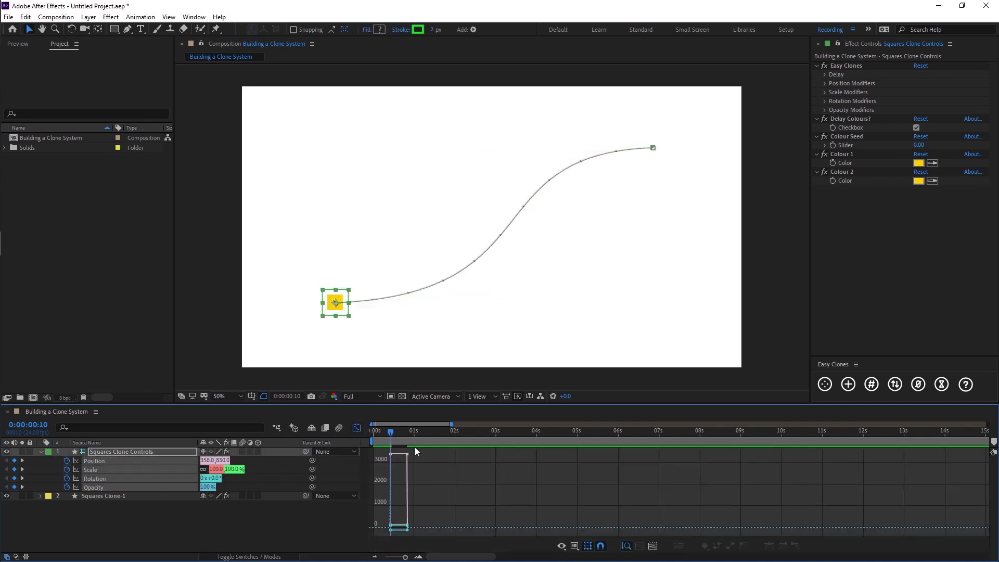
{"action": "left_click_drag", "start_coordinate": [394, 478], "coordinate": [435, 533]}
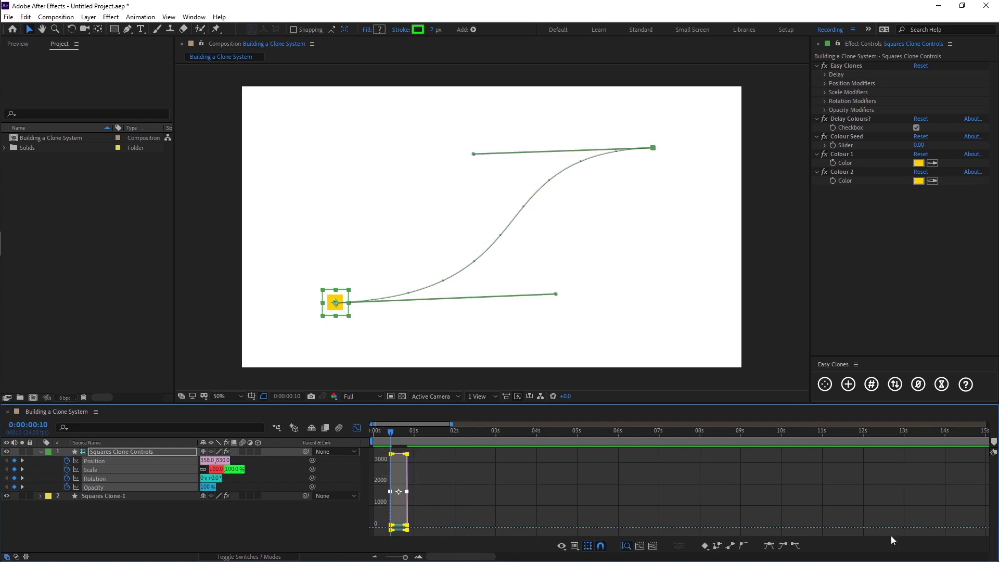
{"action": "left_click", "coordinate": [769, 545]}
{"action": "key", "text": "shift+F3"}
{"action": "left_click", "coordinate": [329, 518]}
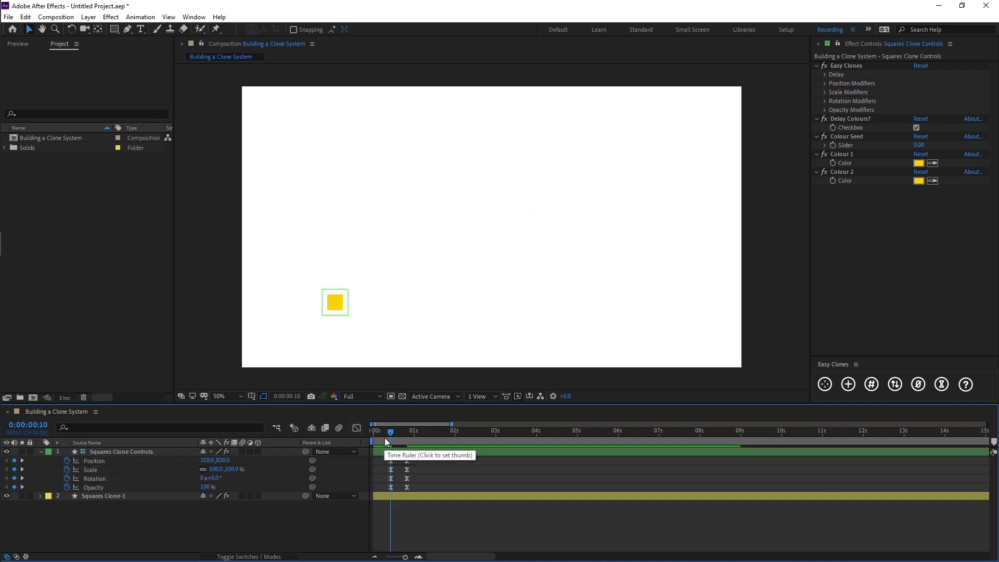
Duplicate Squares Clone-1 until there are five clone layers
{"action": "mouse_move", "coordinate": [390, 432]}
{"action": "left_mouse_down"}
{"action": "mouse_move", "coordinate": [413, 431]}
{"action": "mouse_move", "coordinate": [379, 430]}
{"action": "mouse_move", "coordinate": [416, 421]}
{"action": "mouse_move", "coordinate": [383, 419]}
{"action": "left_mouse_up"}
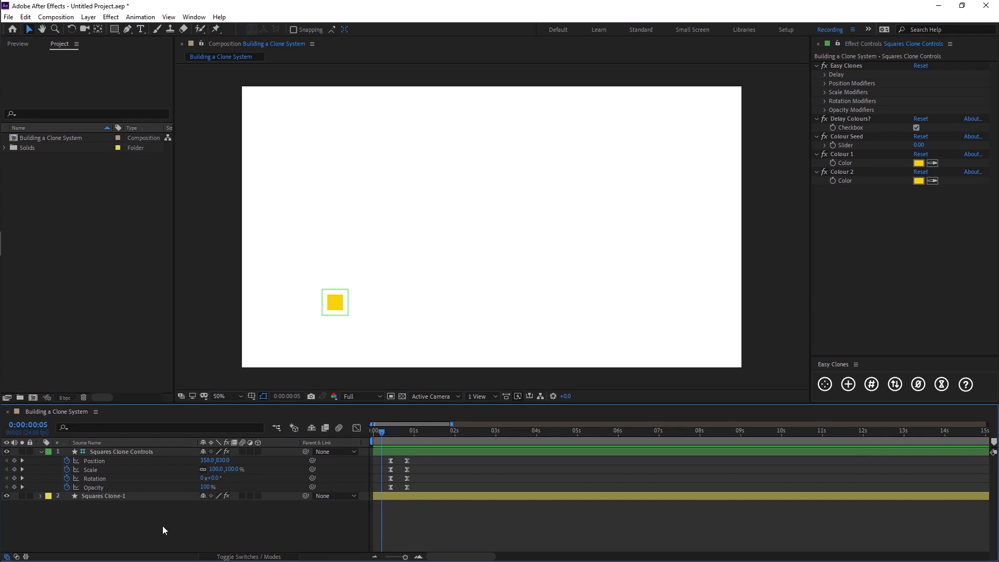
{"action": "left_click", "coordinate": [112, 496]}
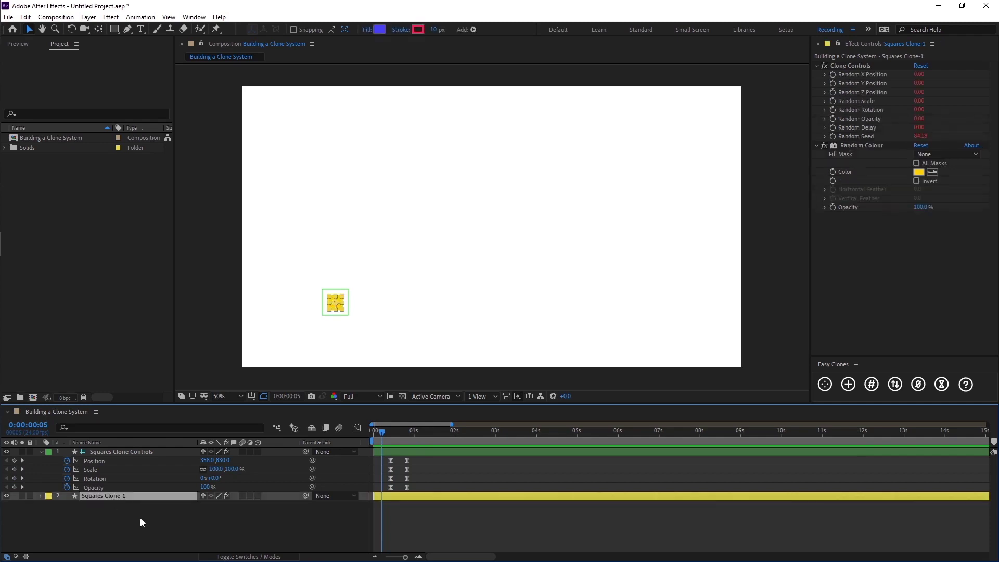
{"action": "key", "text": "ctrl+d"}
{"action": "key", "text": "ctrl+d"}
{"action": "key", "text": "ctrl+d"}
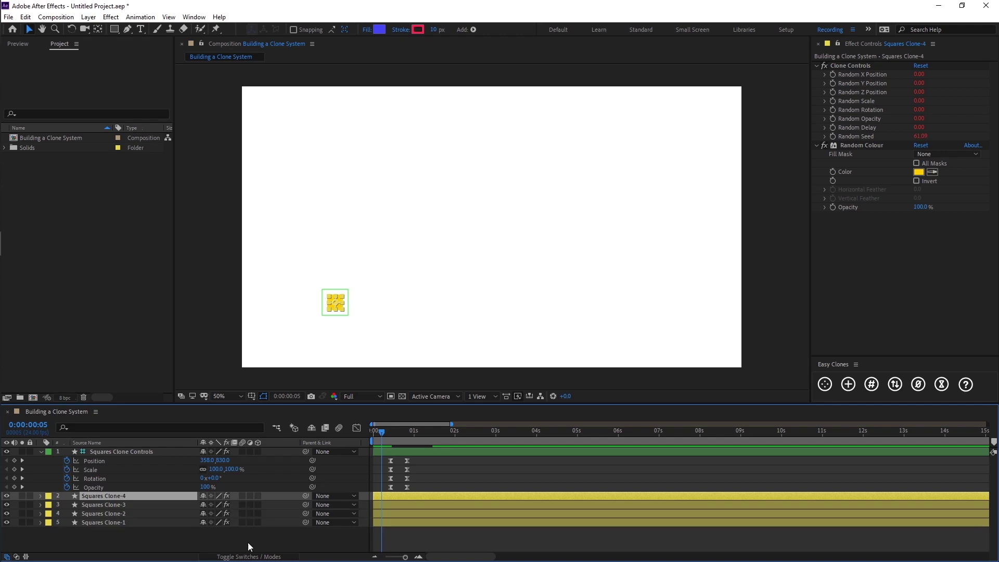
{"action": "key", "text": "ctrl+d"}
{"action": "left_click", "coordinate": [392, 544]}
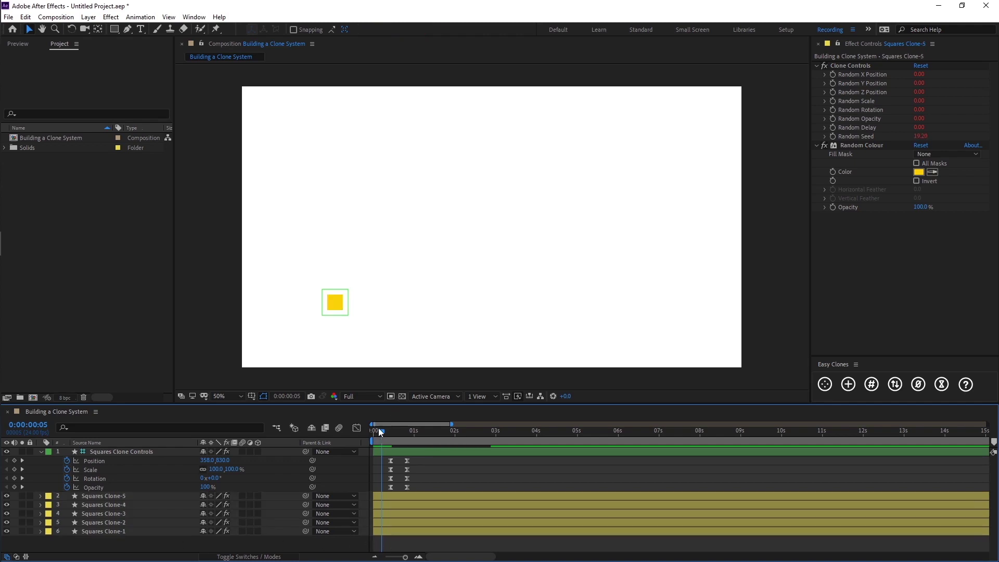
End the work area at about two seconds and preview the clones following the path
{"action": "left_click_drag", "start_coordinate": [381, 432], "coordinate": [451, 432]}
{"action": "key", "text": "n"}
{"action": "key", "text": "space"}
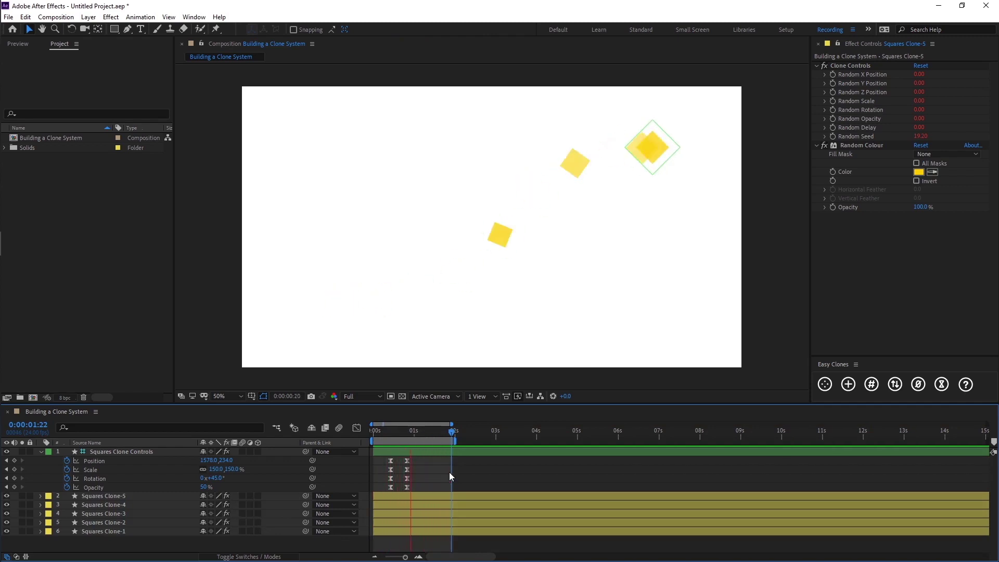
{"action": "left_click_drag", "start_coordinate": [384, 432], "coordinate": [417, 431]}
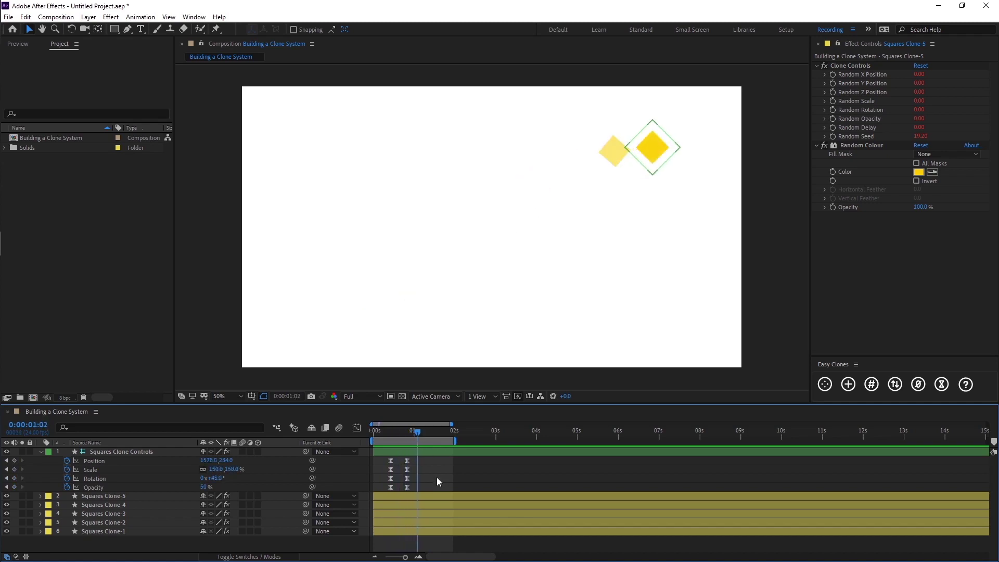
{"action": "left_click", "coordinate": [119, 452]}
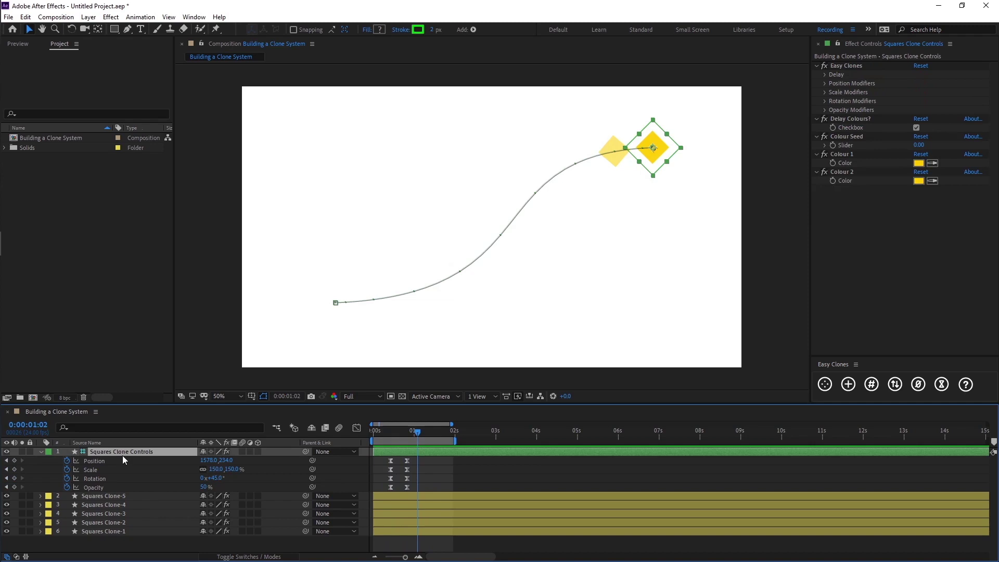
Set Easy Clones Individual Delay to 10 and preview from the one-second mark
{"action": "left_click", "coordinate": [825, 74]}
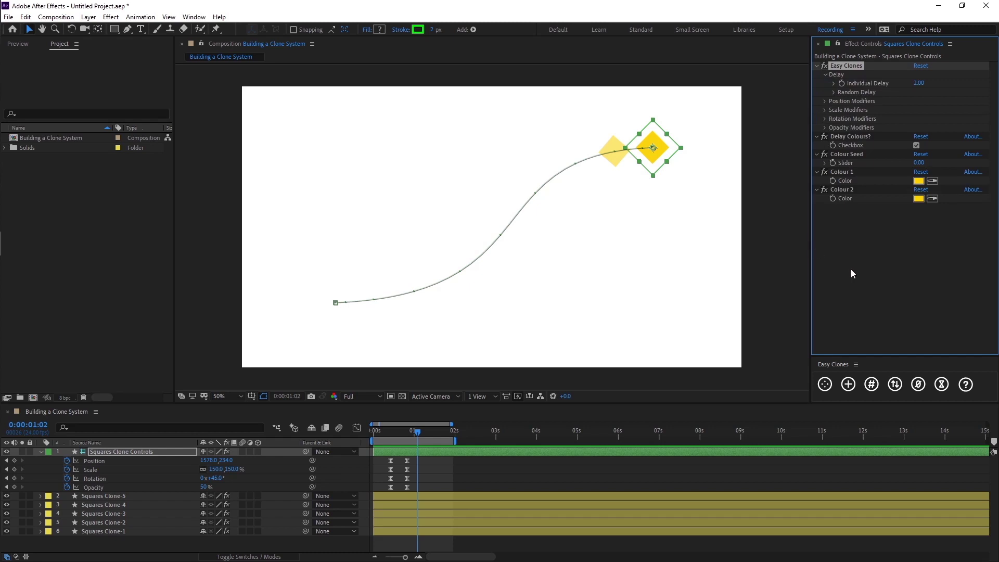
{"action": "left_click", "coordinate": [939, 89]}
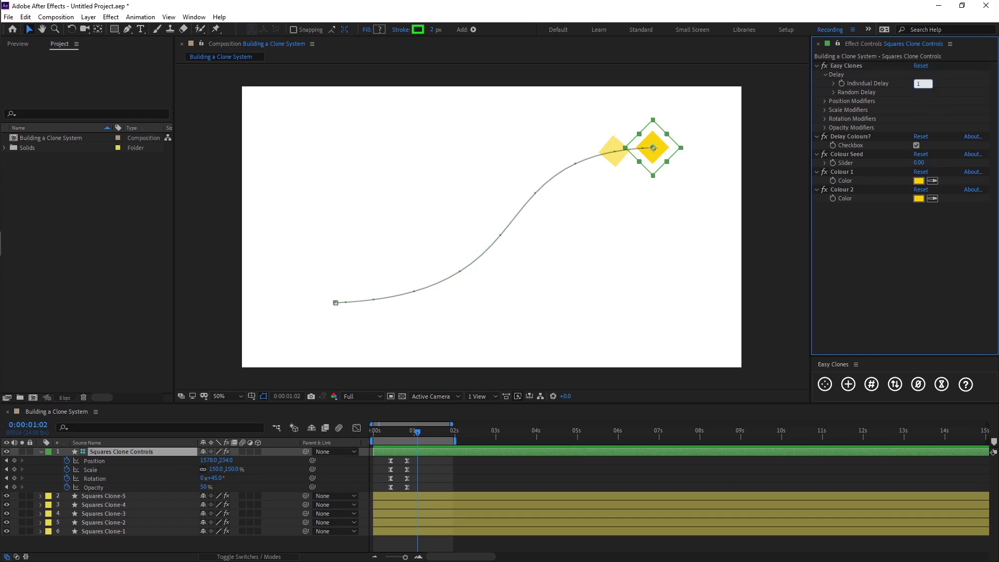
{"action": "key", "text": "Return"}
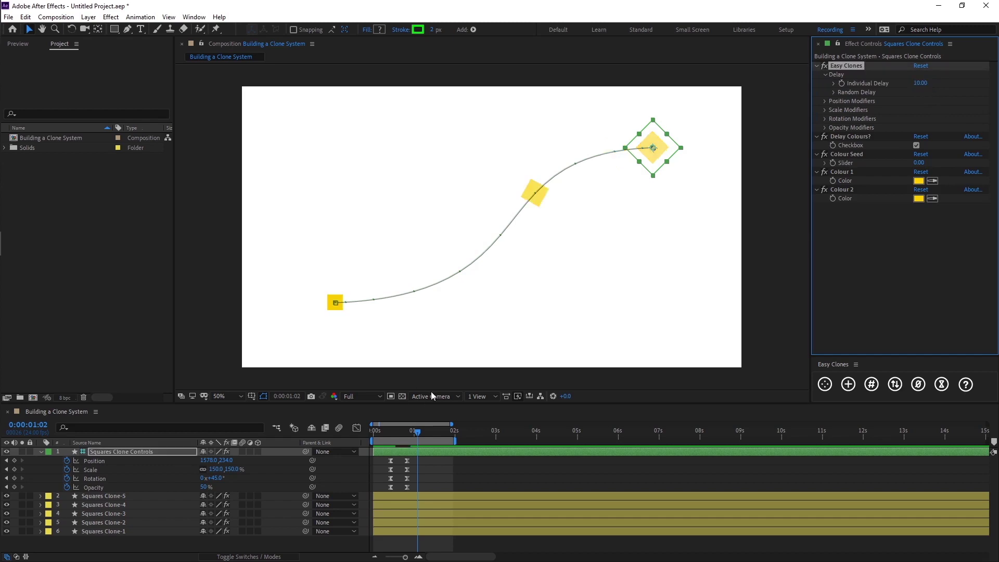
{"action": "left_click", "coordinate": [414, 430]}
{"action": "key", "text": "space"}
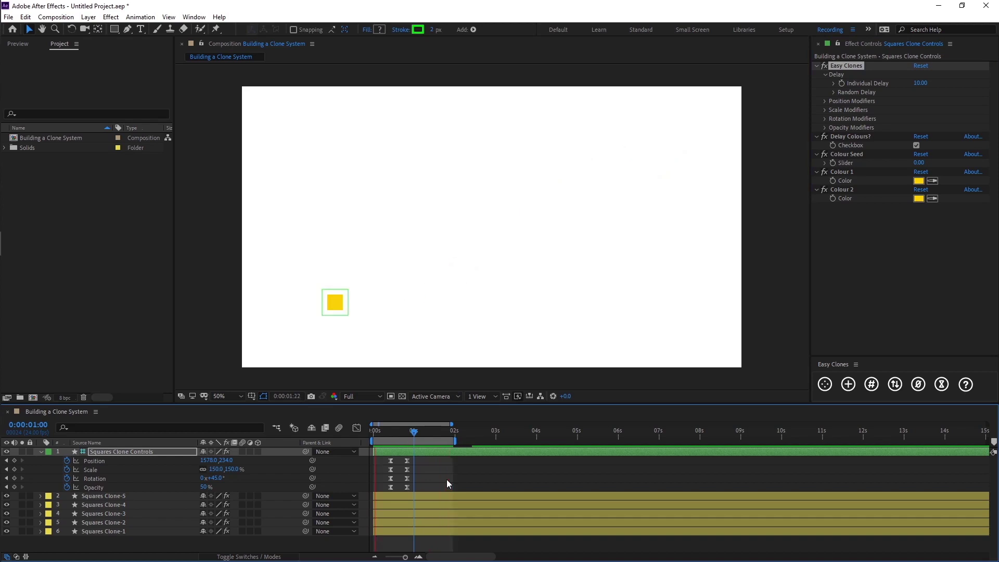
{"action": "key", "text": "space"}
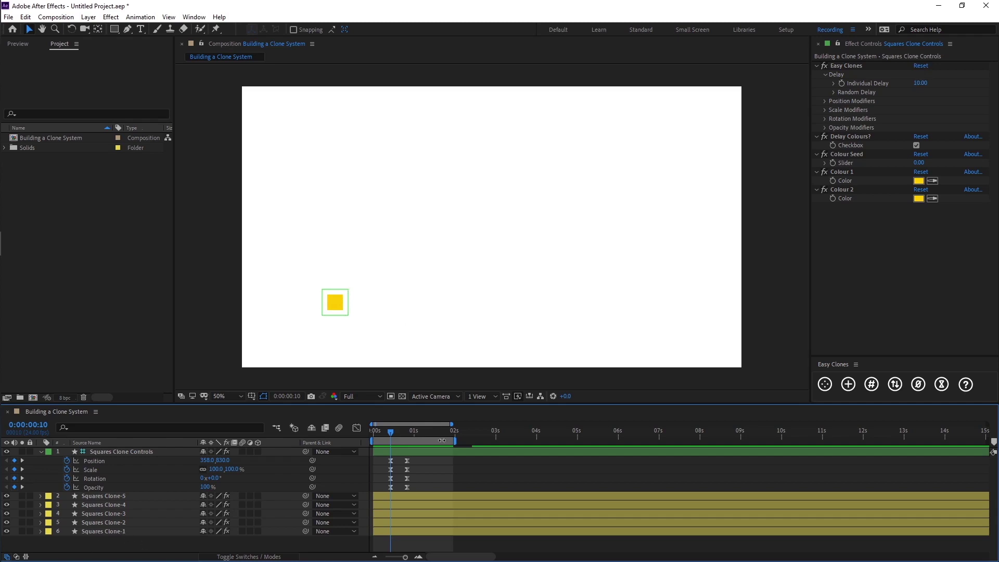
Select the controller's Position keyframes, then select the Squares Clone-2 layer
{"action": "left_click", "coordinate": [391, 460]}
{"action": "left_click_drag", "start_coordinate": [382, 458], "coordinate": [401, 482]}
{"action": "left_click", "coordinate": [367, 481]}
{"action": "left_click", "coordinate": [123, 522]}
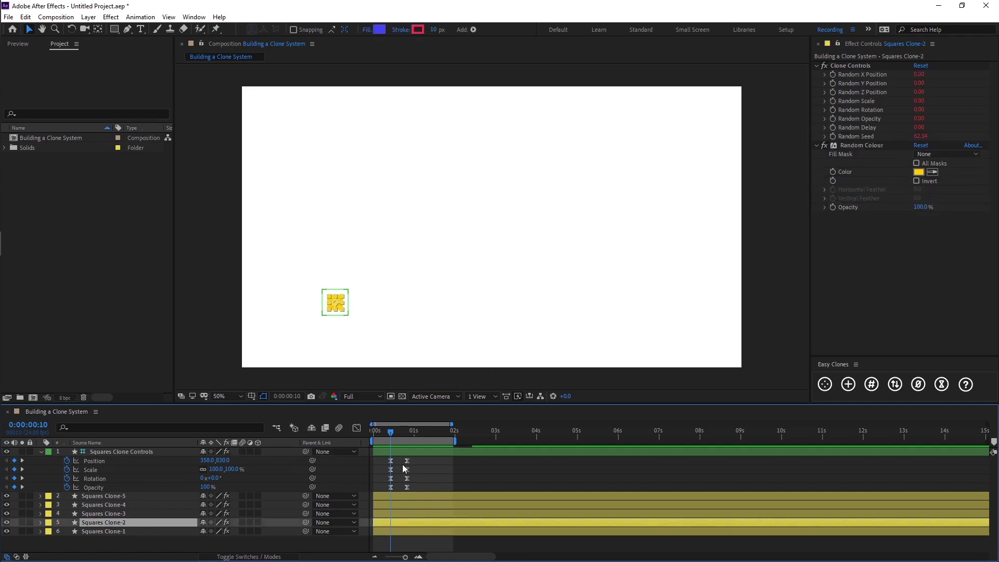
{"action": "key", "text": "k"}
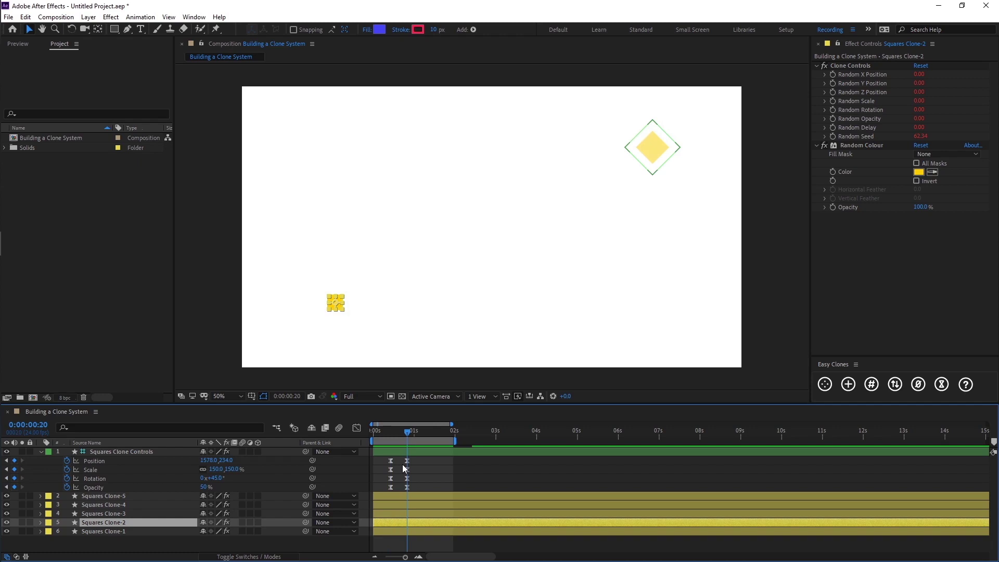
{"action": "key", "text": "Page_Down"}
{"action": "key", "text": "space"}
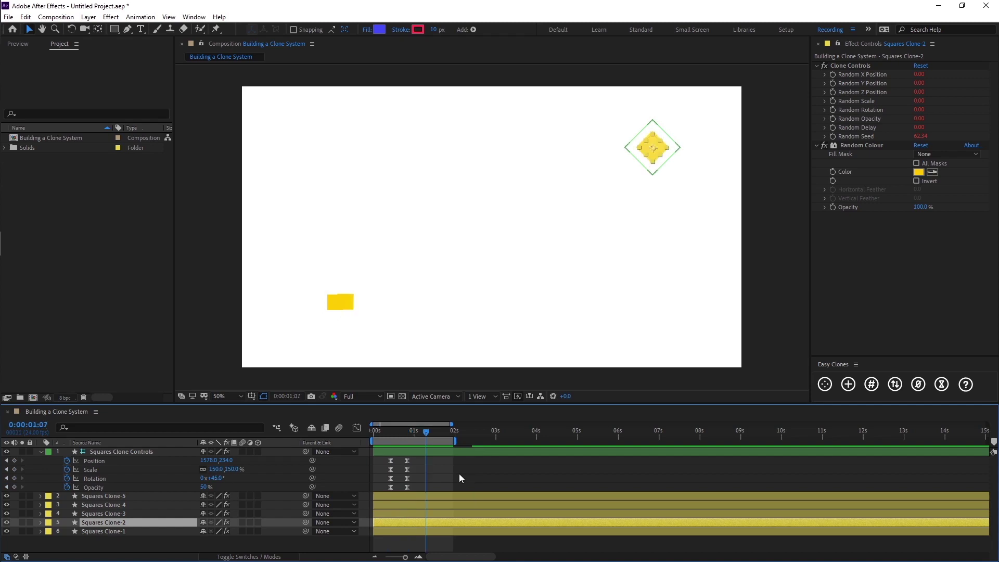
{"action": "left_click", "coordinate": [347, 304]}
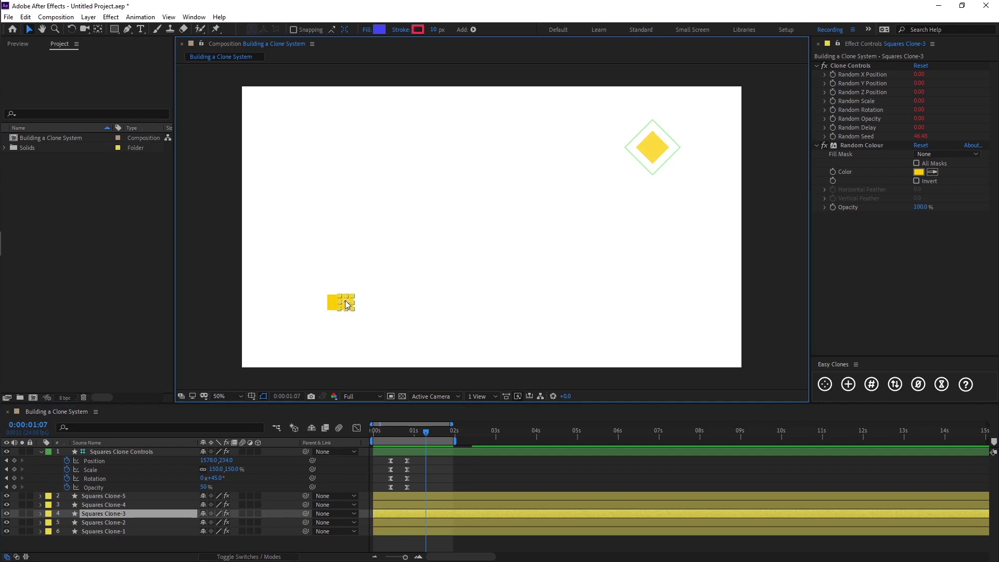
{"action": "key", "text": "shift+Page_Down"}
{"action": "left_click", "coordinate": [128, 503]}
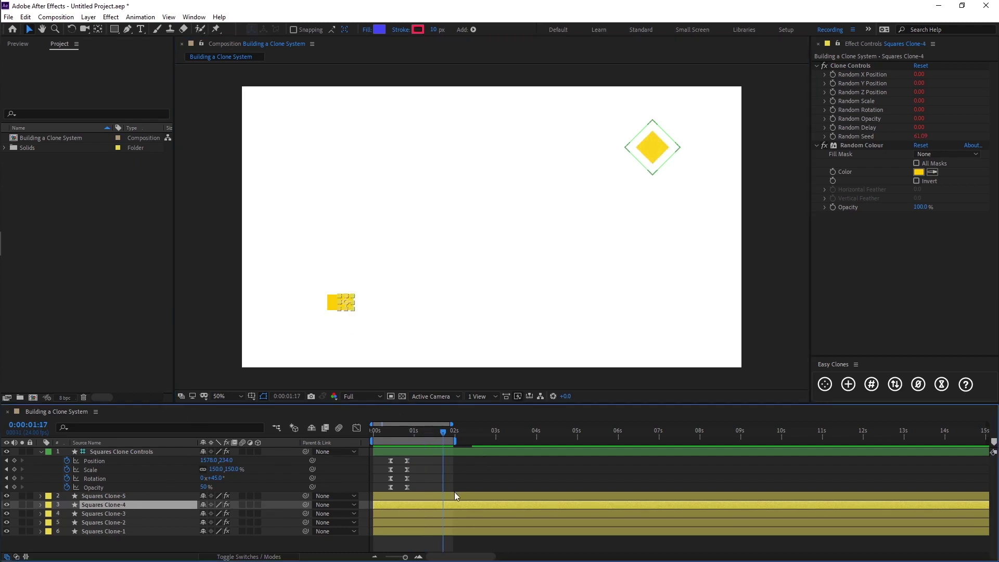
{"action": "left_click", "coordinate": [454, 465]}
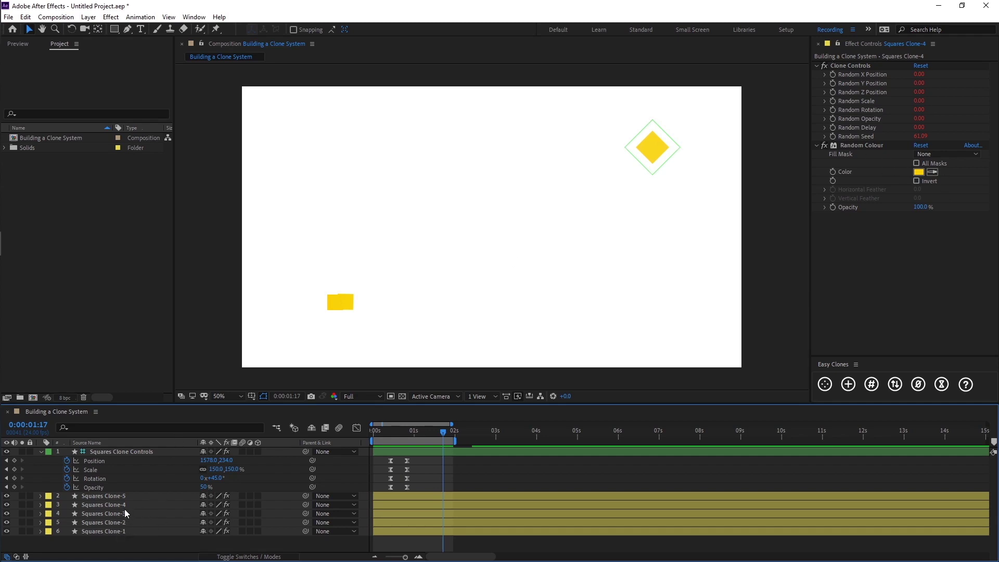
Set Individual Delay to 2 on Squares Clone Controls and scrub to watch the five clones spread out
{"action": "left_click", "coordinate": [130, 453]}
{"action": "left_click", "coordinate": [920, 84]}
{"action": "type", "text": "2"}
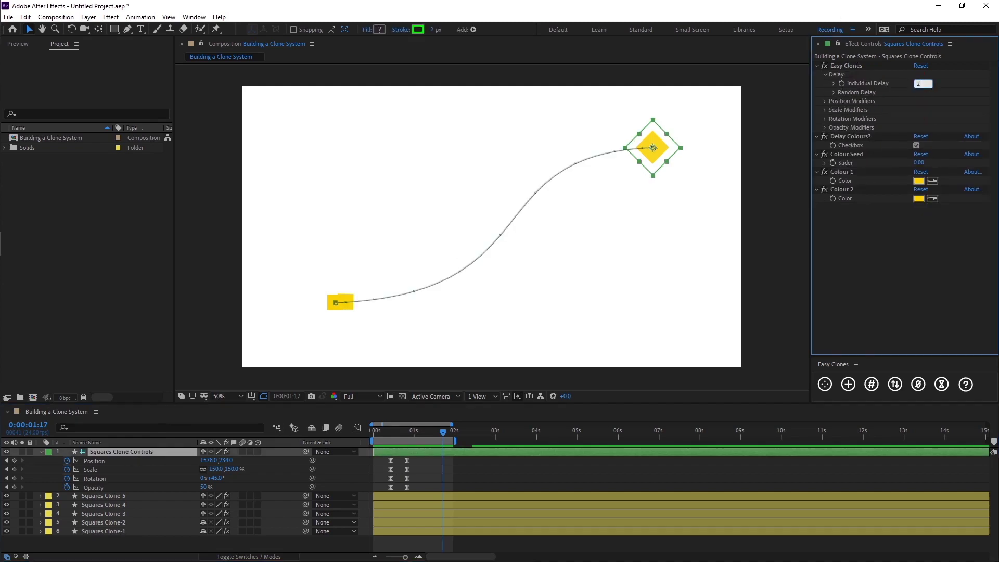
{"action": "key", "text": "Return"}
{"action": "left_click_drag", "start_coordinate": [388, 433], "coordinate": [407, 431]}
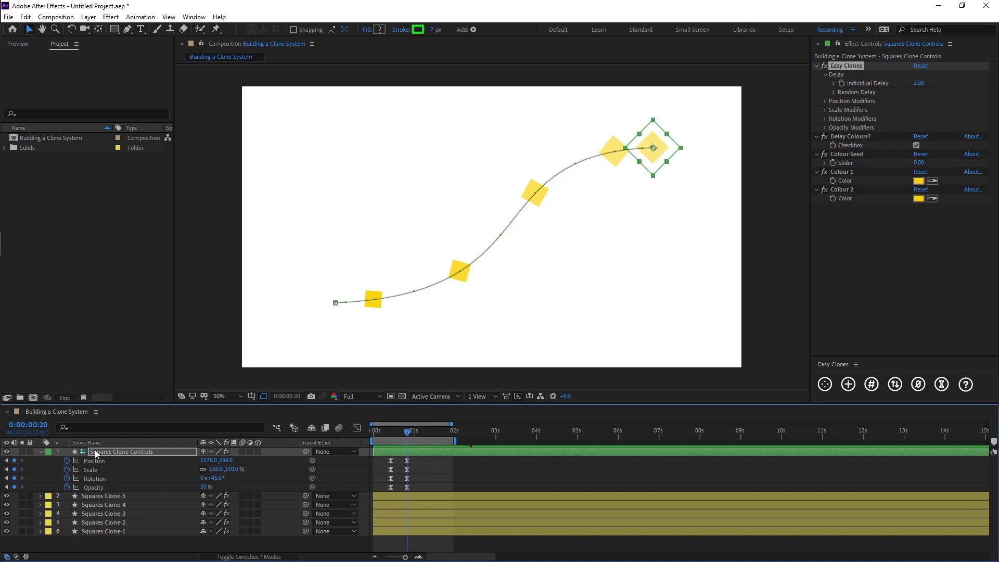
{"action": "left_click", "coordinate": [414, 463]}
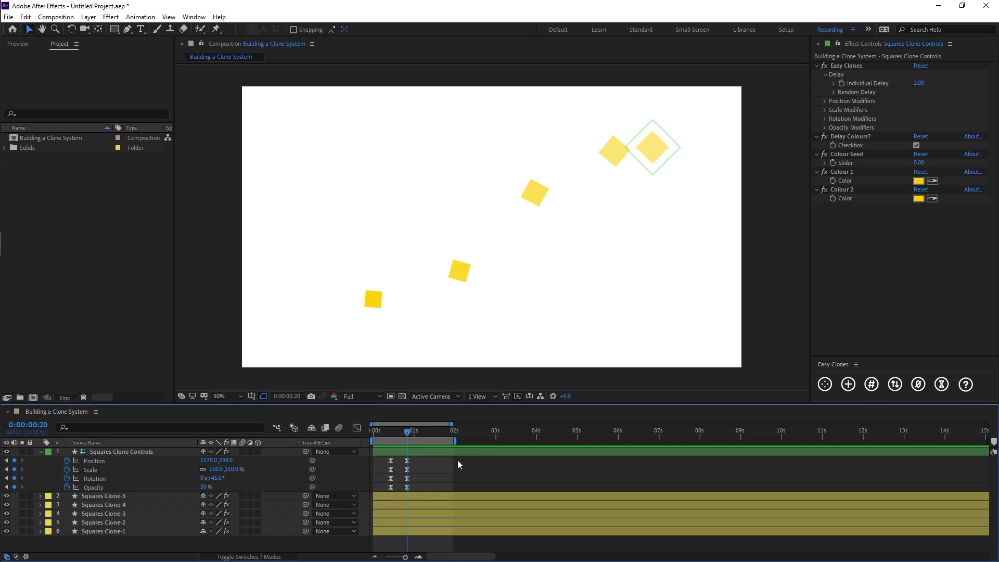
{"action": "left_click", "coordinate": [128, 451]}
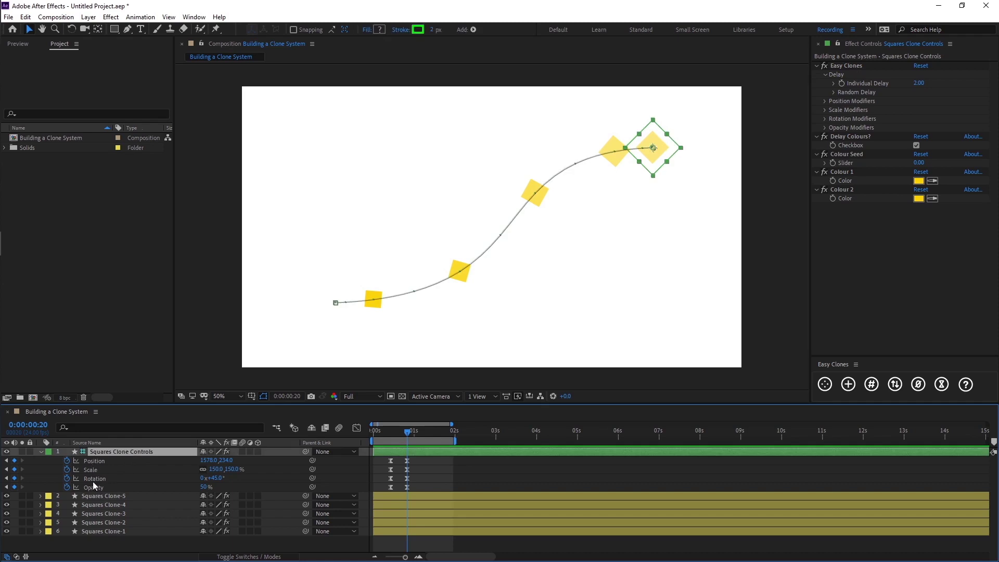
Expand the Position, X Position, Scale and Rotation modifiers, leaving the X Position limits at 0
{"action": "left_click", "coordinate": [417, 476]}
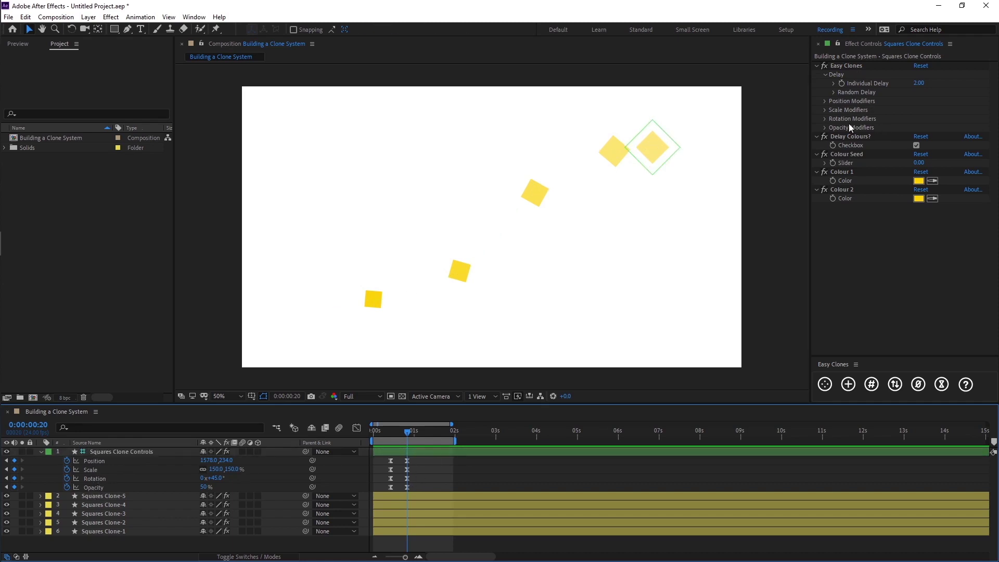
{"action": "left_click", "coordinate": [824, 101]}
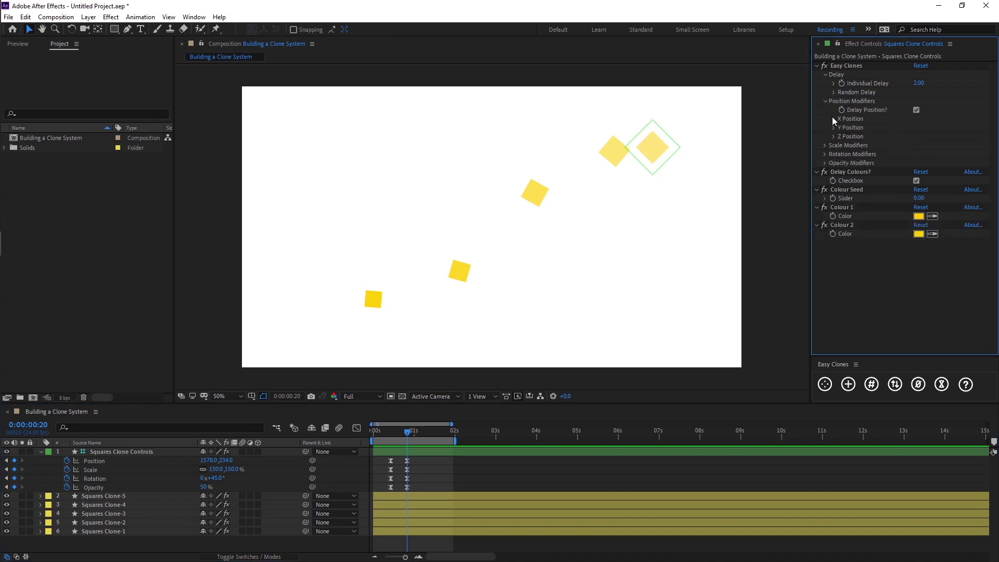
{"action": "left_click", "coordinate": [833, 118]}
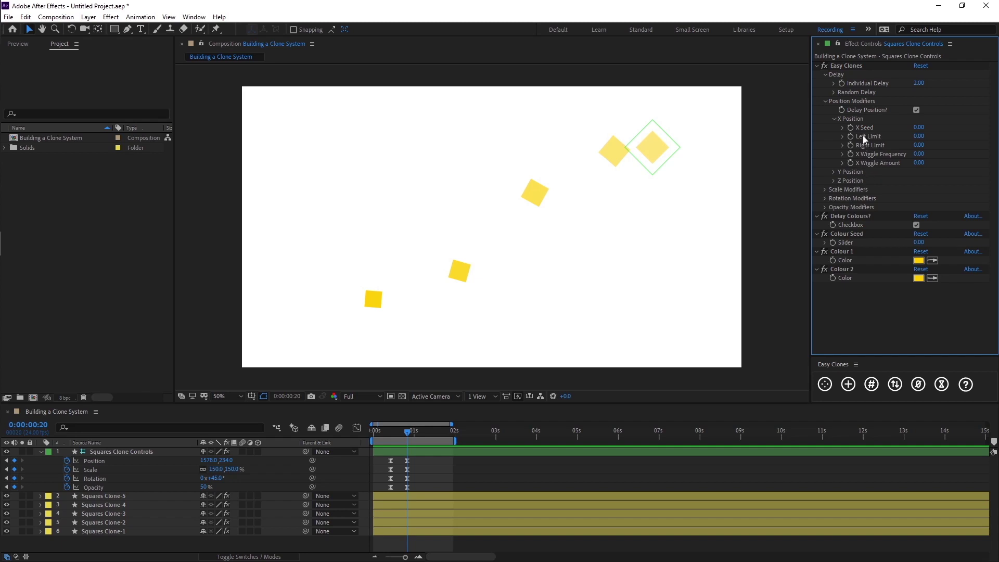
{"action": "left_click", "coordinate": [824, 190]}
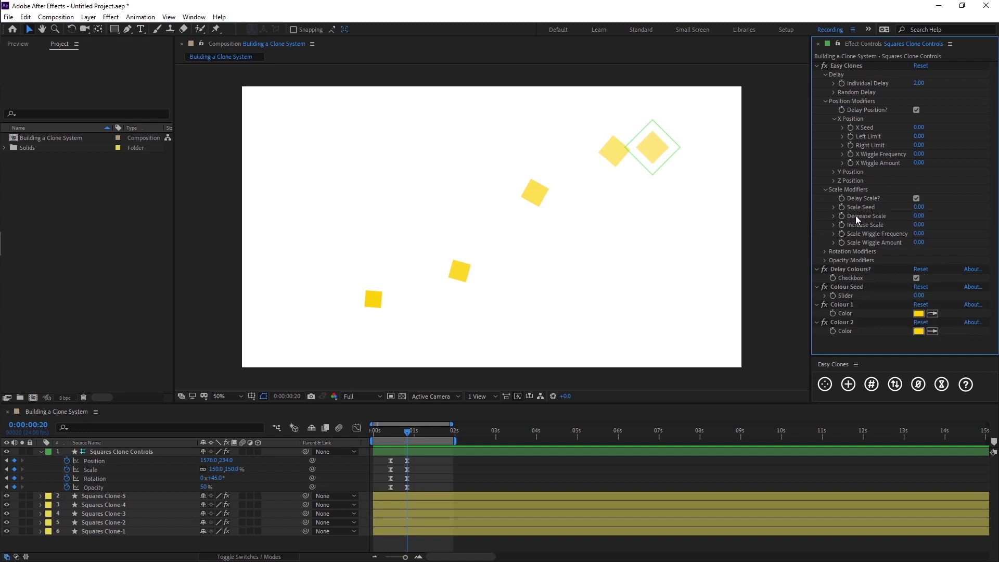
{"action": "left_click", "coordinate": [825, 252]}
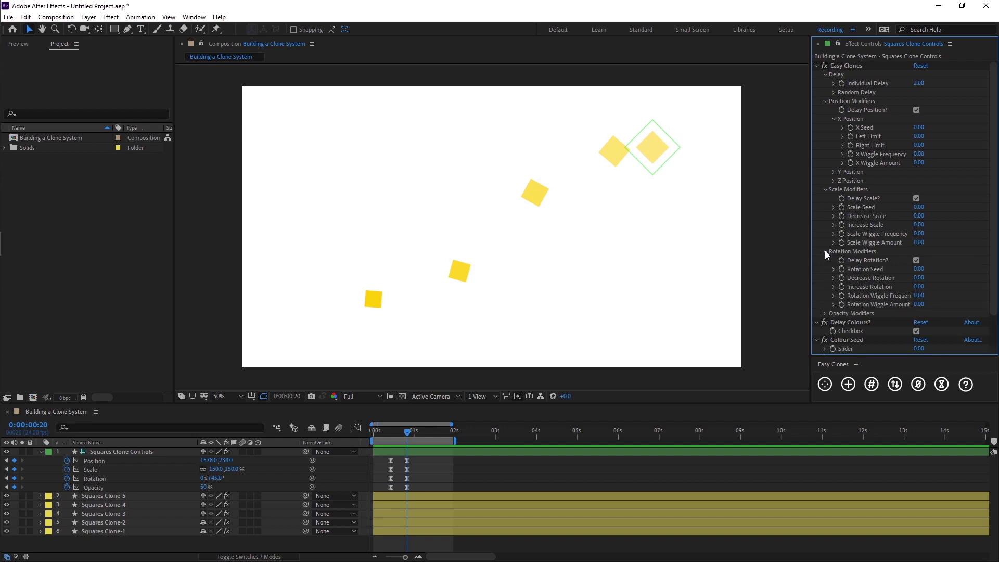
{"action": "left_click", "coordinate": [825, 252]}
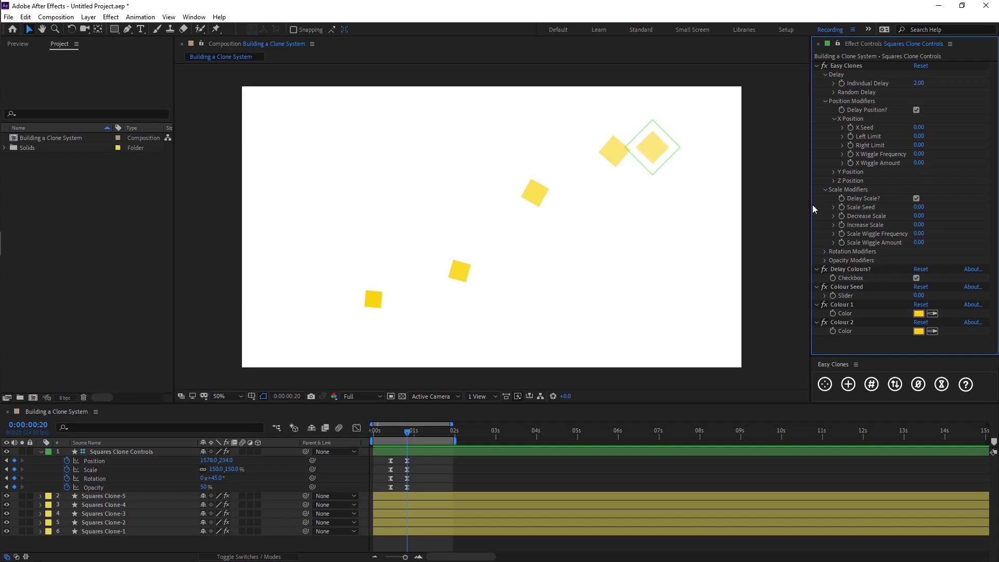
{"action": "left_click", "coordinate": [919, 137]}
{"action": "left_click", "coordinate": [537, 479]}
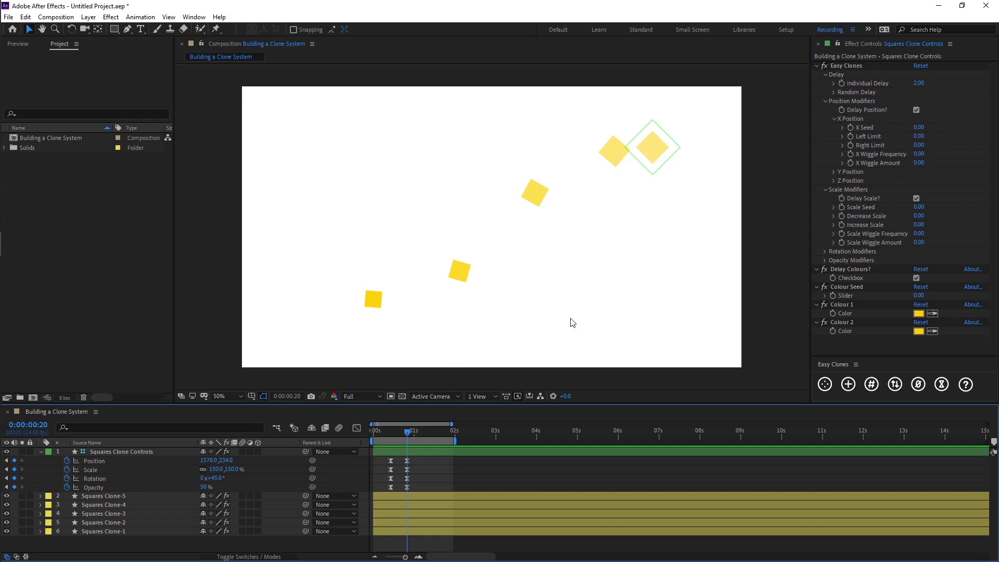
{"action": "left_click", "coordinate": [401, 454]}
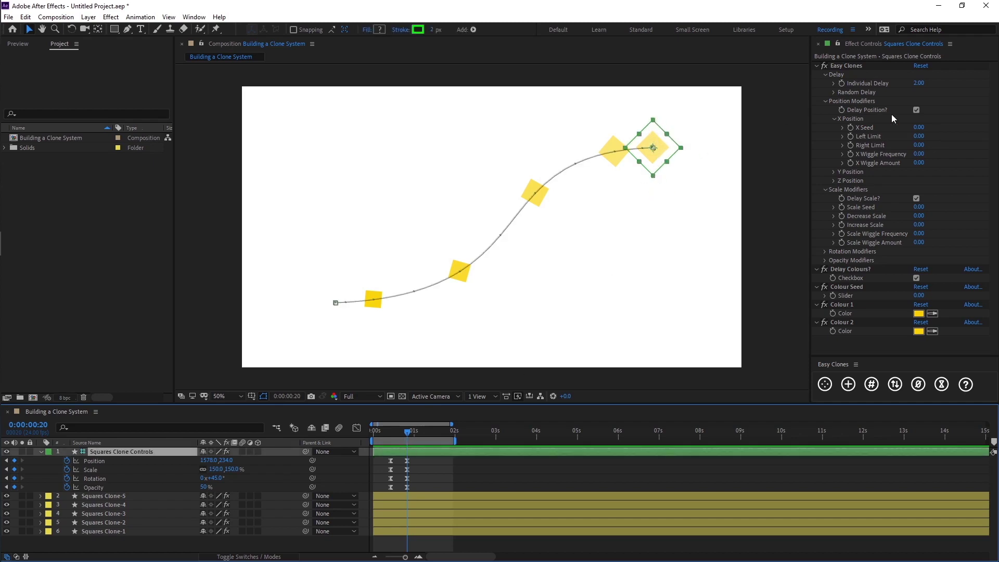
Set X Position Left Limit to -500 and Right Limit to 500, previewing in between
{"action": "left_click", "coordinate": [918, 136]}
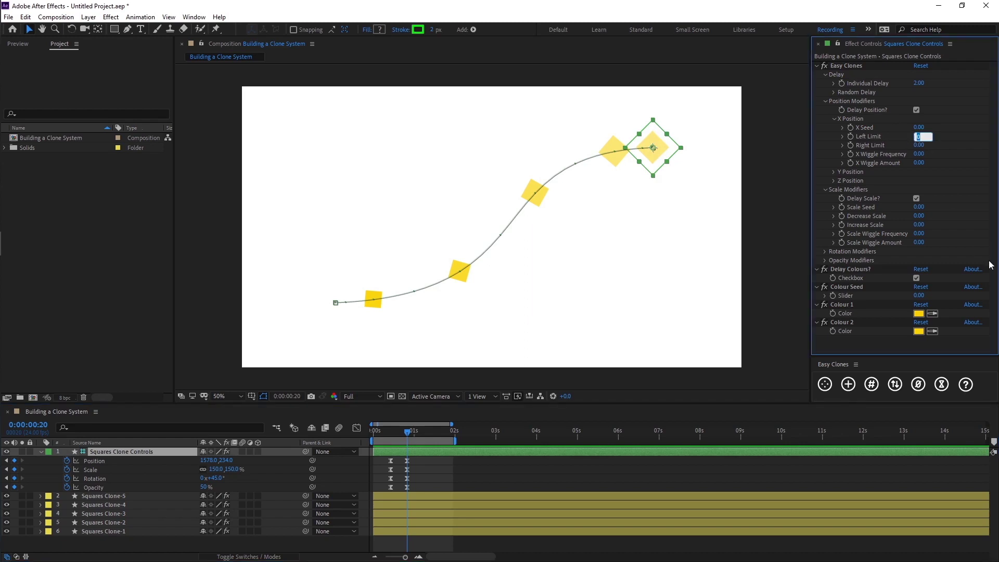
{"action": "type", "text": "-500"}
{"action": "key", "text": "Return"}
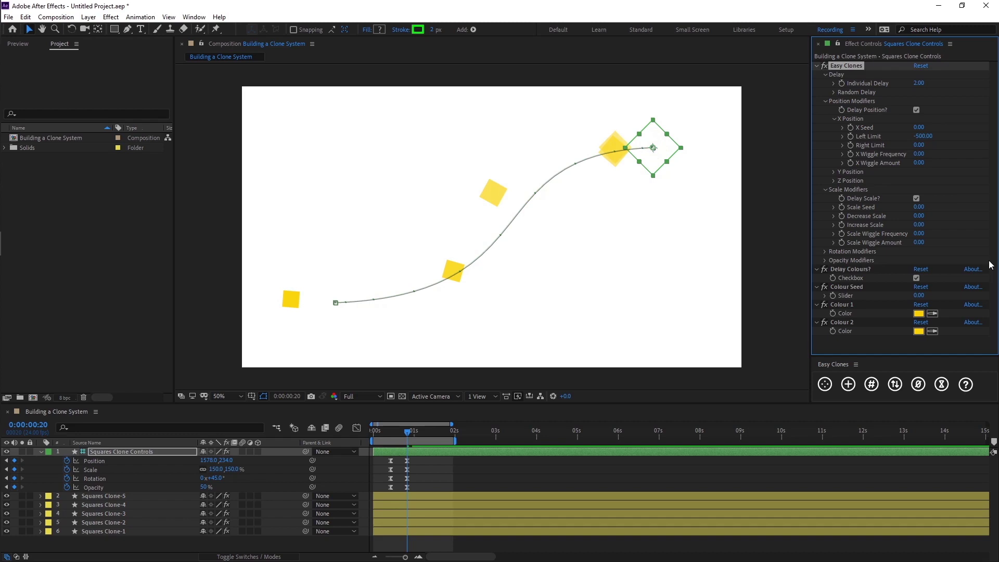
{"action": "key", "text": "space"}
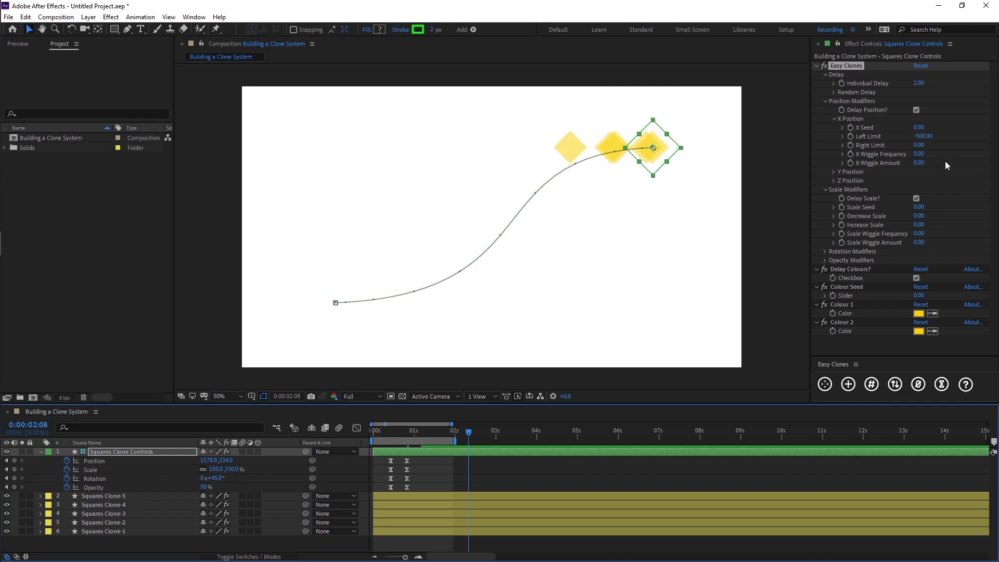
{"action": "left_click", "coordinate": [918, 144]}
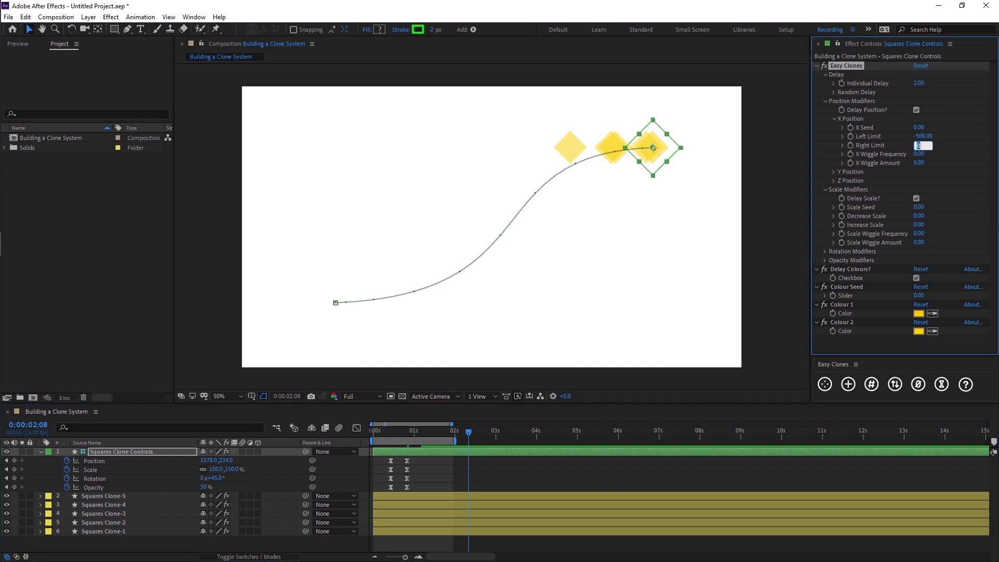
{"action": "type", "text": "500"}
{"action": "key", "text": "Return"}
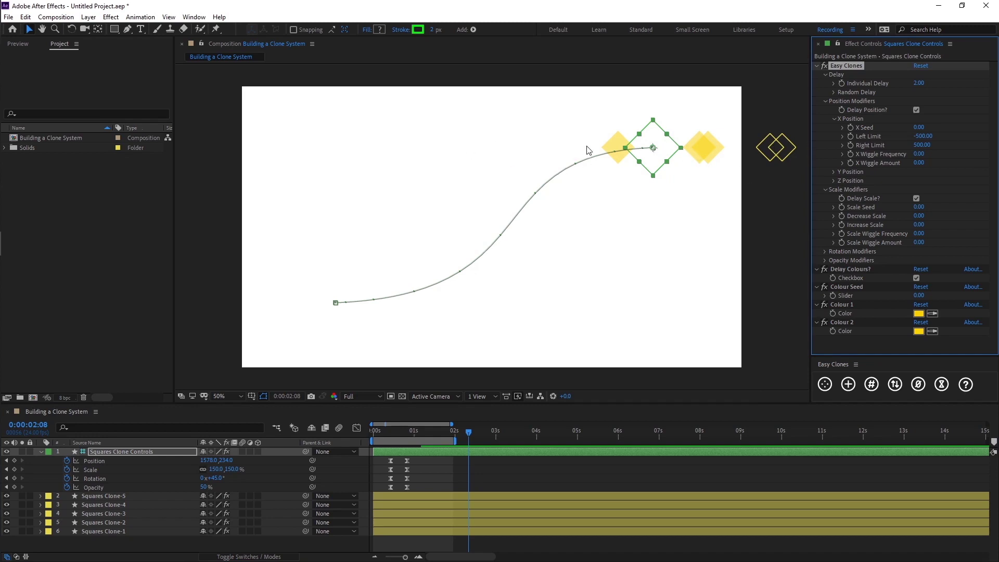
On Squares Clone Controls, step the Easy Clones X Seed up to 6
{"action": "left_click", "coordinate": [617, 148]}
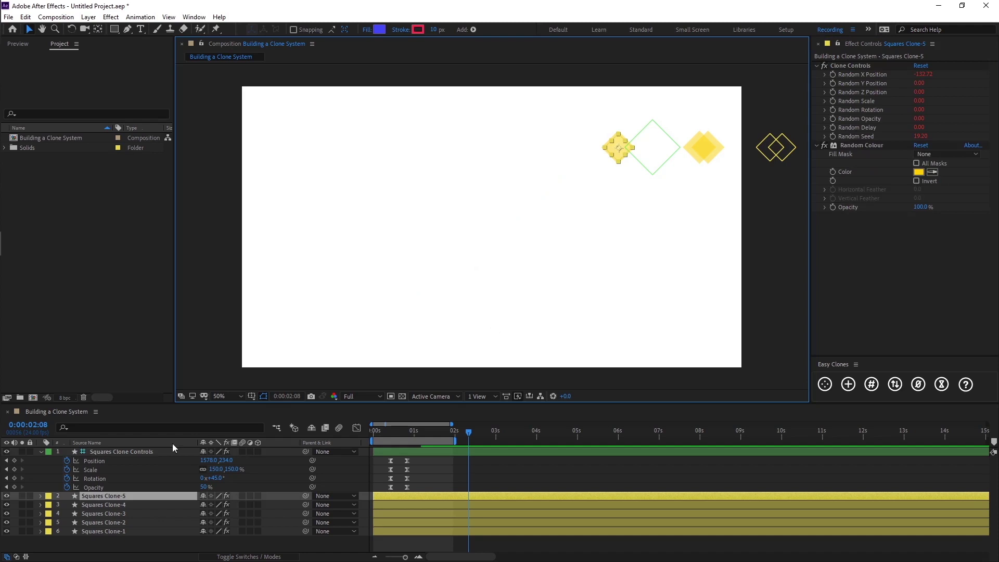
{"action": "left_click", "coordinate": [157, 450]}
{"action": "left_click", "coordinate": [918, 127]}
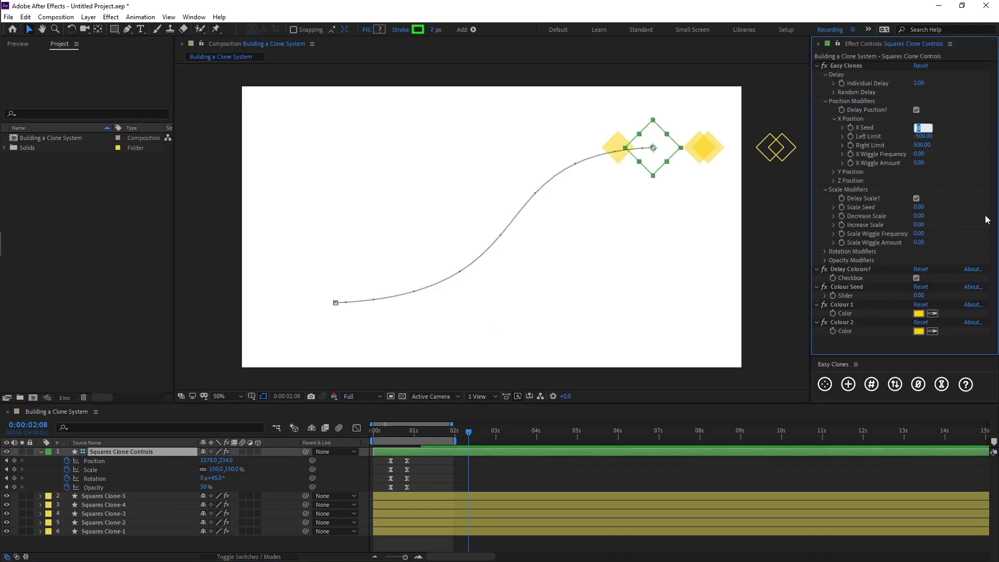
{"action": "key", "text": "Up"}
{"action": "key", "text": "Up"}
{"action": "key", "text": "Up"}
{"action": "key", "text": "Up"}
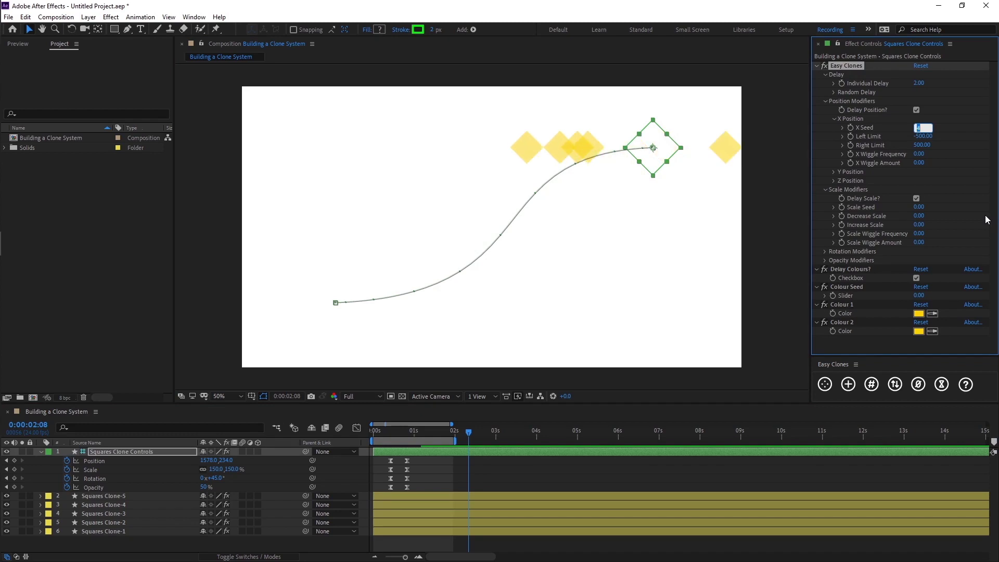
{"action": "key", "text": "Up"}
{"action": "key", "text": "Up"}
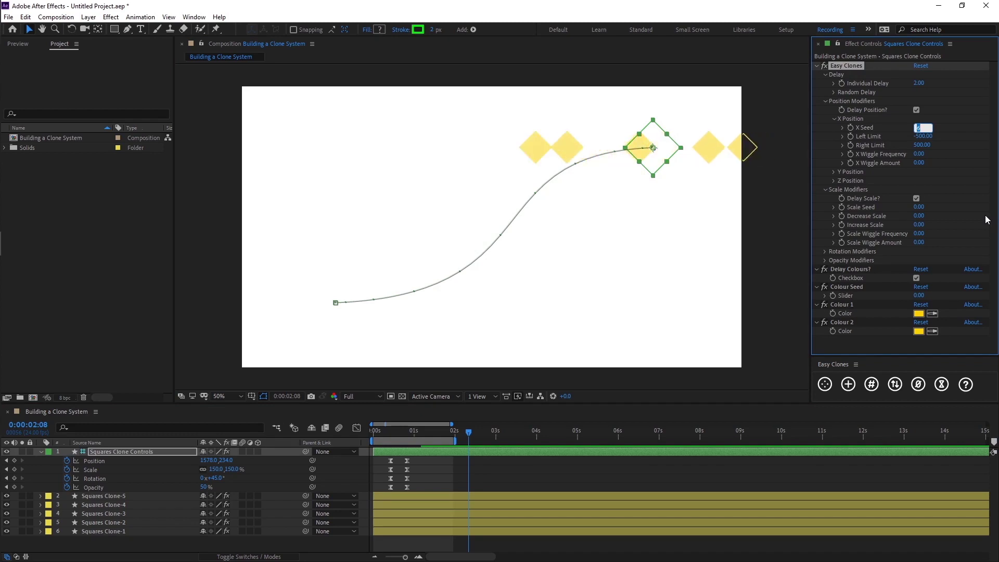
{"action": "left_click", "coordinate": [483, 477]}
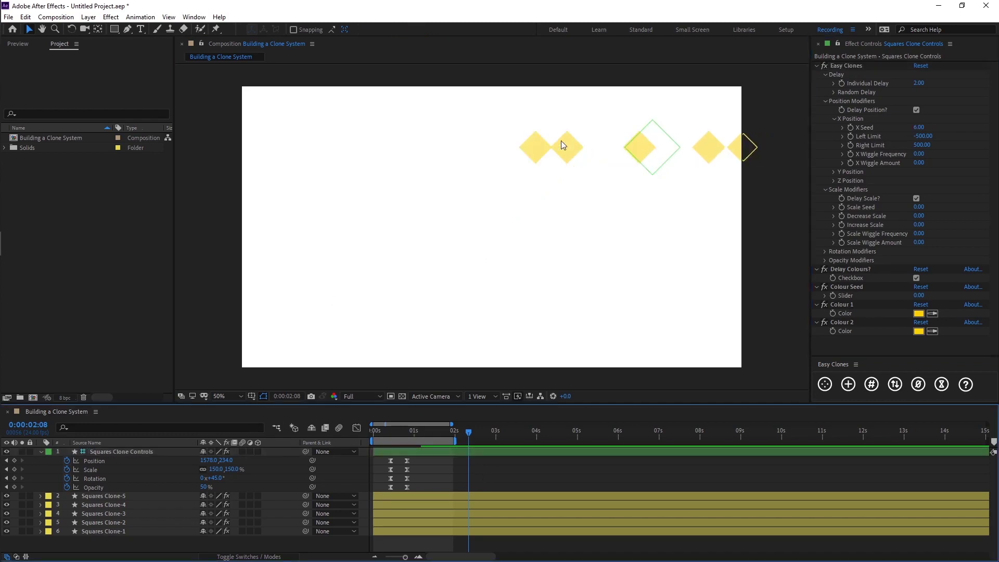
Preview the reshuffled clones from an earlier frame, stopping at 0:00:01:01
{"action": "left_click_drag", "start_coordinate": [468, 432], "coordinate": [372, 436]}
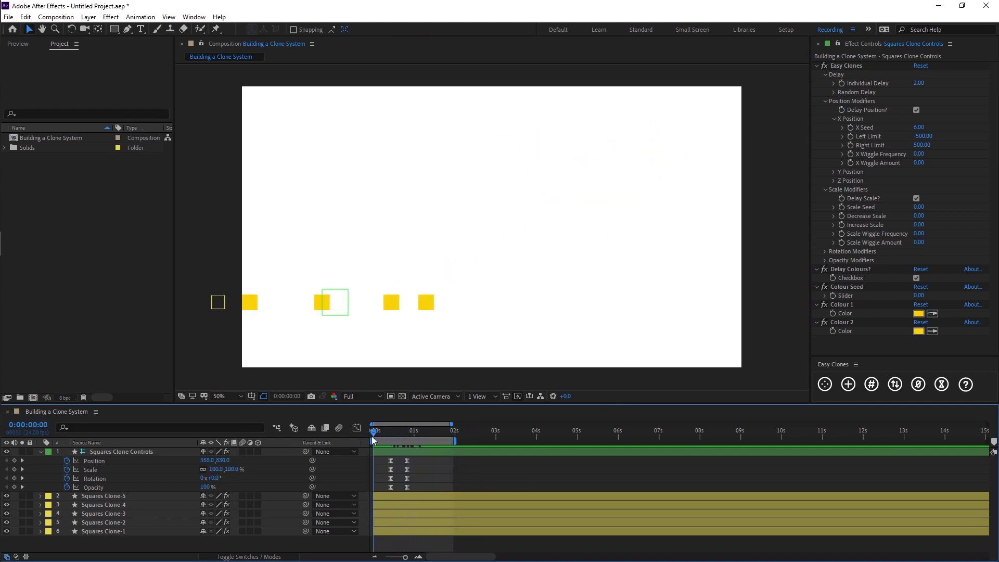
{"action": "left_click", "coordinate": [421, 454]}
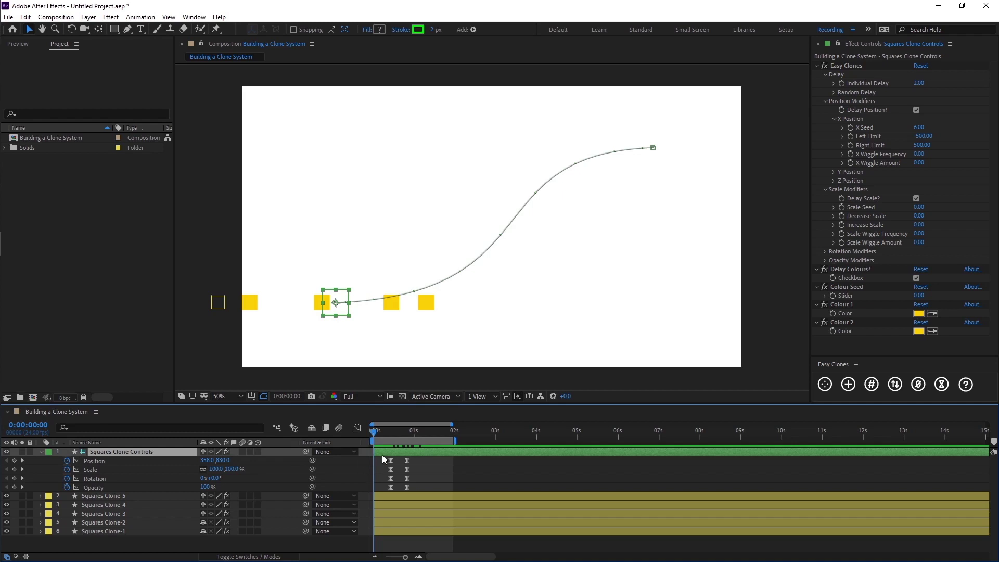
{"action": "key", "text": "space"}
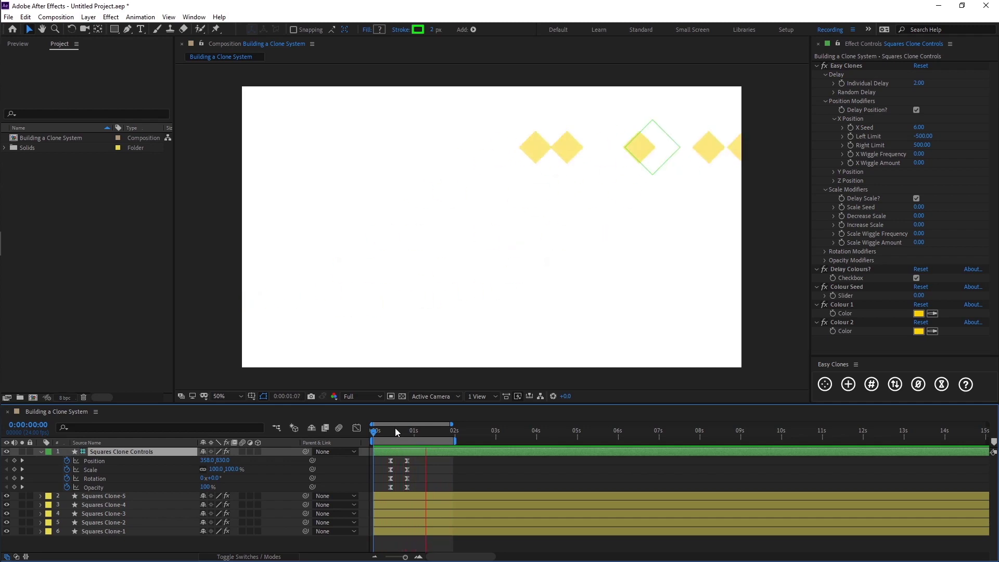
{"action": "left_click", "coordinate": [416, 431]}
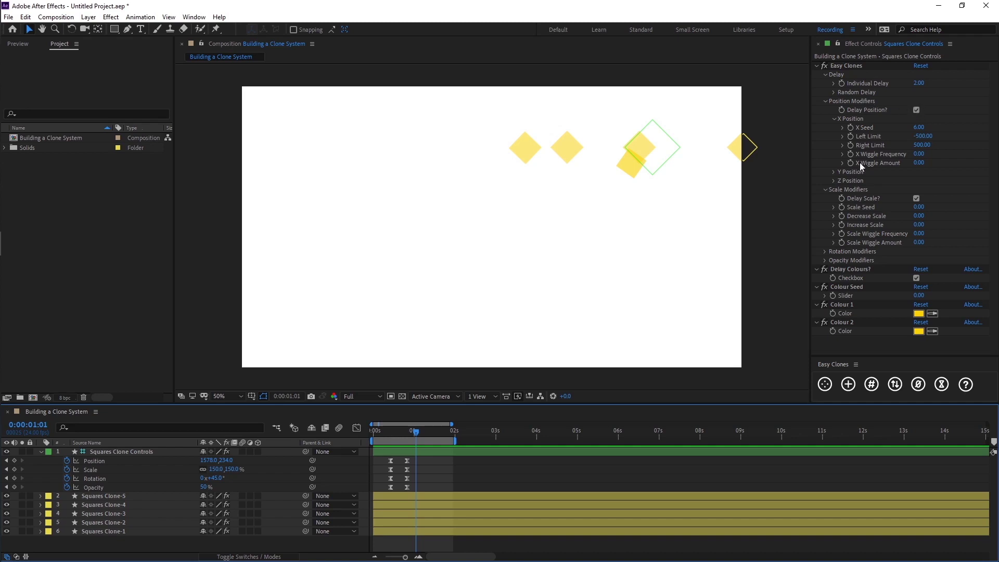
Set Y Position Up Limit to -100 and Down Limit to 100
{"action": "left_click", "coordinate": [834, 171]}
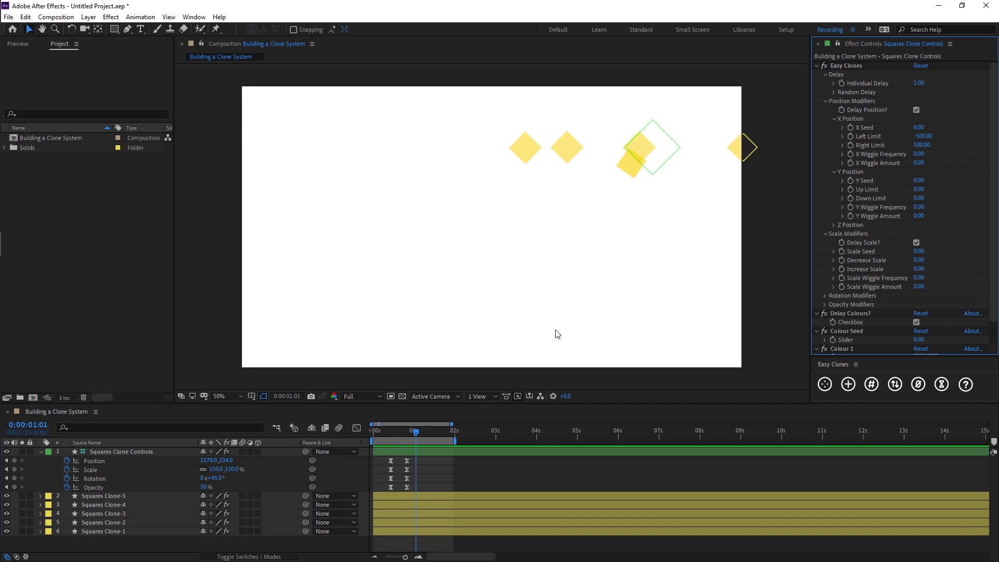
{"action": "left_click_drag", "start_coordinate": [418, 433], "coordinate": [429, 432]}
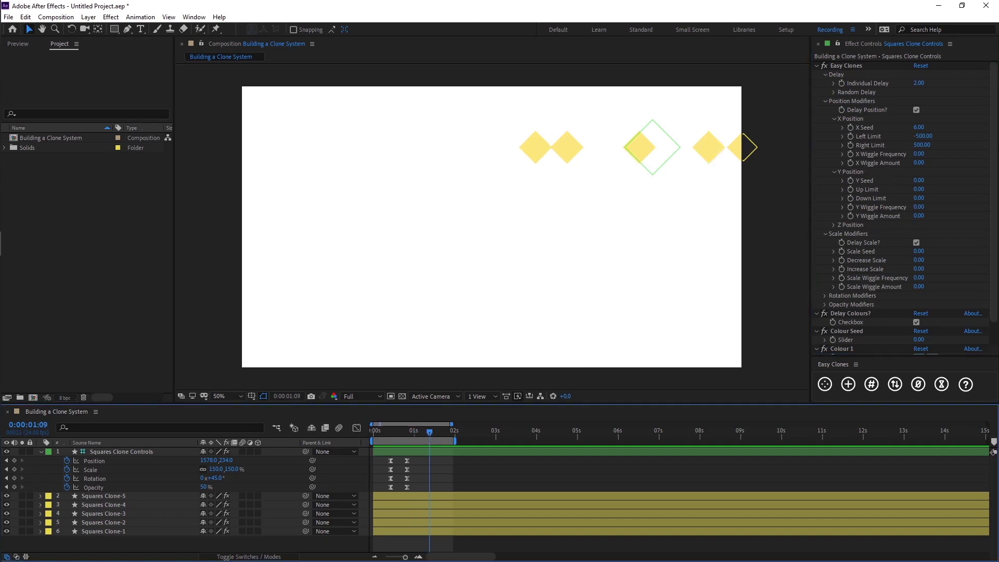
{"action": "left_click", "coordinate": [919, 189]}
{"action": "type", "text": "-"}
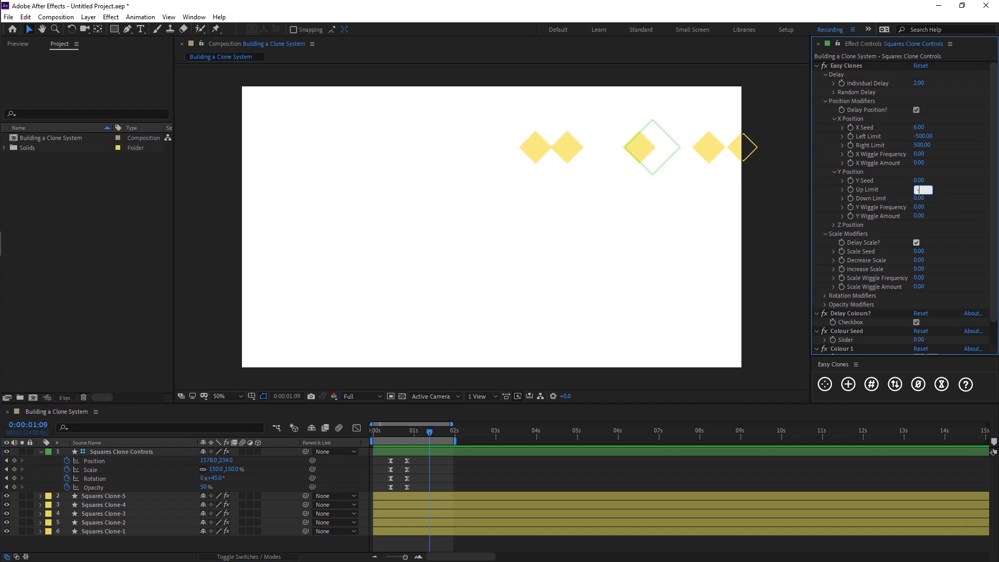
{"action": "type", "text": "100"}
{"action": "left_click", "coordinate": [640, 145]}
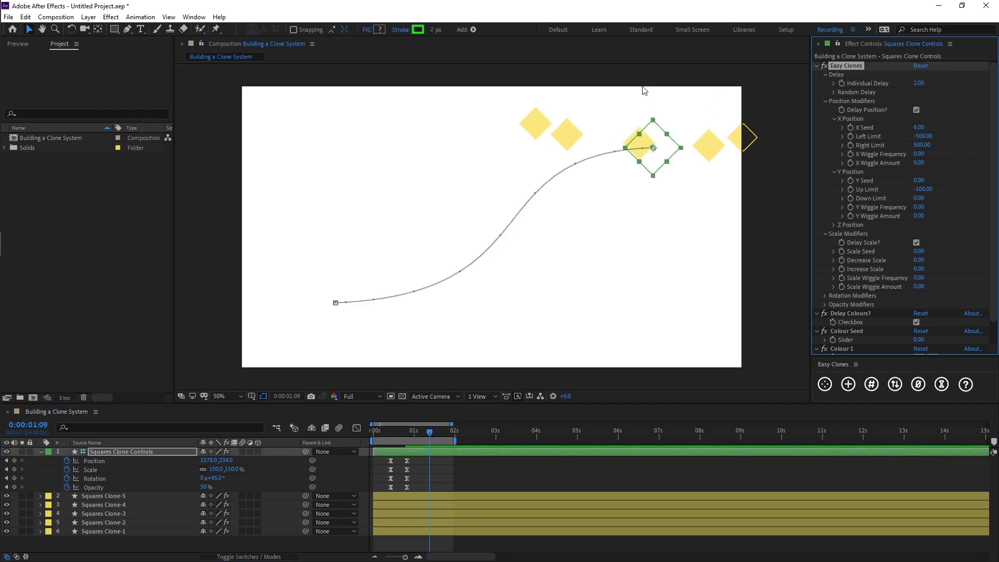
{"action": "left_click", "coordinate": [918, 199]}
{"action": "type", "text": "100"}
{"action": "key", "text": "Return"}
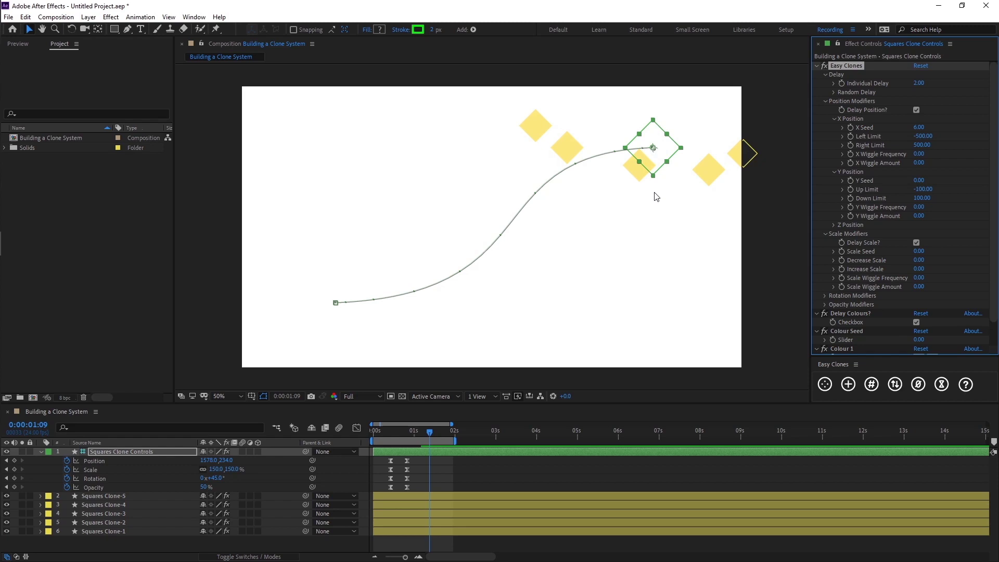
Step the Y Seed to 4, keeping the X Seed at 6
{"action": "left_click", "coordinate": [457, 470]}
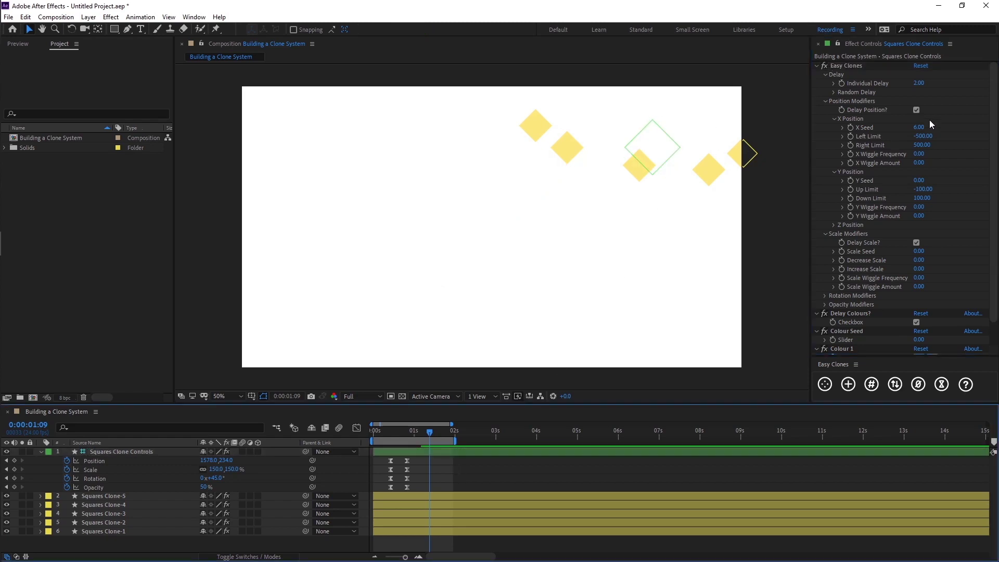
{"action": "left_click", "coordinate": [918, 180]}
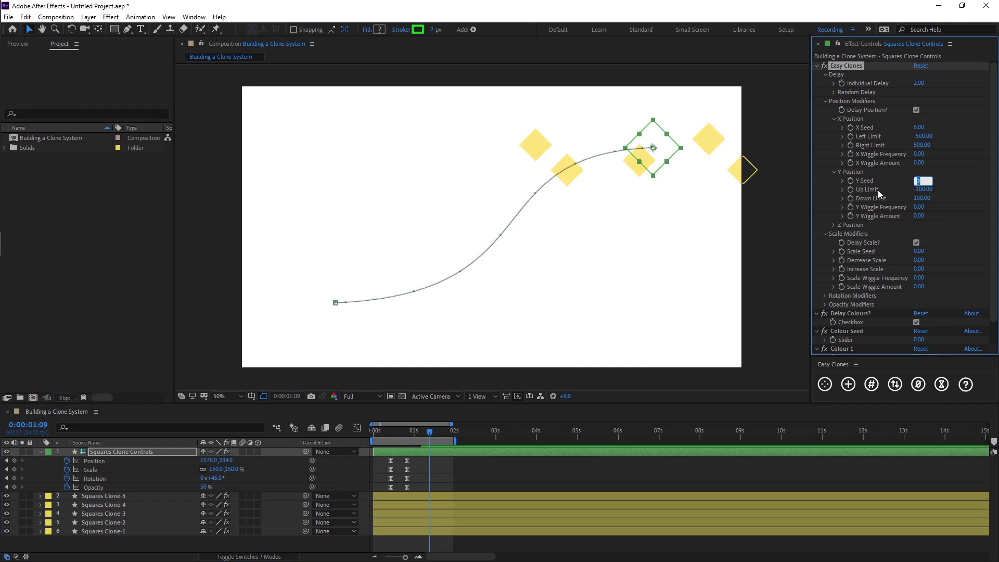
{"action": "key", "text": "Up"}
{"action": "key", "text": "Up"}
{"action": "key", "text": "Up"}
{"action": "key", "text": "Down"}
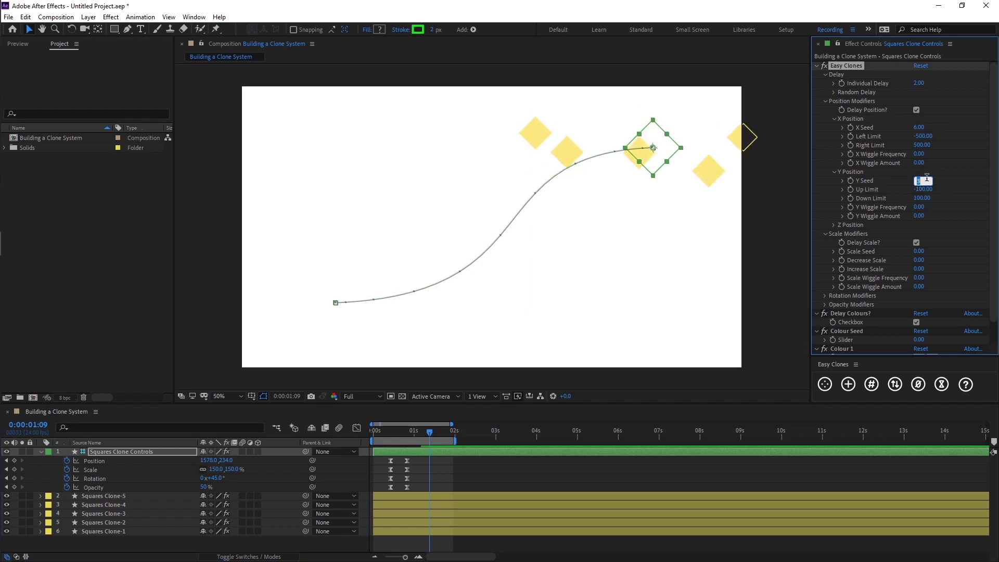
{"action": "key", "text": "Down"}
{"action": "key", "text": "Up"}
{"action": "left_click", "coordinate": [919, 127]}
{"action": "left_click", "coordinate": [935, 179]}
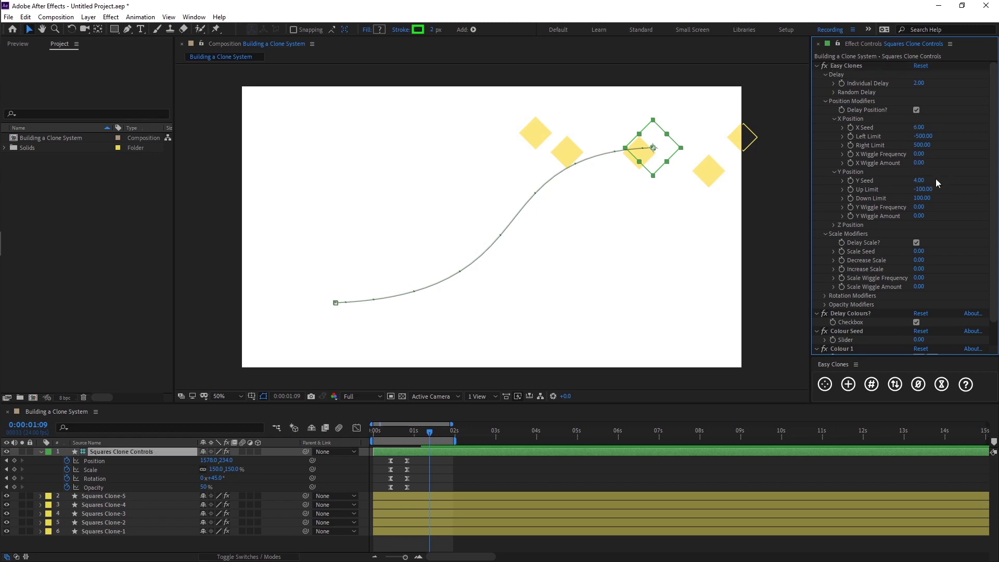
{"action": "left_click", "coordinate": [472, 477]}
{"action": "left_click_drag", "start_coordinate": [438, 434], "coordinate": [366, 441]}
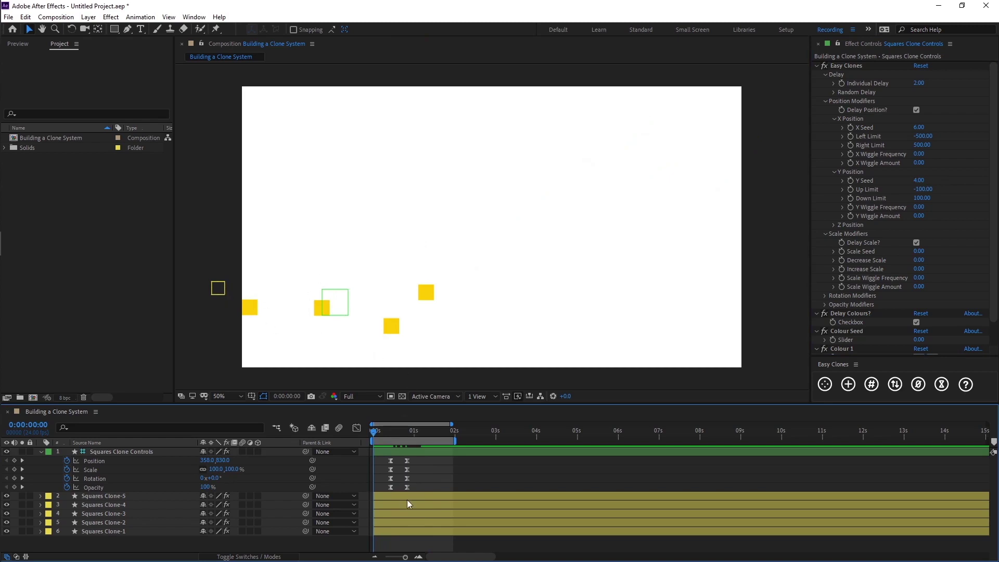
{"action": "key", "text": "space"}
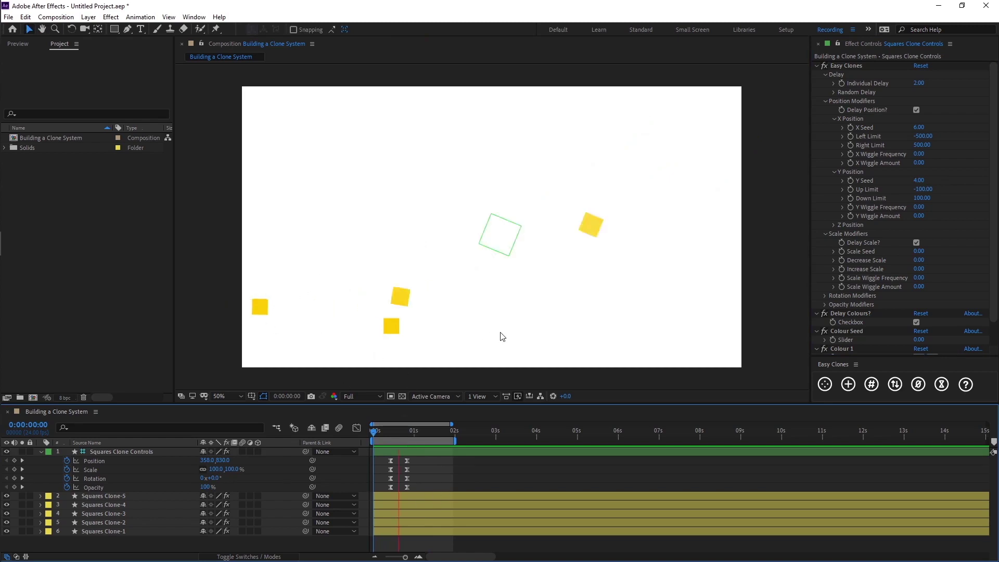
{"action": "left_click", "coordinate": [391, 461]}
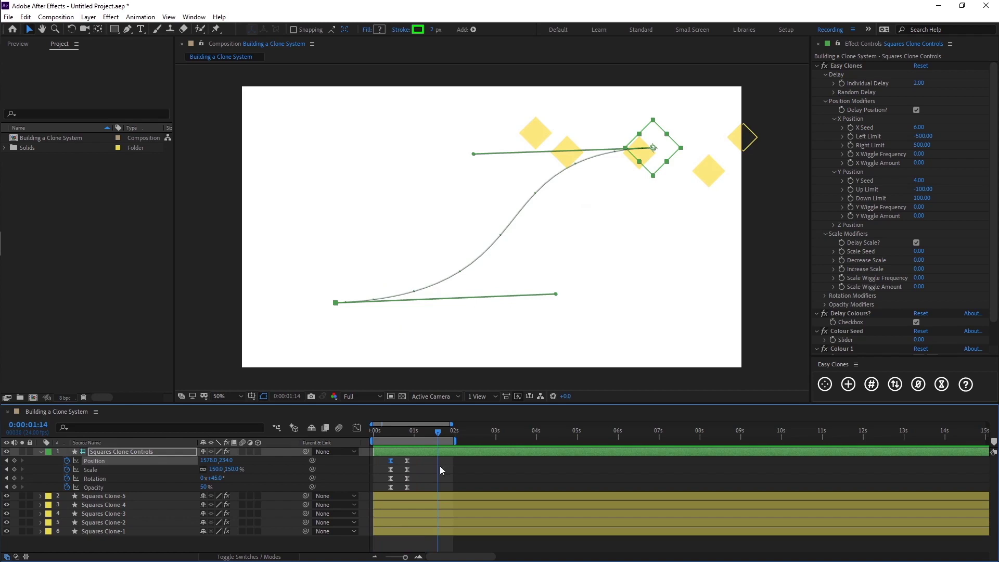
{"action": "left_click_drag", "start_coordinate": [436, 432], "coordinate": [386, 432]}
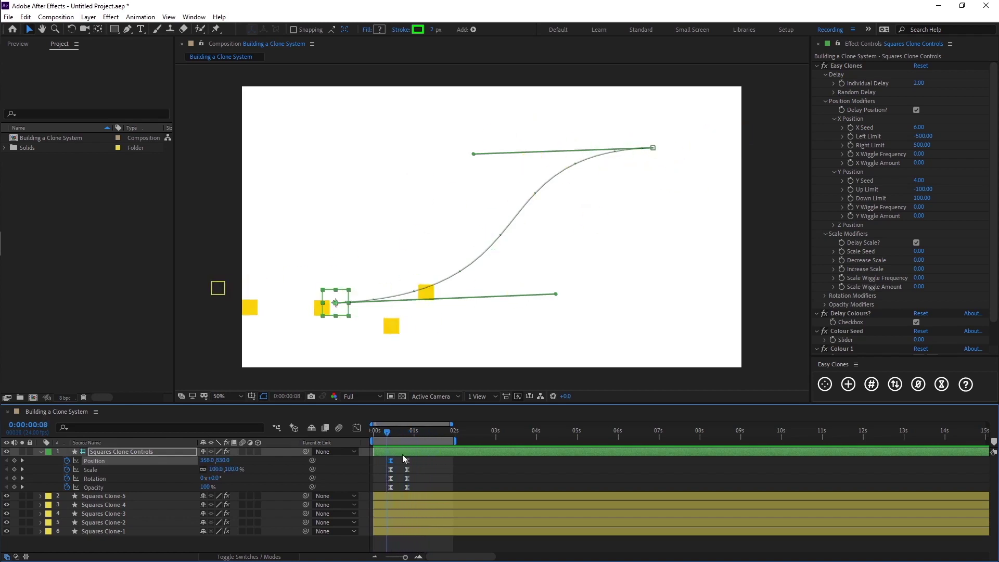
{"action": "left_click", "coordinate": [418, 450]}
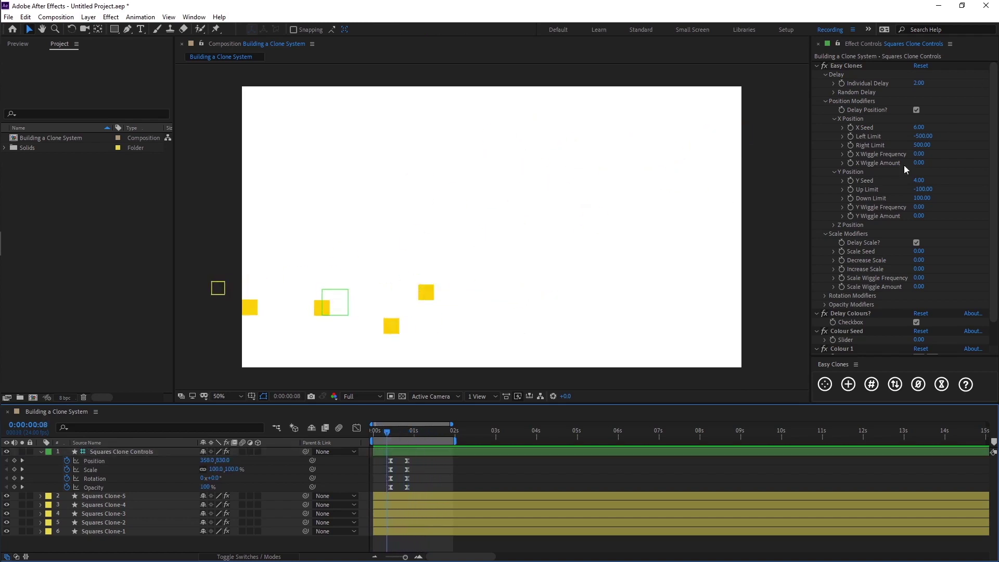
In Scale Modifiers, set Decrease Scale to -50 and Increase Scale to 50
{"action": "left_click", "coordinate": [922, 261]}
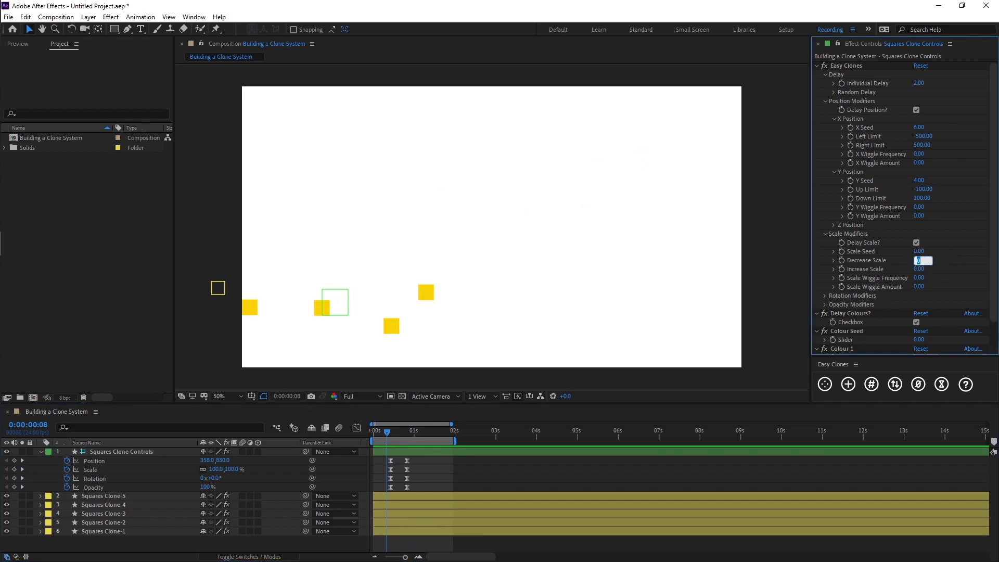
{"action": "type", "text": "-50"}
{"action": "key", "text": "Return"}
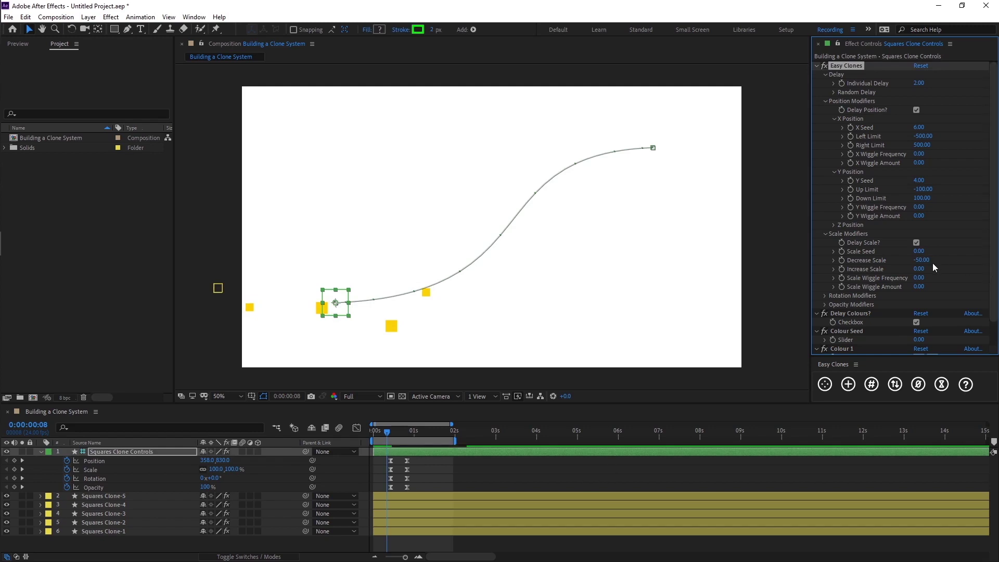
{"action": "left_click", "coordinate": [919, 269]}
{"action": "type", "text": "50"}
{"action": "key", "text": "Return"}
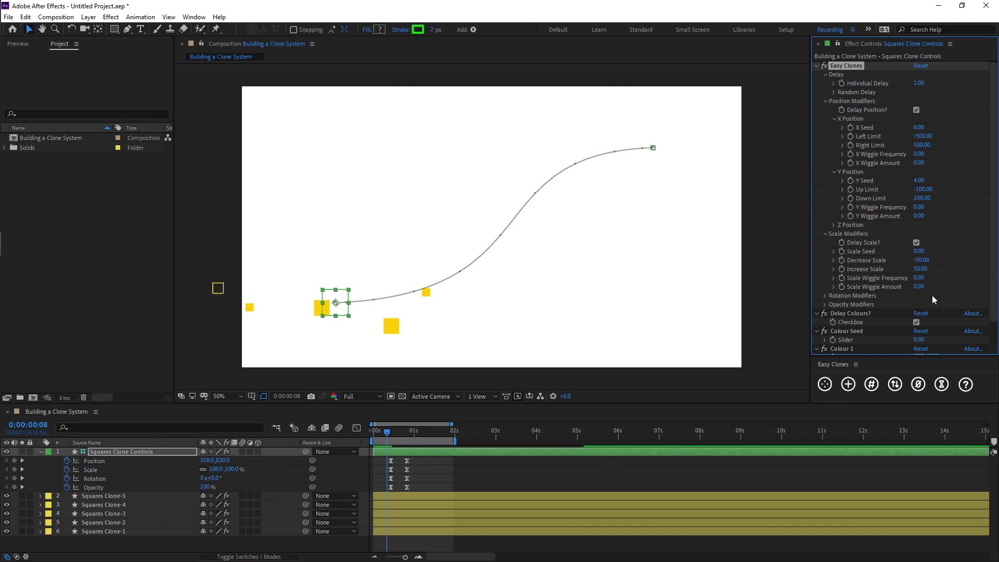
{"action": "left_click", "coordinate": [418, 479]}
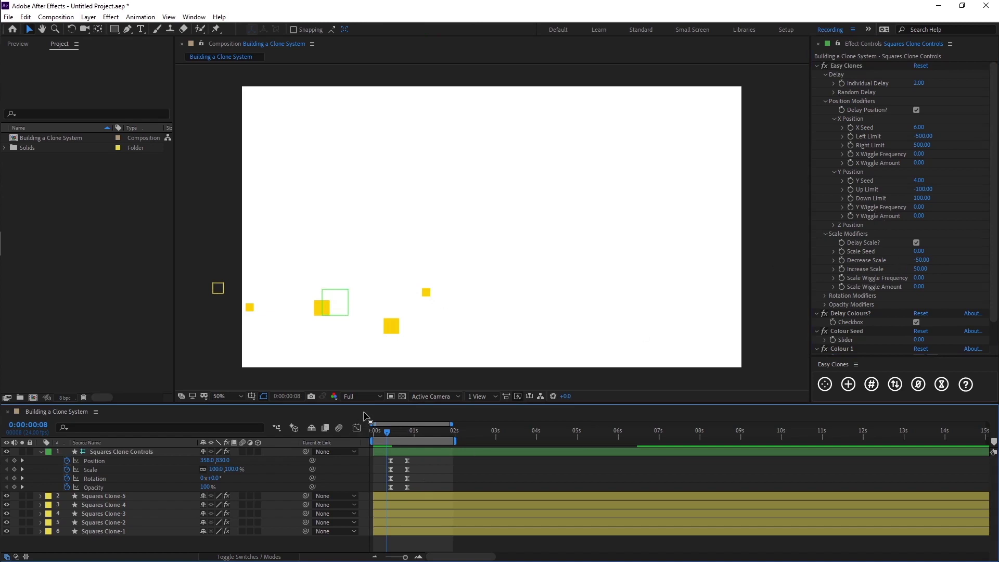
Select Squares Clone-5 through Clone-1 and show their Scale values with S
{"action": "left_click", "coordinate": [427, 293]}
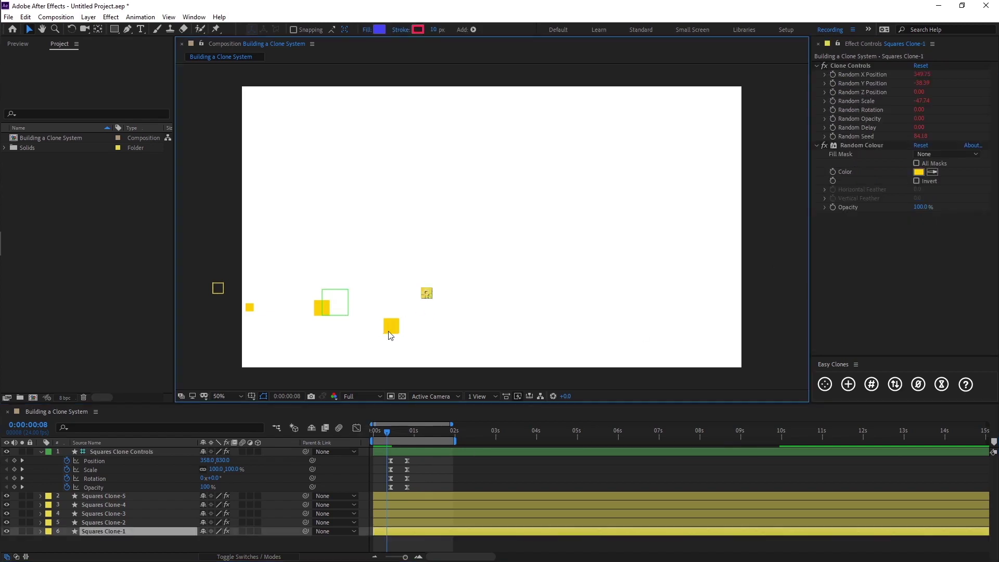
{"action": "left_click", "coordinate": [388, 331]}
{"action": "left_click", "coordinate": [426, 478]}
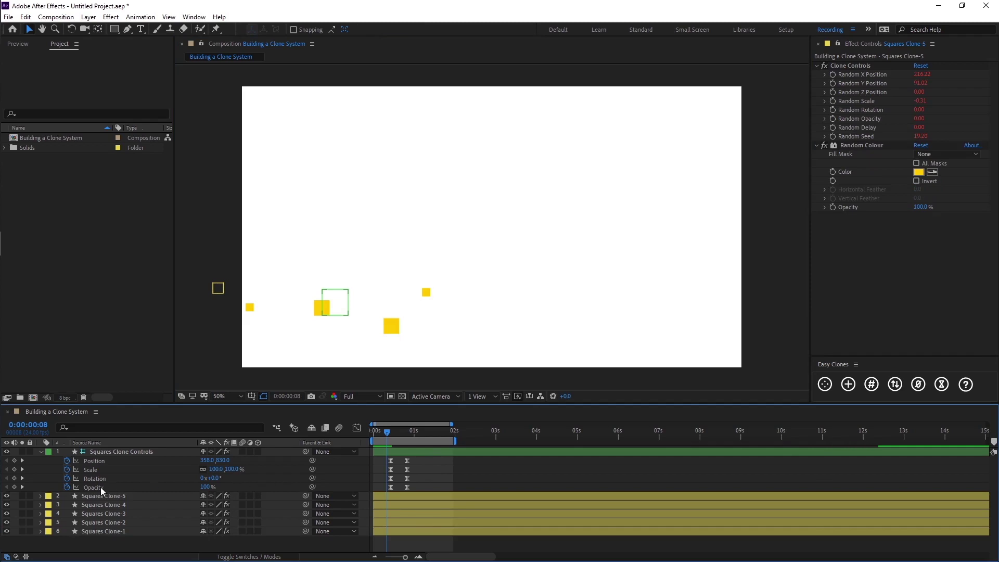
{"action": "left_click", "coordinate": [107, 469]}
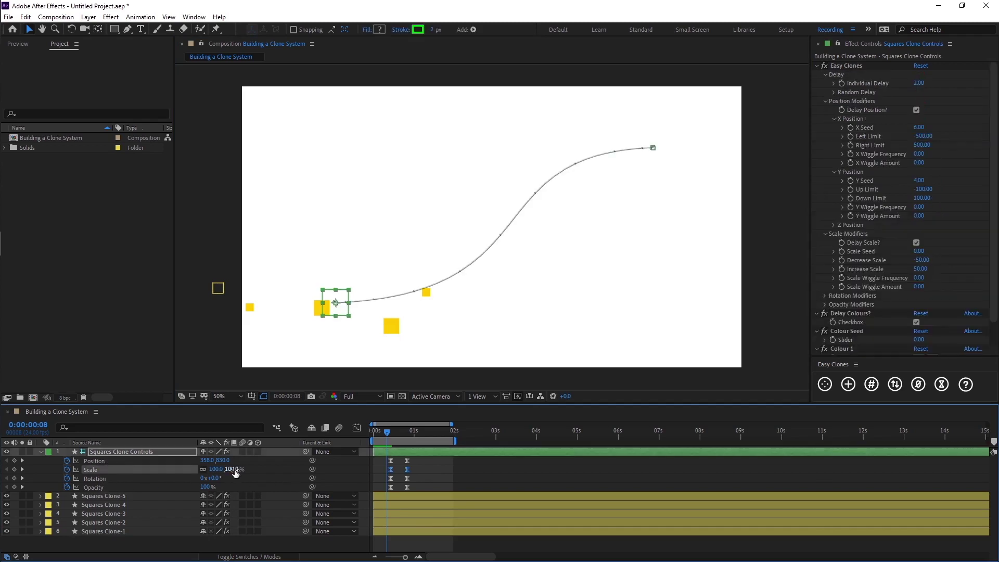
{"action": "left_click", "coordinate": [114, 495]}
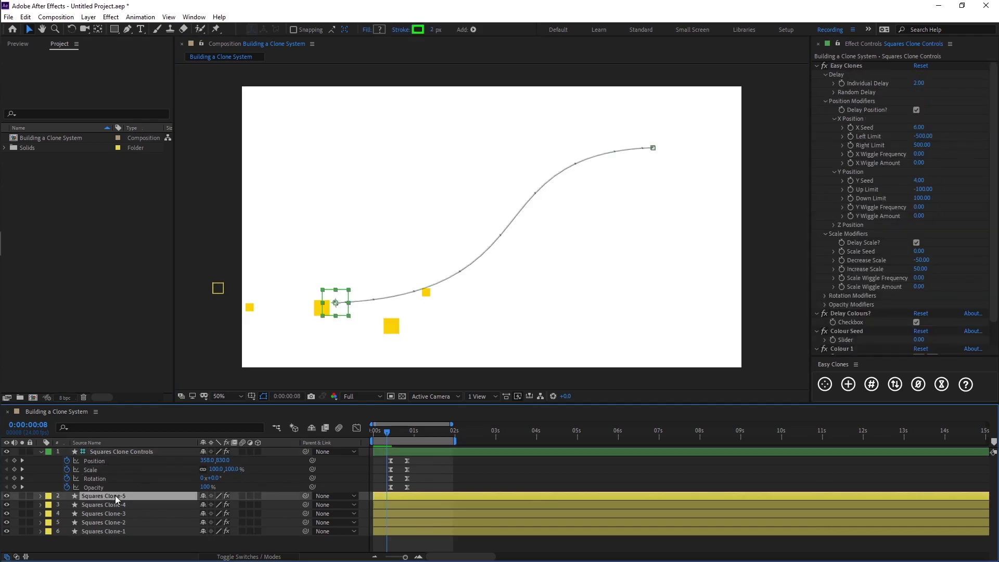
{"action": "left_click", "coordinate": [115, 531], "text": "shift"}
{"action": "key", "text": "s"}
{"action": "scroll", "coordinate": [252, 498], "scroll_direction": "down", "scroll_amount": 2}
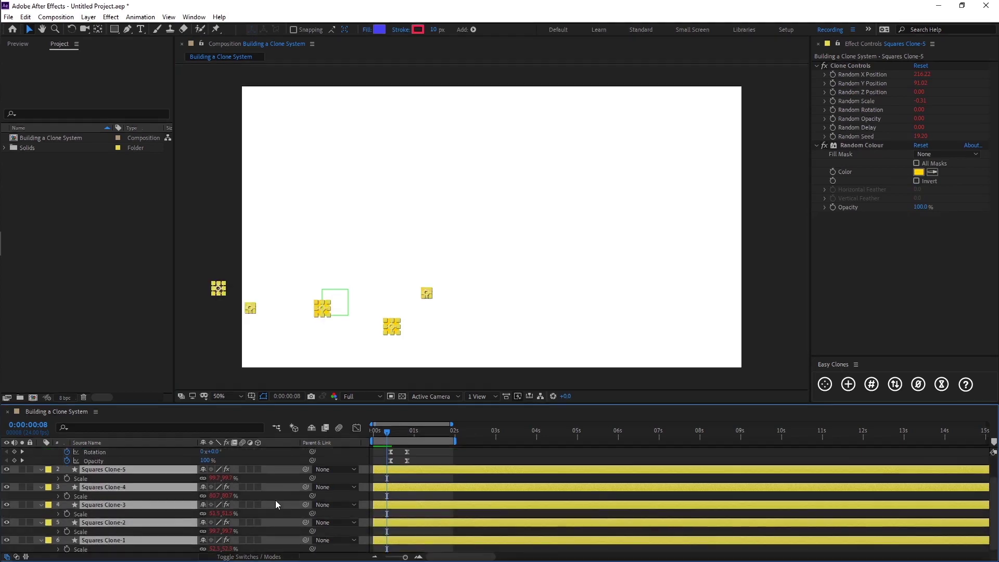
{"action": "left_click", "coordinate": [273, 478]}
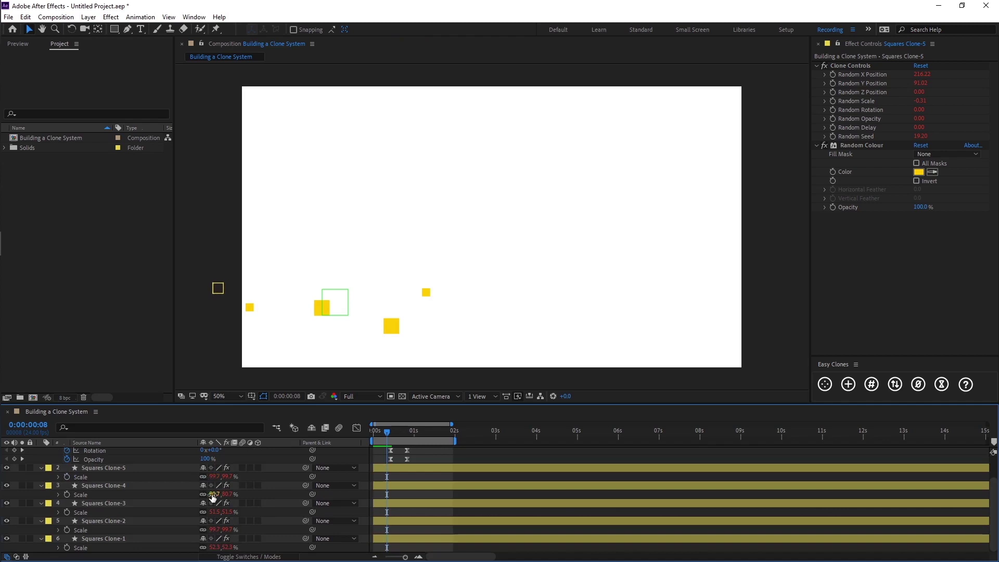
Step the Squares Clone Controls' Easy Clones Scale Seed up to 12
{"action": "scroll", "coordinate": [110, 473], "scroll_direction": "up", "scroll_amount": 3}
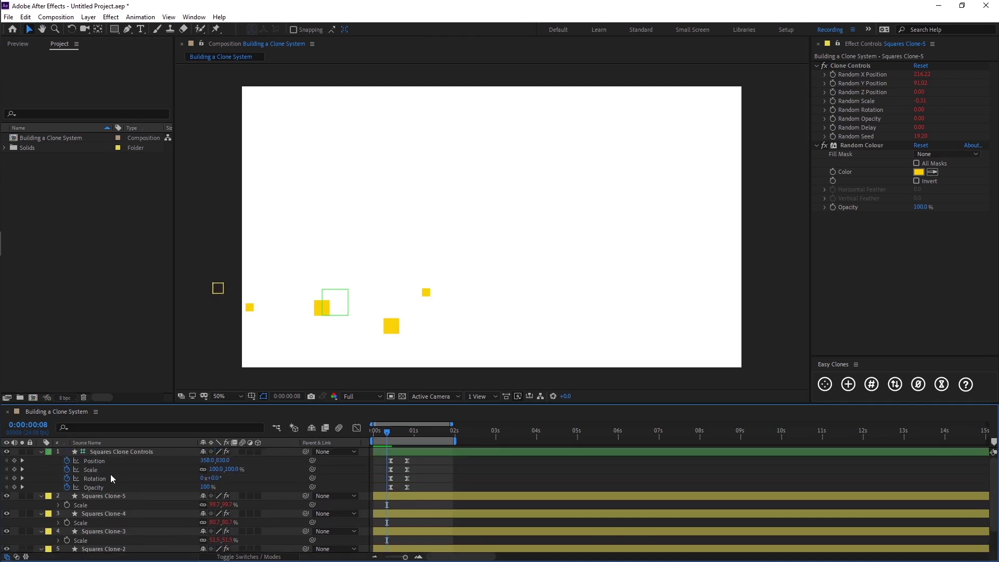
{"action": "left_click", "coordinate": [108, 451]}
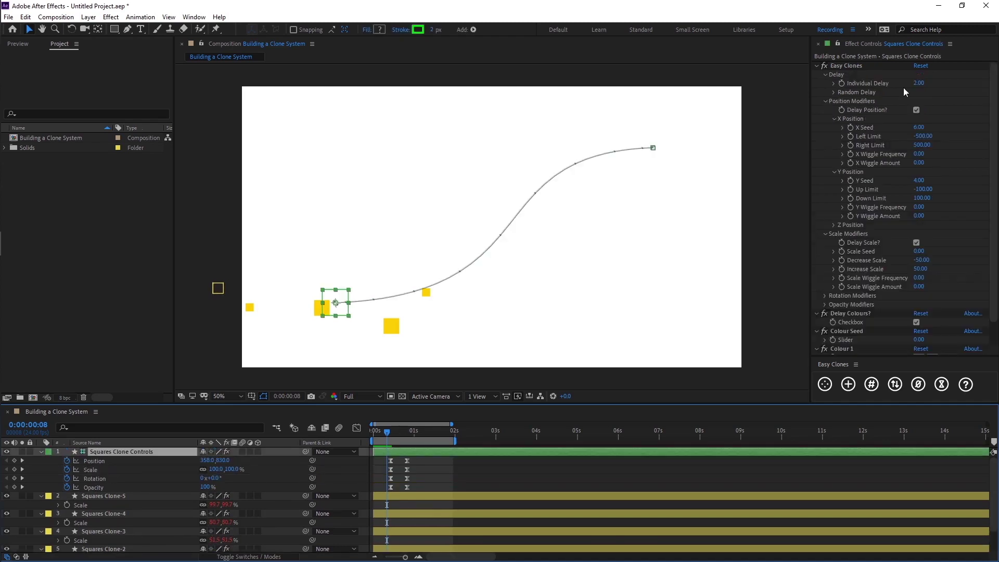
{"action": "left_click", "coordinate": [836, 42]}
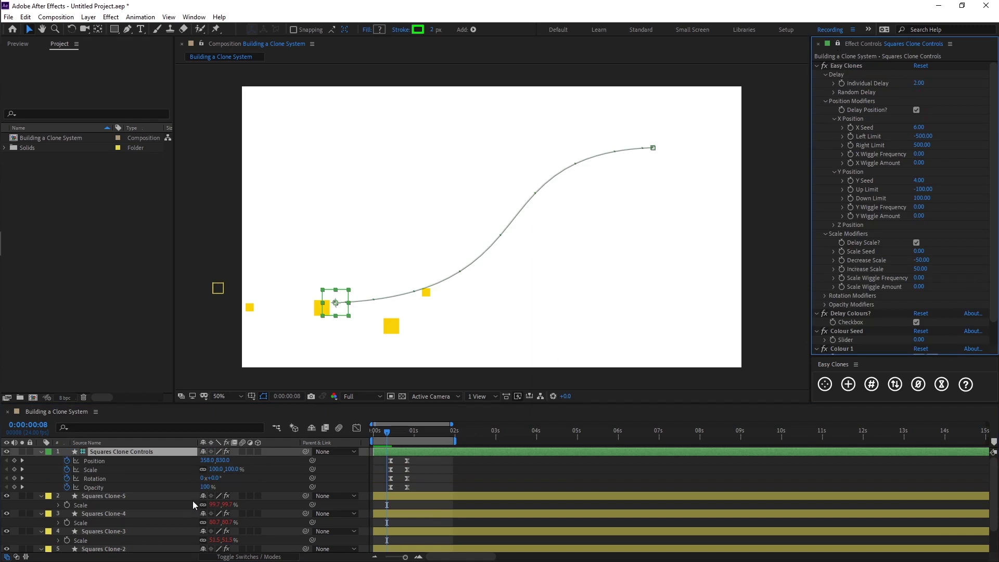
{"action": "scroll", "coordinate": [192, 500], "scroll_direction": "down", "scroll_amount": 3}
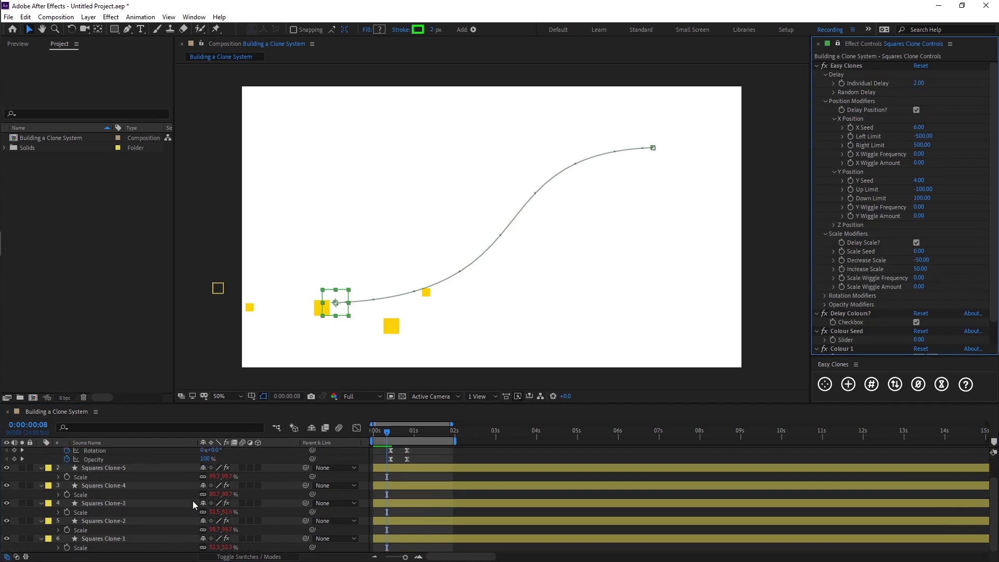
{"action": "left_click", "coordinate": [918, 250]}
{"action": "key", "text": "Up"}
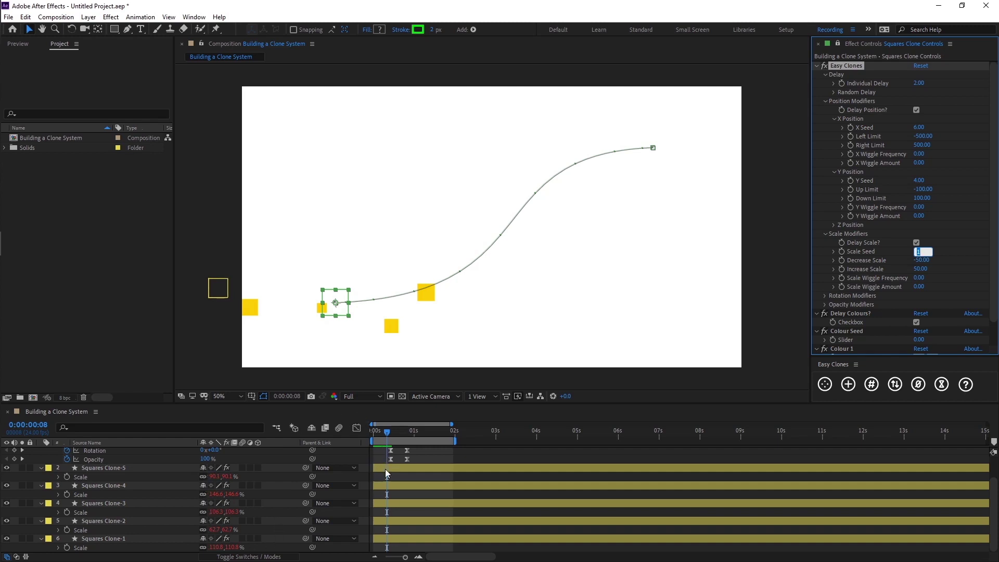
{"action": "key", "text": "Up"}
{"action": "key", "text": "Up"}
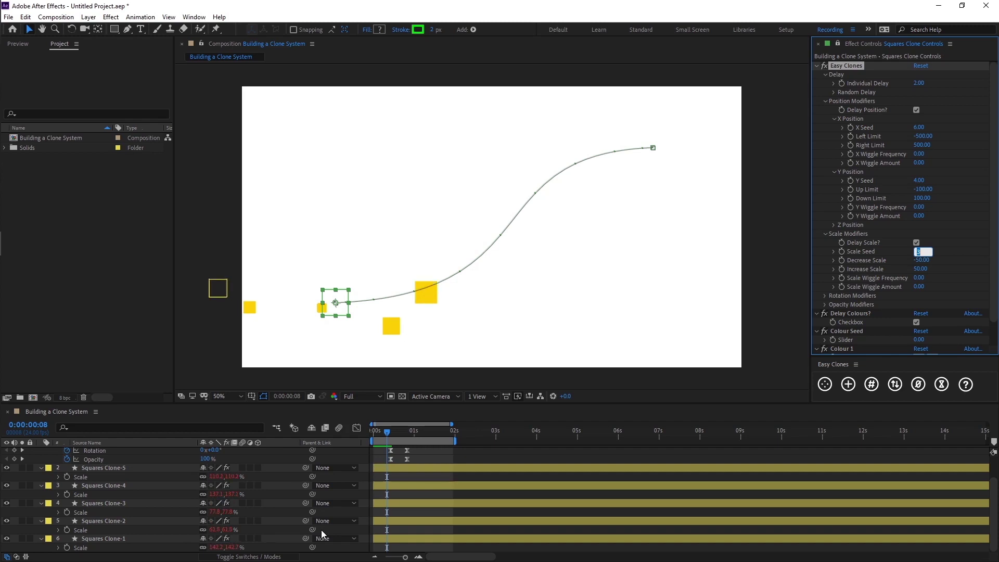
{"action": "key", "text": "Up"}
{"action": "key", "text": "Up"}
{"action": "key", "text": "Up"}
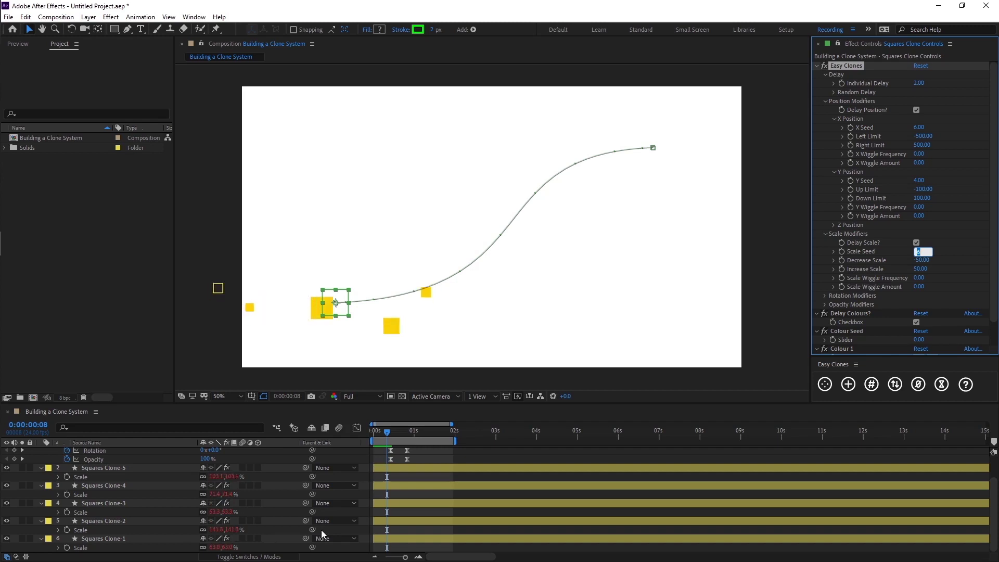
{"action": "key", "text": "Up"}
{"action": "key", "text": "Up"}
{"action": "key", "text": "Up"}
{"action": "key", "text": "Up"}
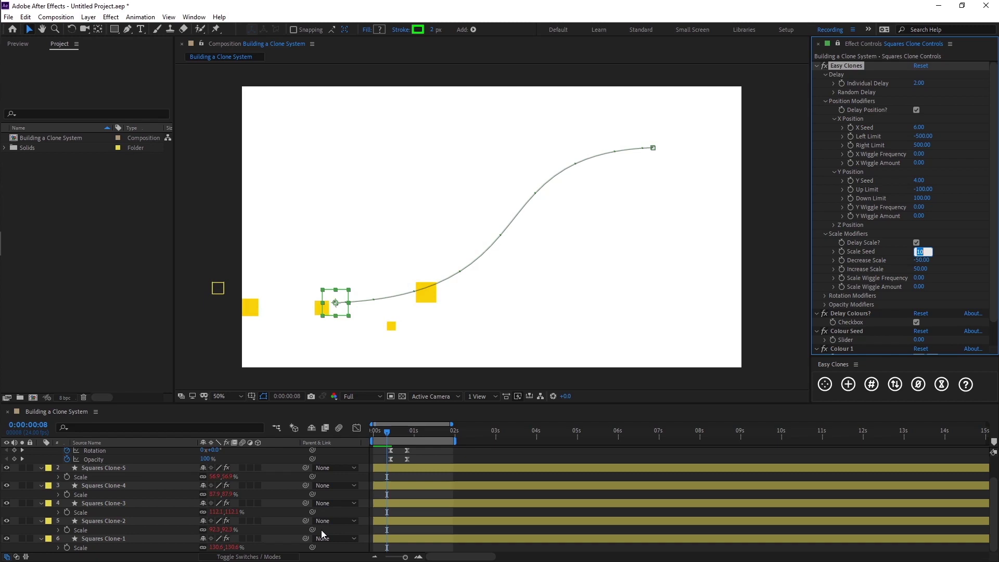
{"action": "key", "text": "Up"}
{"action": "key", "text": "Up"}
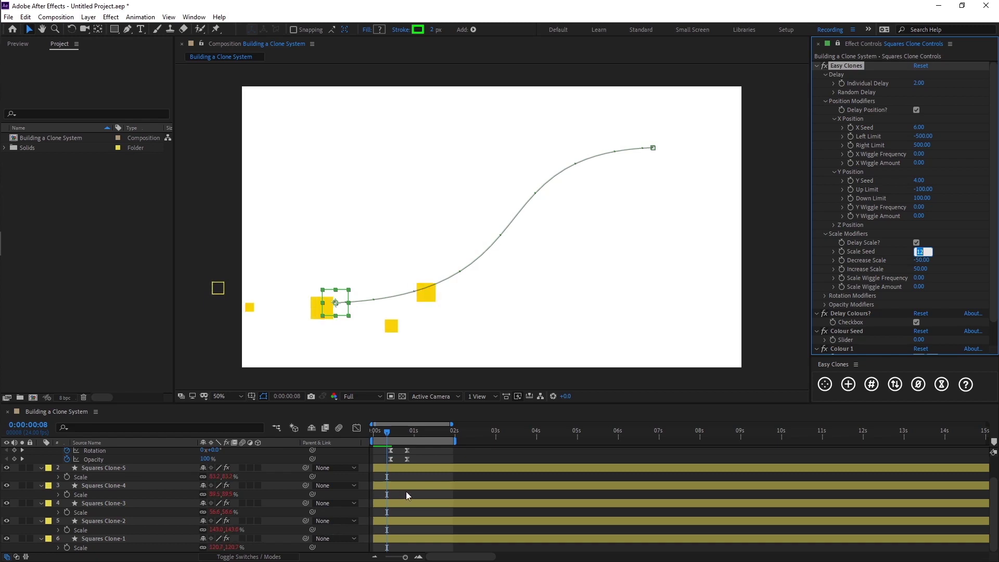
{"action": "left_click", "coordinate": [406, 491]}
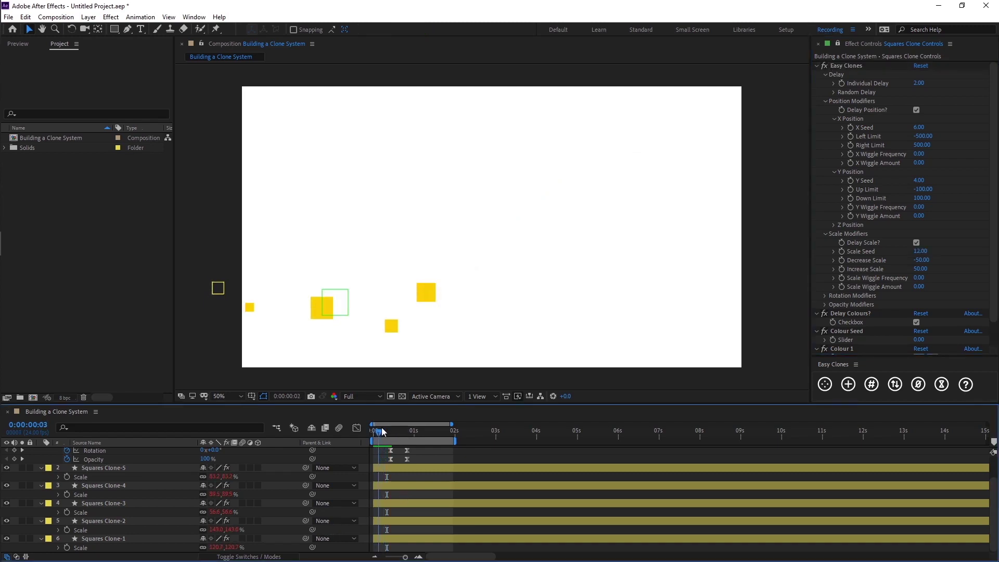
In Rotation Modifiers, set Decrease Rotation to -45 and Increase Rotation to 45
{"action": "left_click_drag", "start_coordinate": [382, 426], "coordinate": [428, 425]}
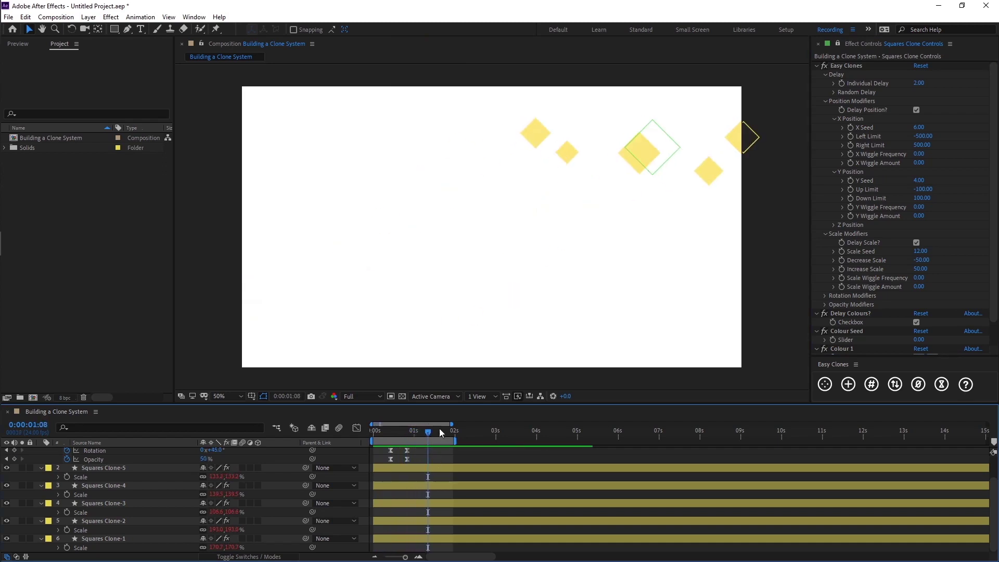
{"action": "left_click", "coordinate": [824, 295]}
{"action": "scroll", "coordinate": [887, 267], "scroll_direction": "down", "scroll_amount": 2}
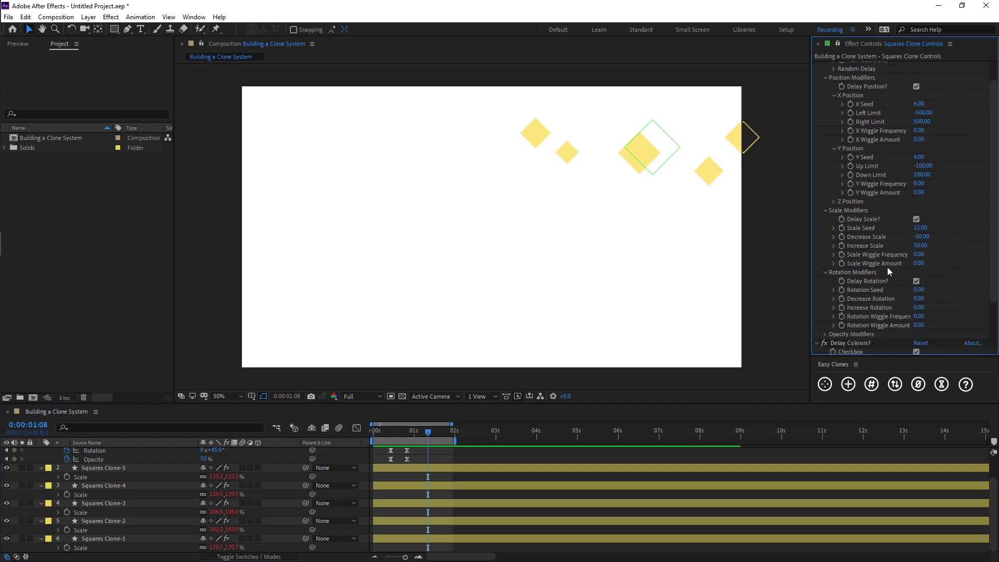
{"action": "left_click", "coordinate": [921, 299]}
{"action": "type", "text": "-"}
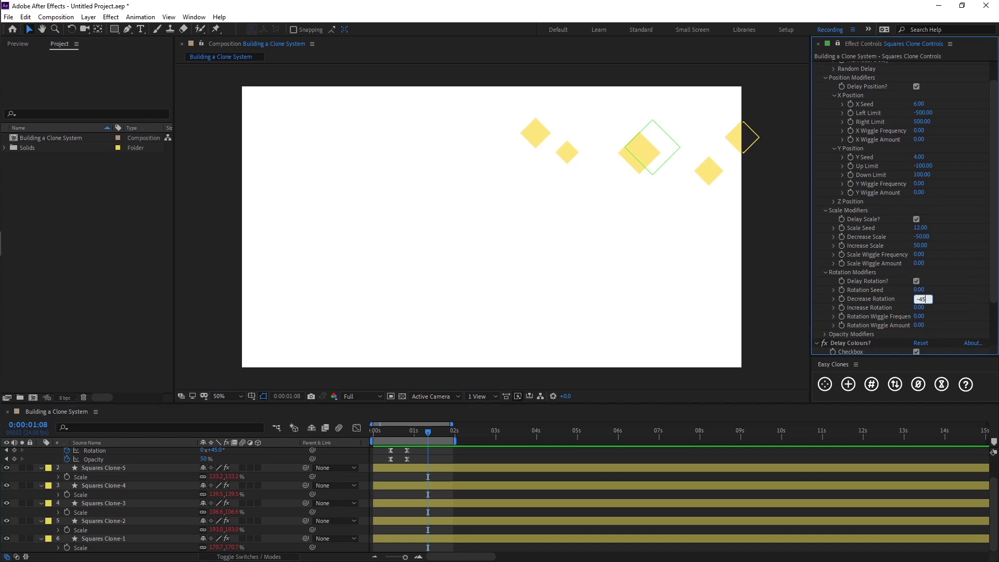
{"action": "type", "text": "45"}
{"action": "key", "text": "Return"}
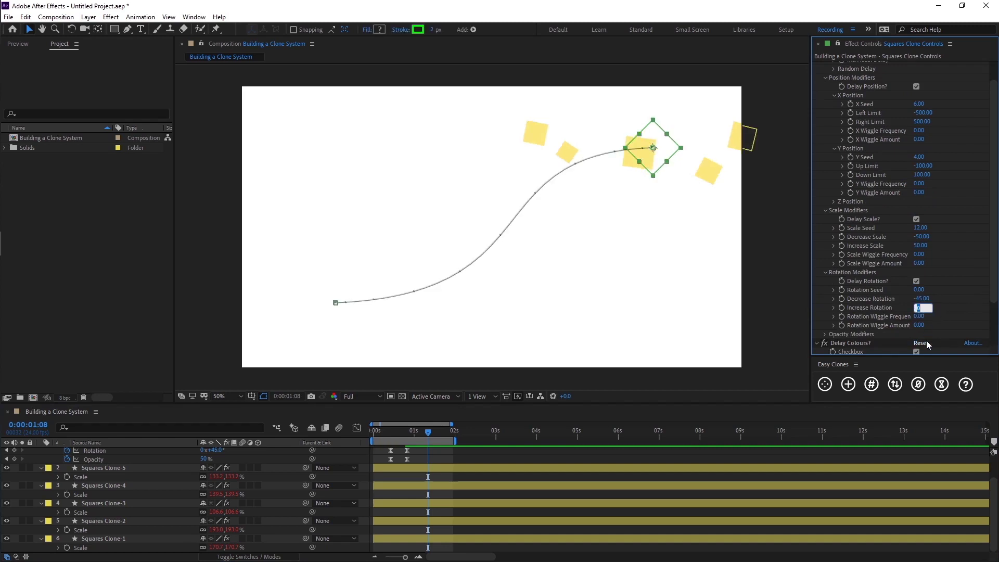
{"action": "type", "text": "45"}
{"action": "key", "text": "Return"}
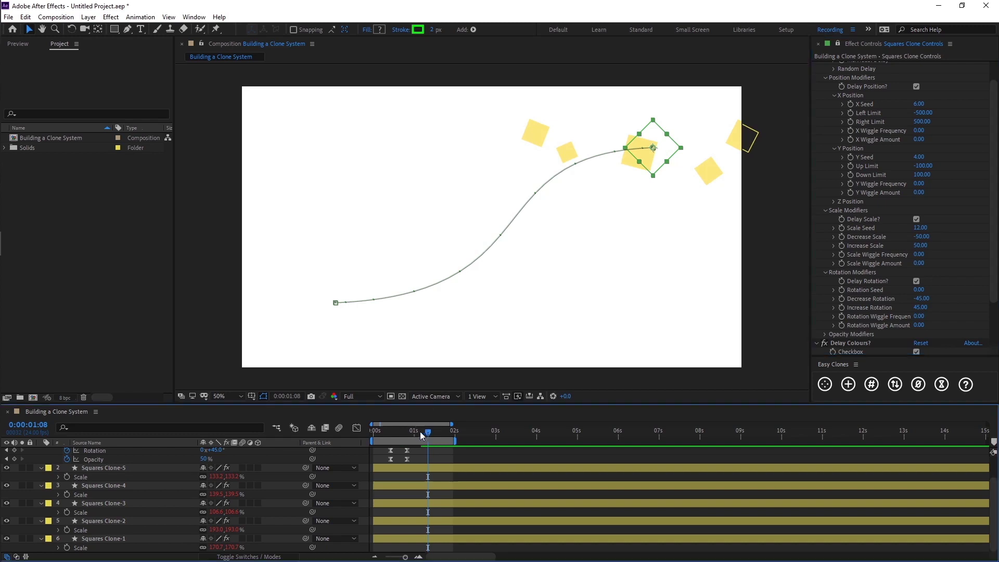
{"action": "left_click_drag", "start_coordinate": [419, 432], "coordinate": [439, 412]}
{"action": "scroll", "coordinate": [385, 478], "scroll_direction": "up", "scroll_amount": 2}
In Opacity Modifiers, set Decrease Opacity to -40
{"action": "left_click", "coordinate": [414, 451]}
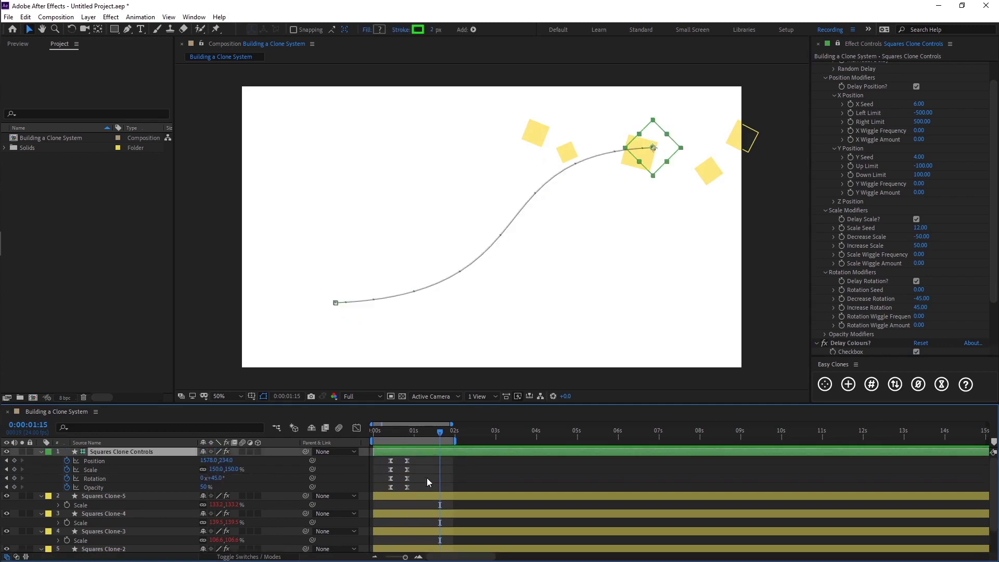
{"action": "left_click", "coordinate": [427, 482]}
{"action": "scroll", "coordinate": [886, 294], "scroll_direction": "down", "scroll_amount": 3}
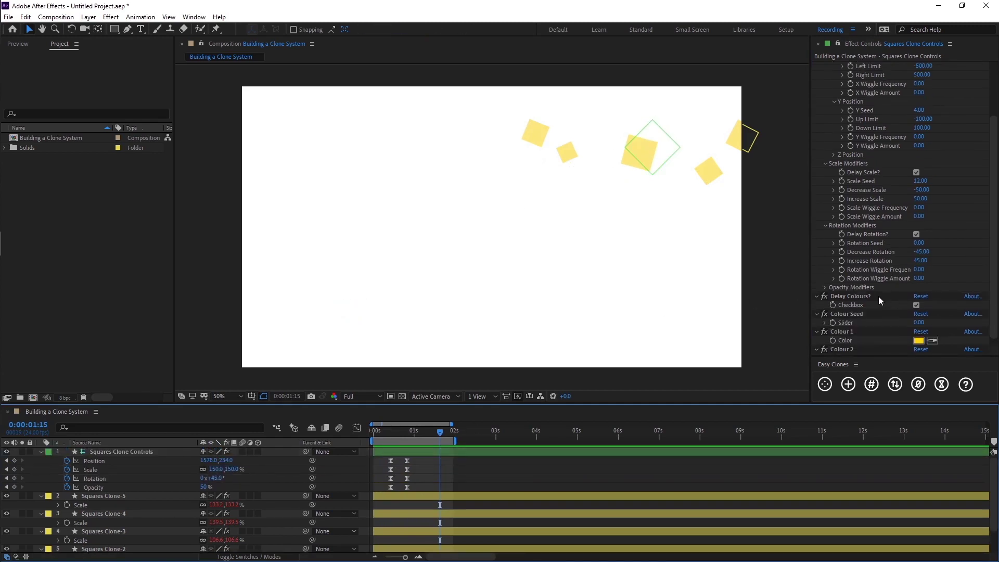
{"action": "left_click", "coordinate": [825, 287]}
{"action": "left_click", "coordinate": [919, 314]}
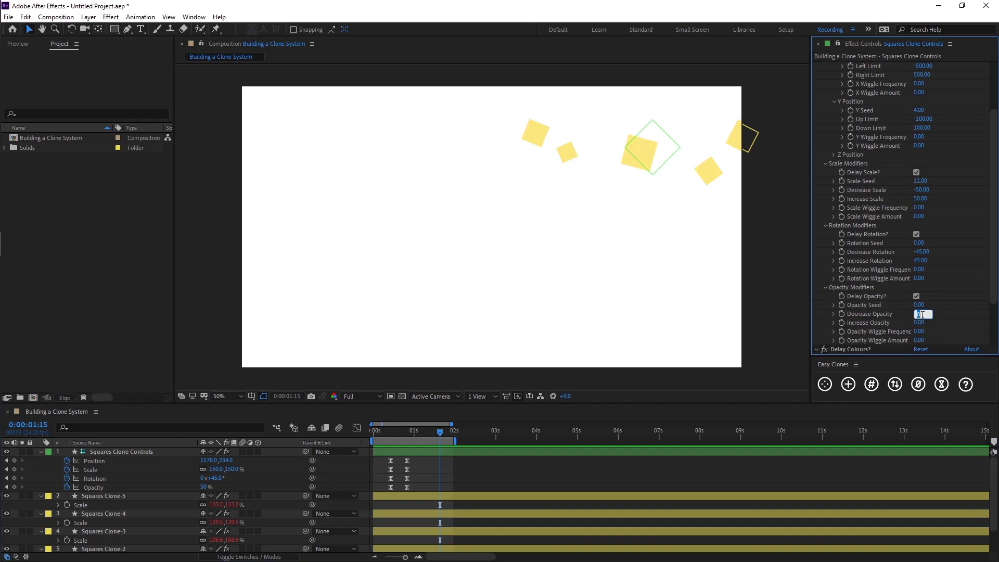
{"action": "type", "text": "-40"}
{"action": "key", "text": "Return"}
At the start, reveal all five clone layers' Opacity values with T, then deselect them
{"action": "left_click", "coordinate": [464, 452]}
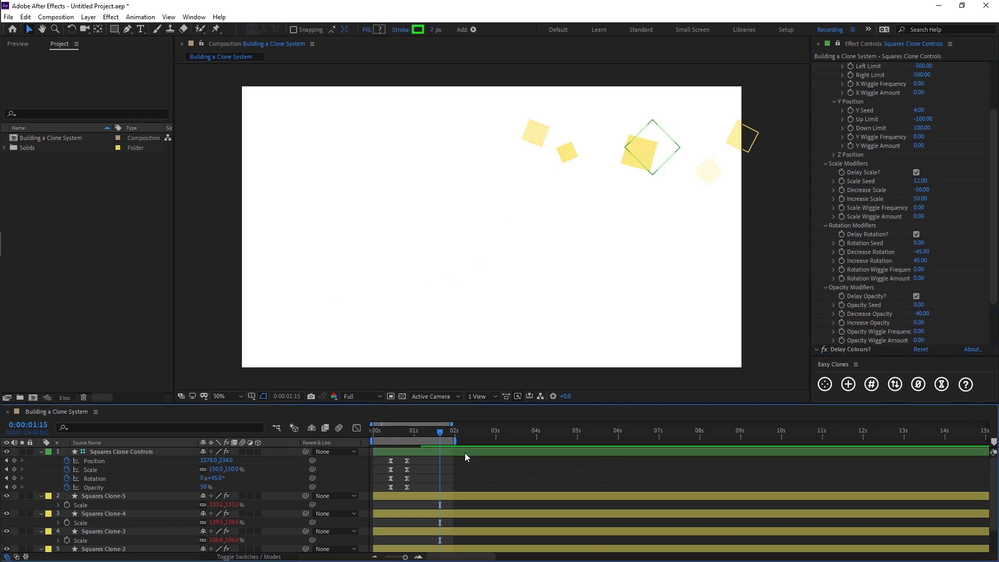
{"action": "key", "text": "Home"}
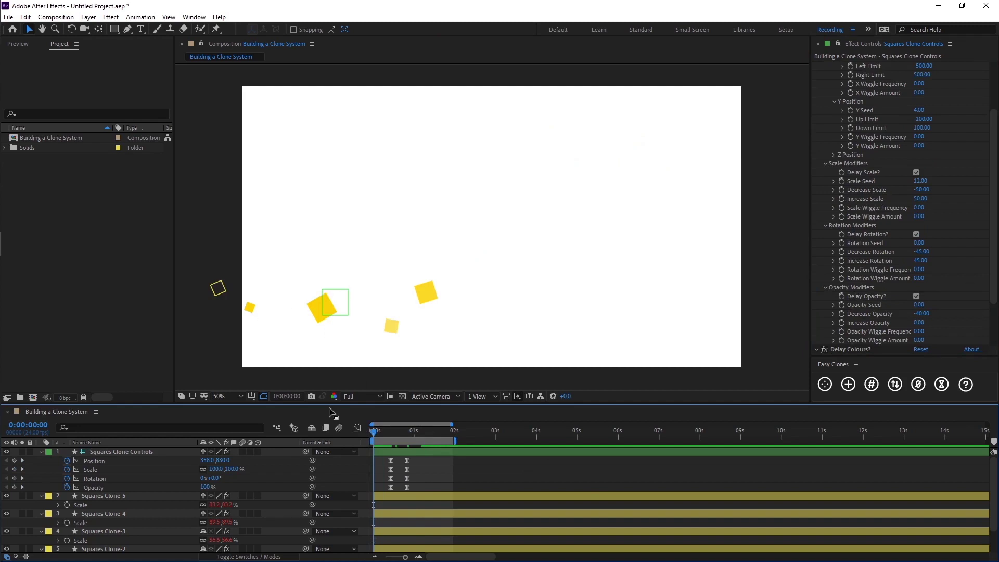
{"action": "left_click", "coordinate": [136, 495]}
{"action": "scroll", "coordinate": [130, 531], "scroll_direction": "down", "scroll_amount": 1}
{"action": "left_click", "coordinate": [120, 539], "text": "shift"}
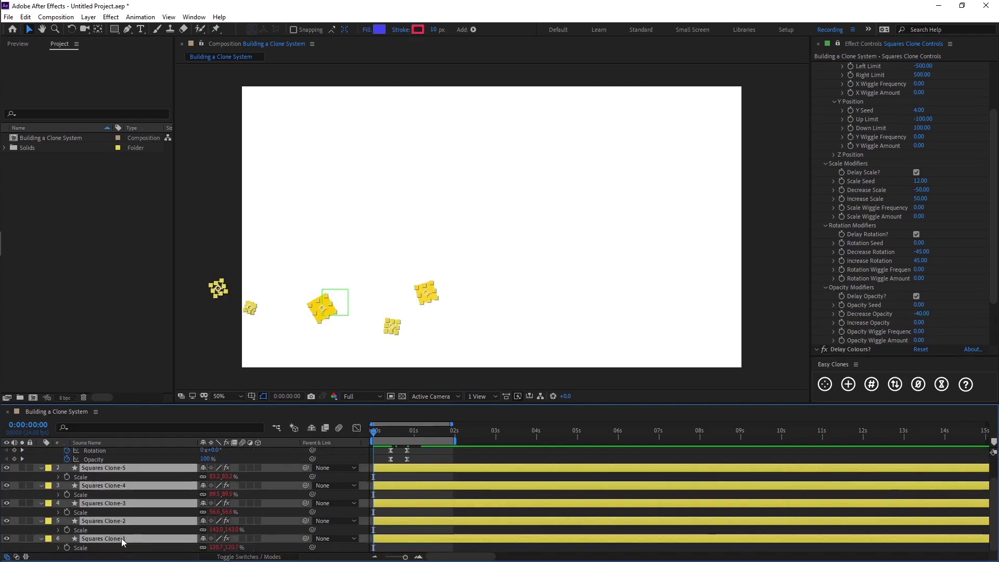
{"action": "key", "text": "t"}
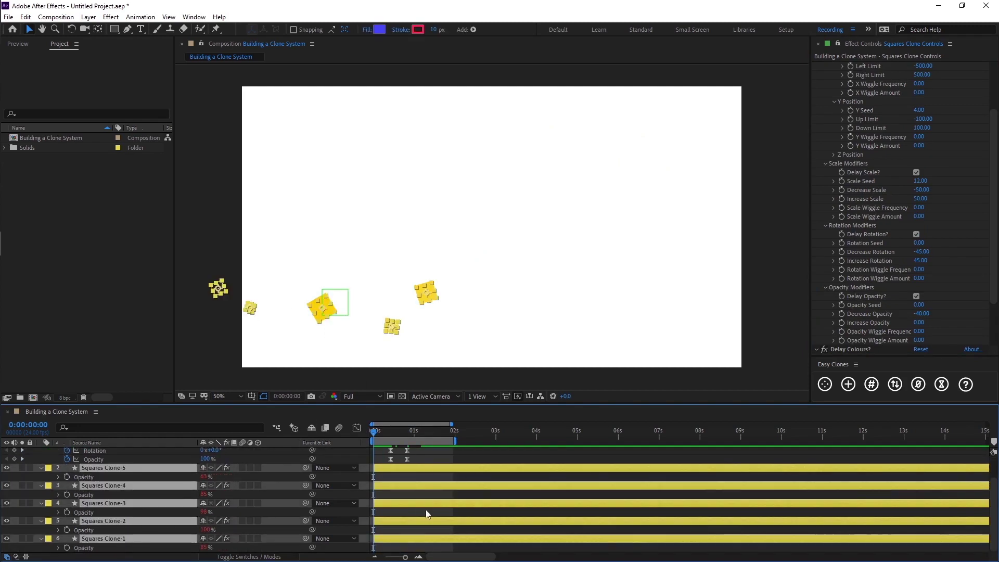
{"action": "left_click", "coordinate": [407, 496]}
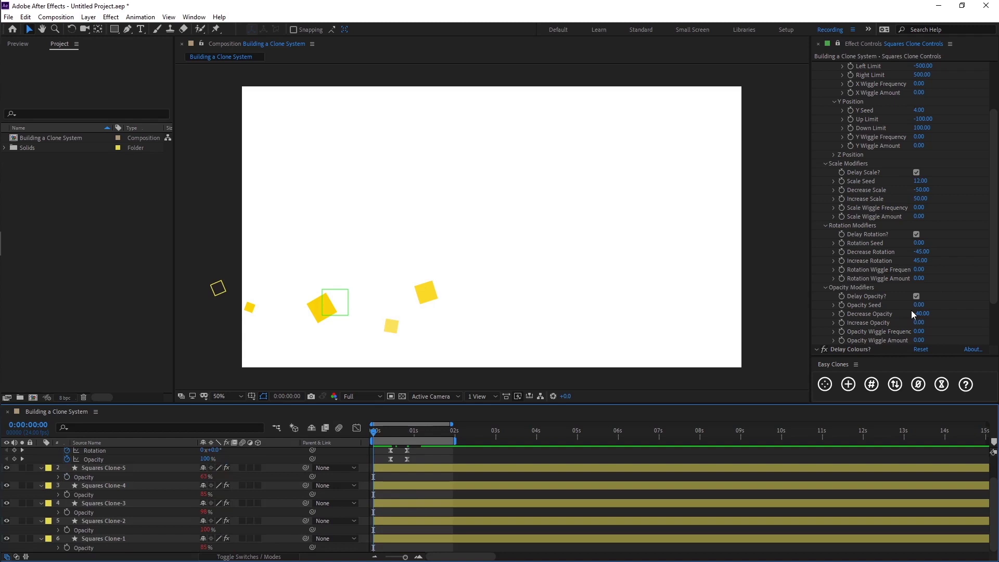
{"action": "scroll", "coordinate": [874, 195], "scroll_direction": "up", "scroll_amount": 4}
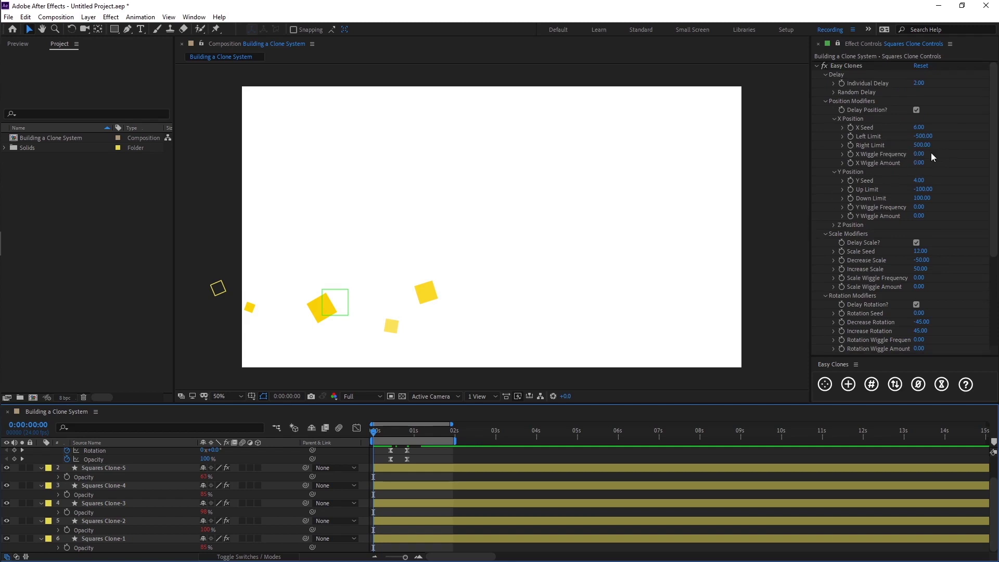
Set X Wiggle Frequency to 1 and X Wiggle Amount to 50
{"action": "left_click", "coordinate": [919, 154]}
{"action": "type", "text": "1"}
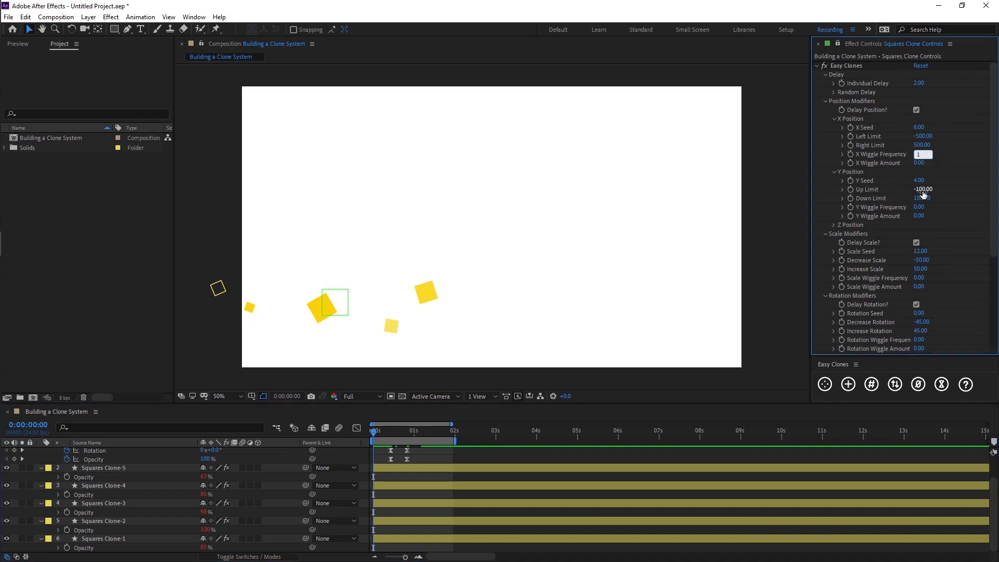
{"action": "left_click", "coordinate": [921, 164]}
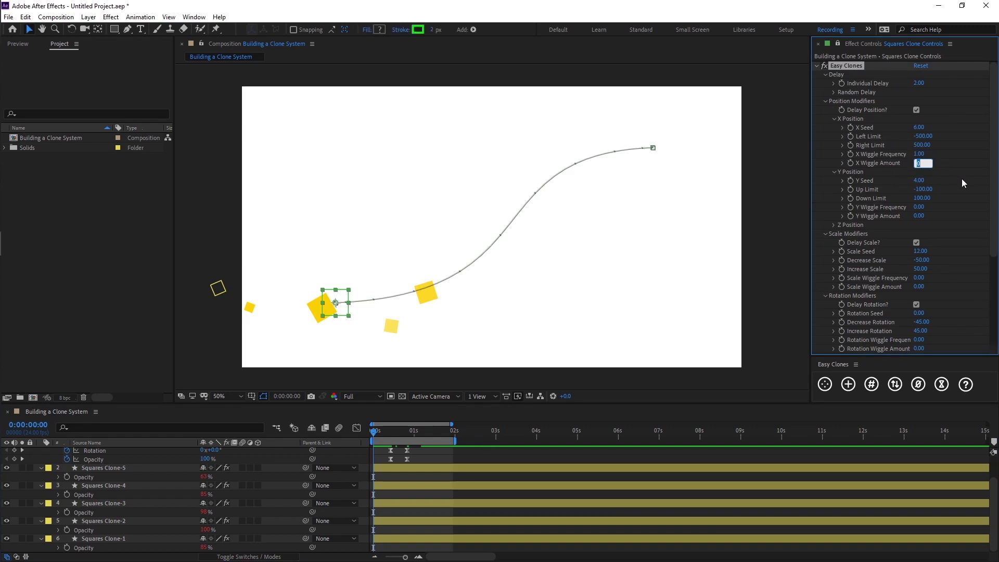
{"action": "type", "text": "5"}
{"action": "key", "text": "Return"}
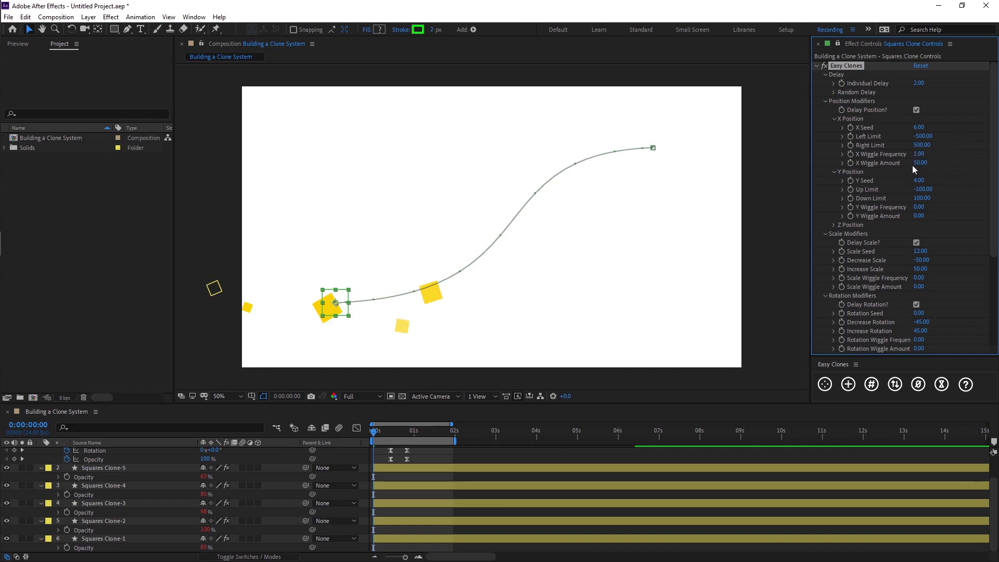
Shift the controller layer's keyframes so they start at 1 second
{"action": "left_click", "coordinate": [378, 450]}
{"action": "scroll", "coordinate": [378, 451], "scroll_direction": "up", "scroll_amount": 2}
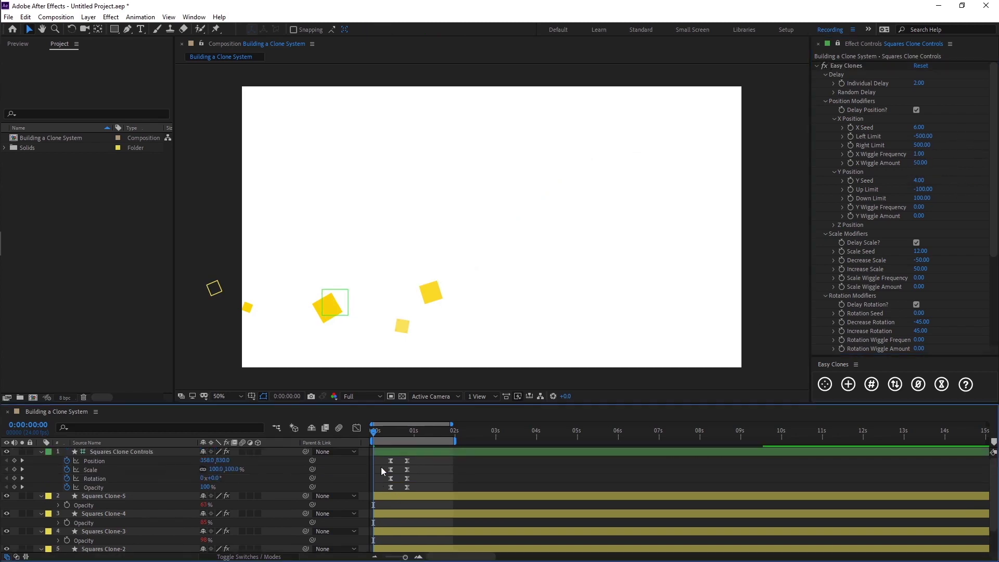
{"action": "left_click_drag", "start_coordinate": [381, 467], "coordinate": [413, 499]}
{"action": "left_click", "coordinate": [413, 433]}
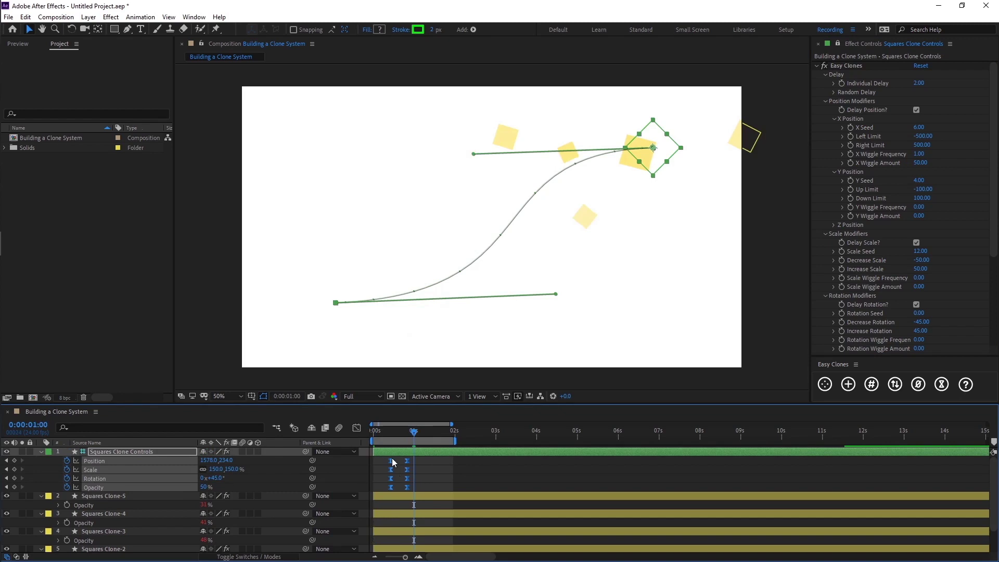
{"action": "left_click_drag", "start_coordinate": [392, 460], "coordinate": [363, 449]}
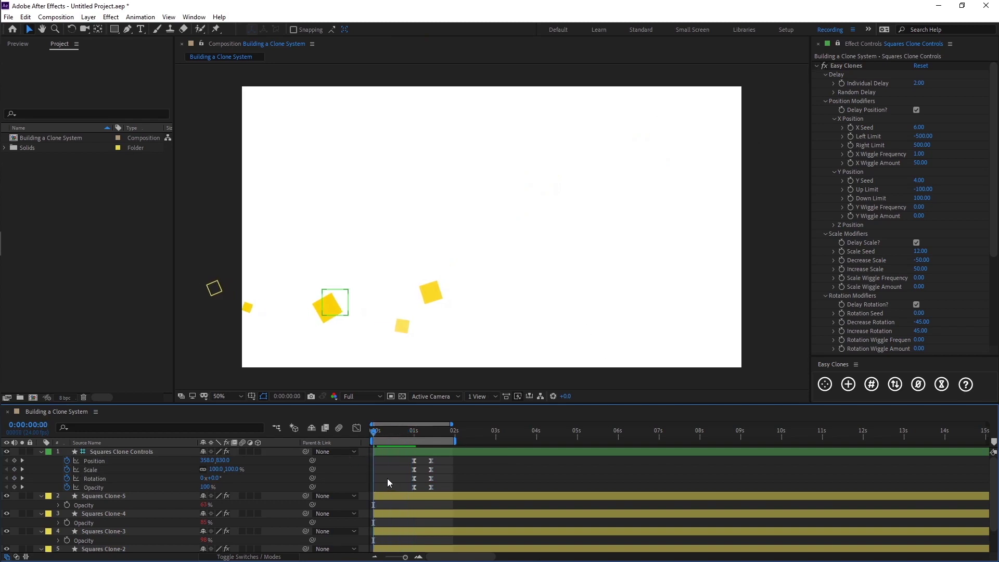
{"action": "left_click_drag", "start_coordinate": [374, 433], "coordinate": [407, 416]}
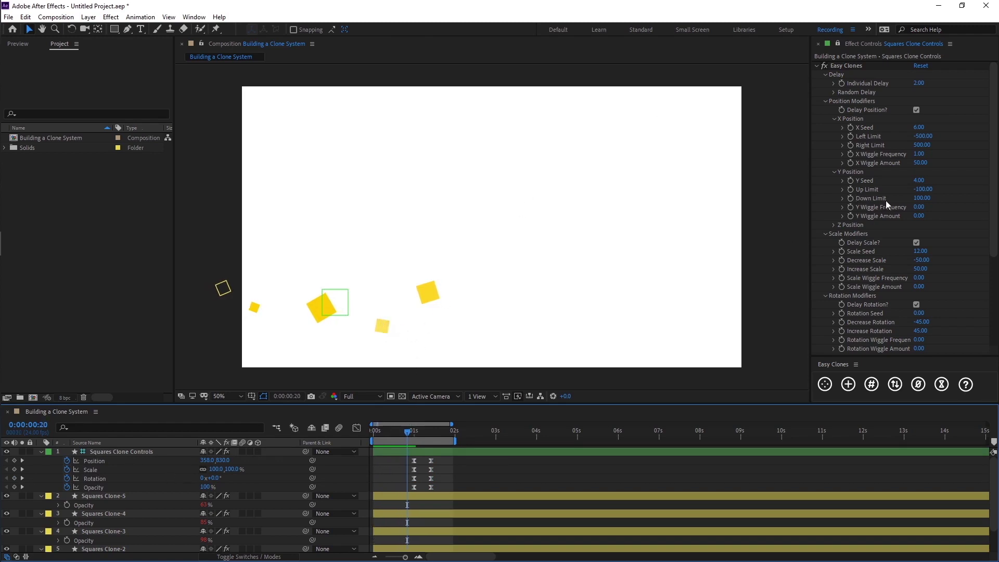
{"action": "key", "text": "Return"}
{"action": "left_click_drag", "start_coordinate": [411, 426], "coordinate": [373, 450]}
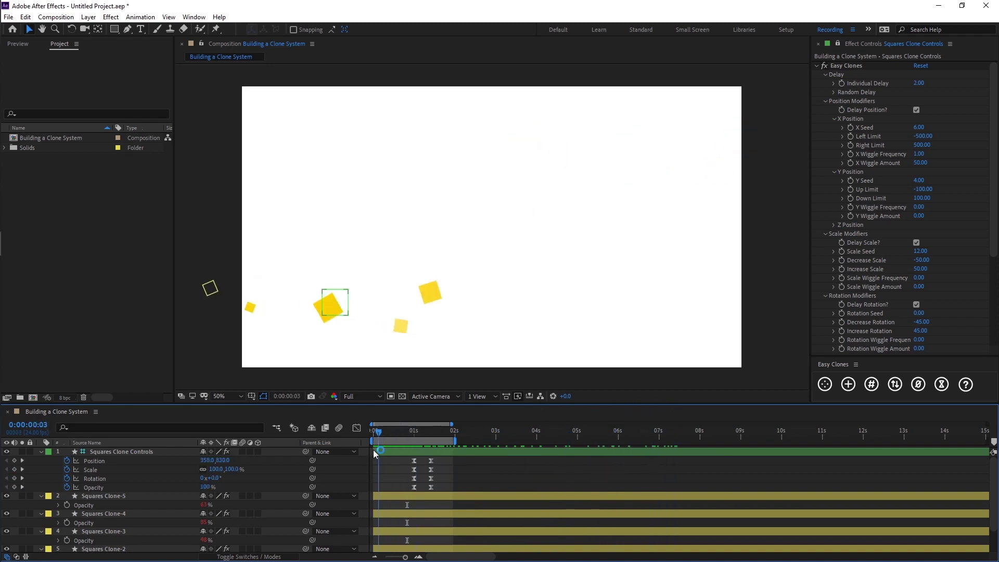
{"action": "left_click", "coordinate": [918, 206]}
Set Y Wiggle and Scale Wiggle to Frequency 1 and Amount 50
{"action": "type", "text": "1"}
{"action": "key", "text": "Tab"}
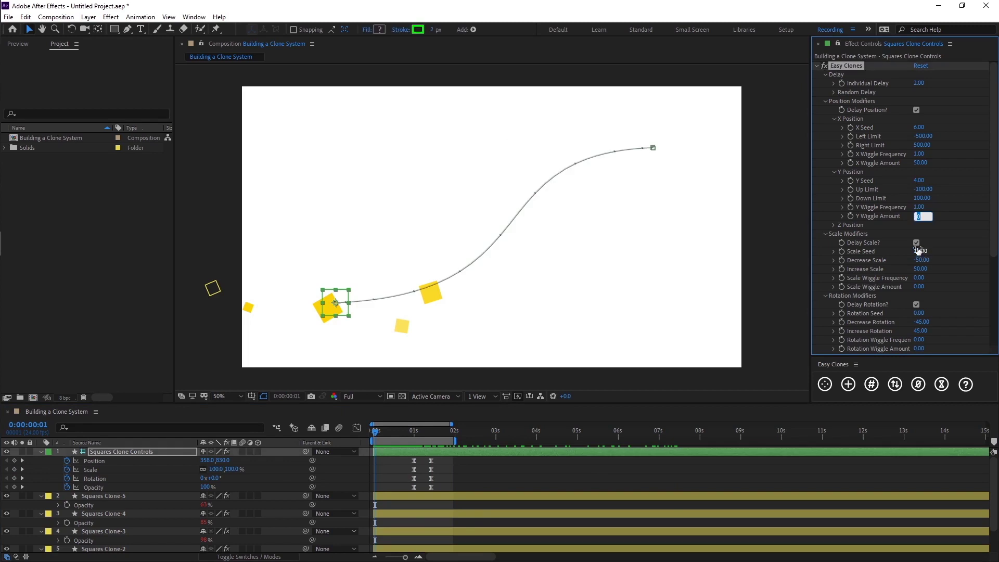
{"action": "type", "text": "50"}
{"action": "key", "text": "Return"}
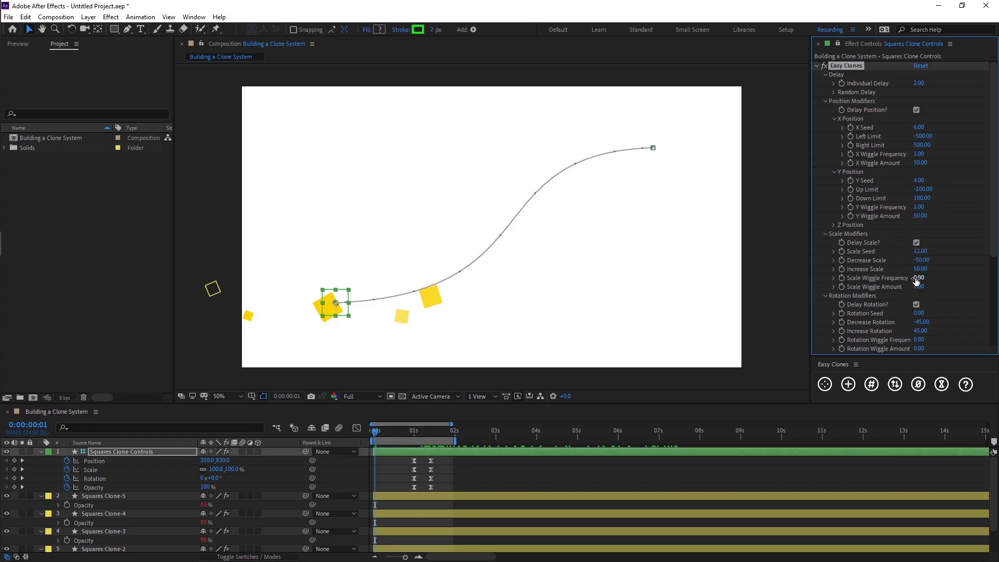
{"action": "left_click", "coordinate": [919, 278]}
{"action": "type", "text": "1"}
{"action": "key", "text": "Tab"}
{"action": "type", "text": "50"}
{"action": "key", "text": "Return"}
Set Rotation Wiggle Frequency to 1 with Amount 50
{"action": "scroll", "coordinate": [968, 278], "scroll_direction": "down", "scroll_amount": 3}
{"action": "left_click", "coordinate": [918, 293]}
{"action": "type", "text": "1"}
{"action": "key", "text": "Tab"}
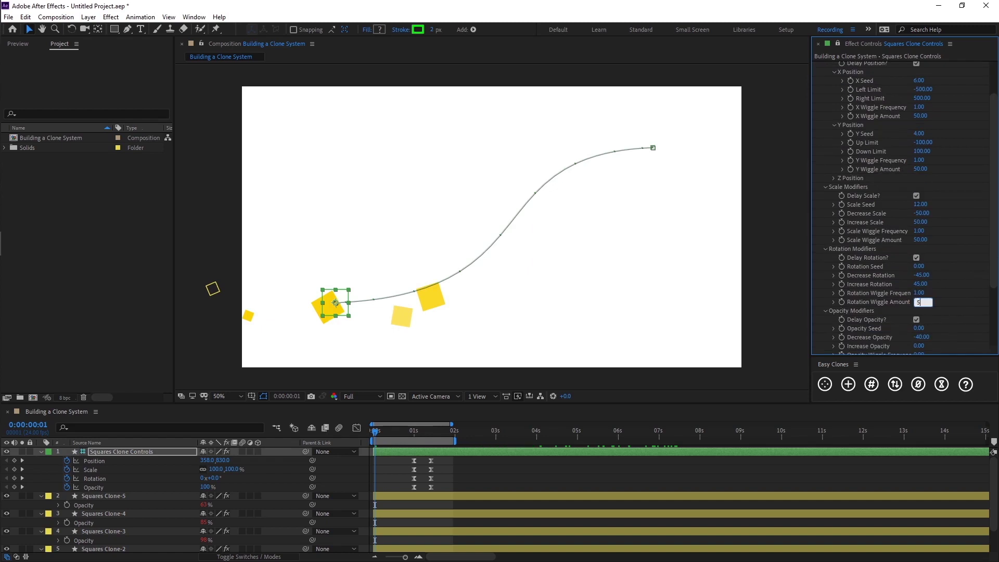
{"action": "key", "text": "Return"}
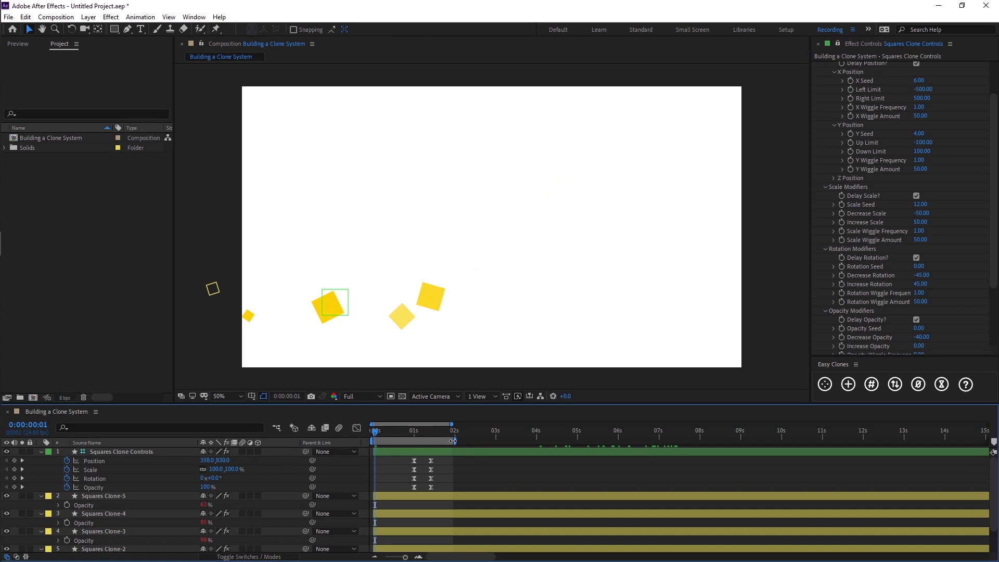
End the work area at 3 seconds and preview the wiggling clones
{"action": "left_click_drag", "start_coordinate": [460, 444], "coordinate": [495, 445]}
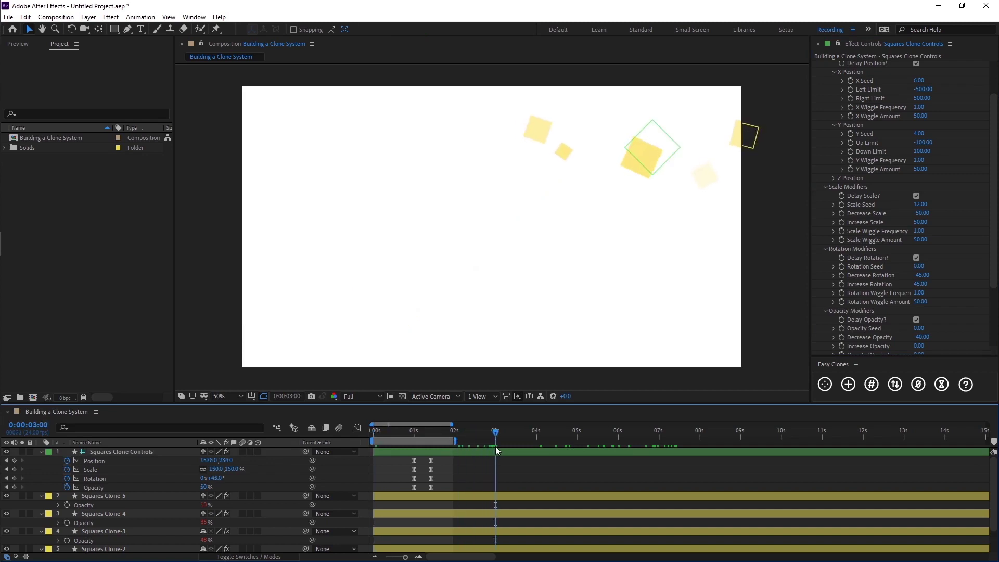
{"action": "key", "text": "n"}
{"action": "key", "text": "space"}
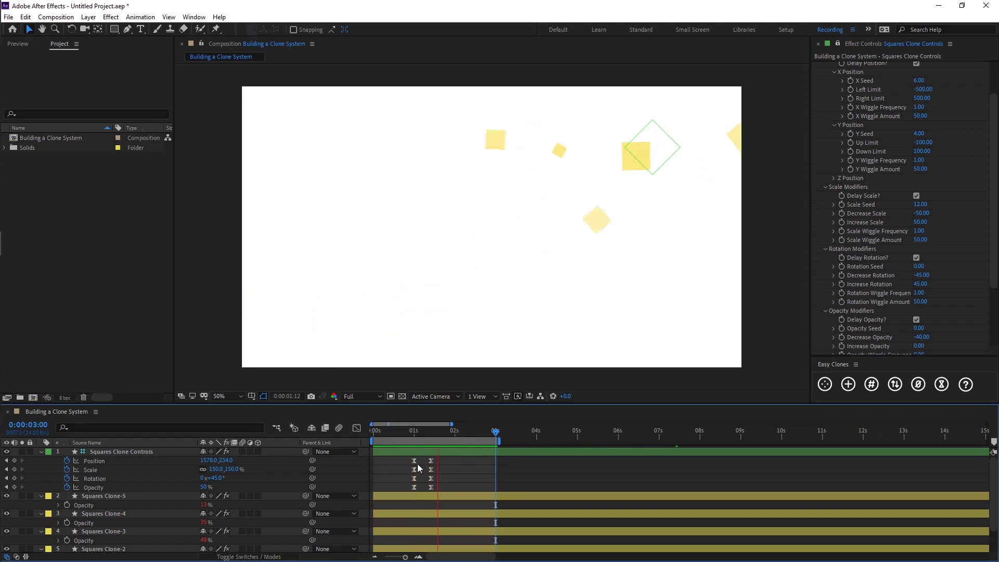
{"action": "left_click_drag", "start_coordinate": [398, 460], "coordinate": [438, 494]}
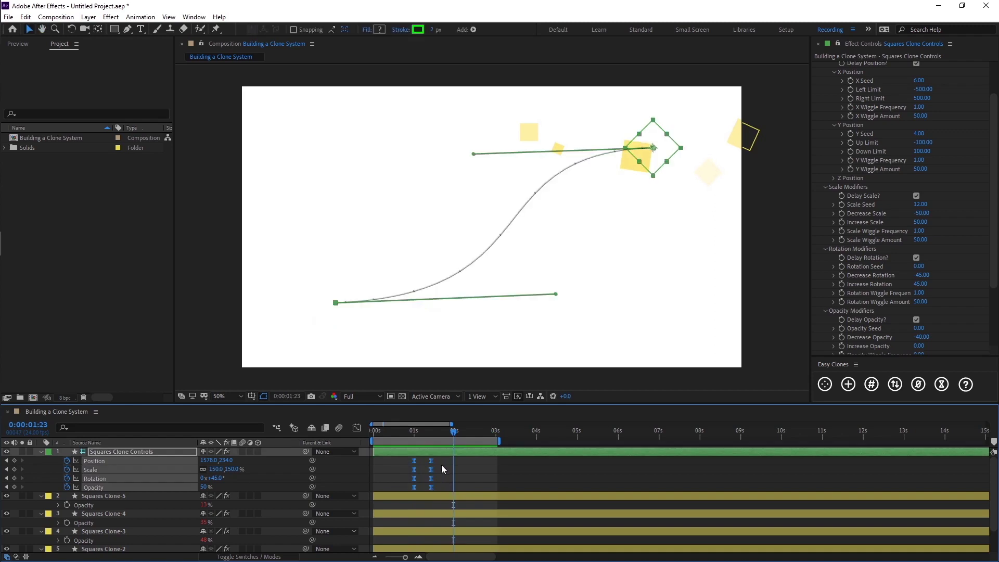
{"action": "left_click", "coordinate": [441, 464]}
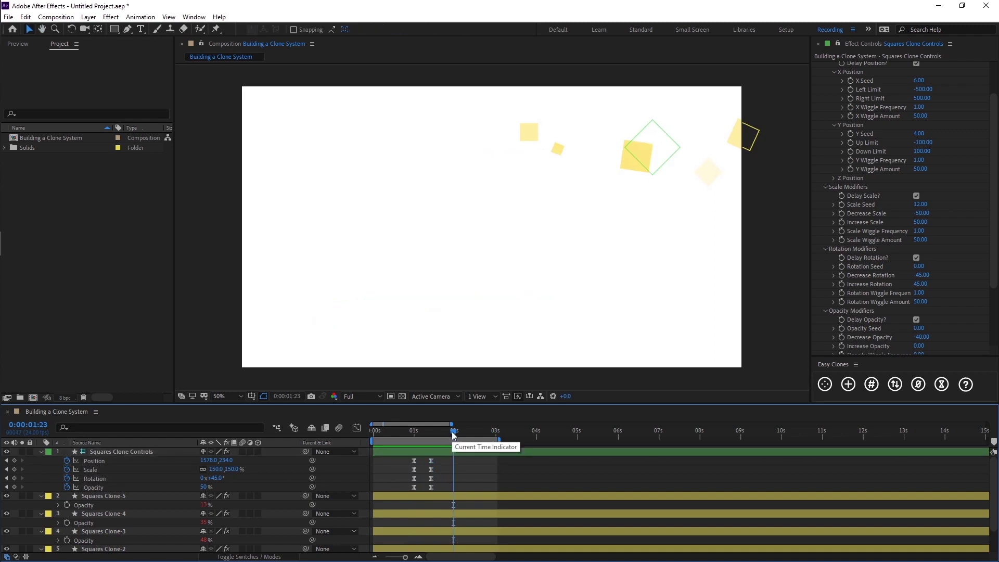
{"action": "mouse_move", "coordinate": [451, 430]}
{"action": "left_mouse_down"}
{"action": "mouse_move", "coordinate": [382, 438]}
{"action": "mouse_move", "coordinate": [382, 430]}
{"action": "mouse_move", "coordinate": [457, 435]}
{"action": "left_mouse_up"}
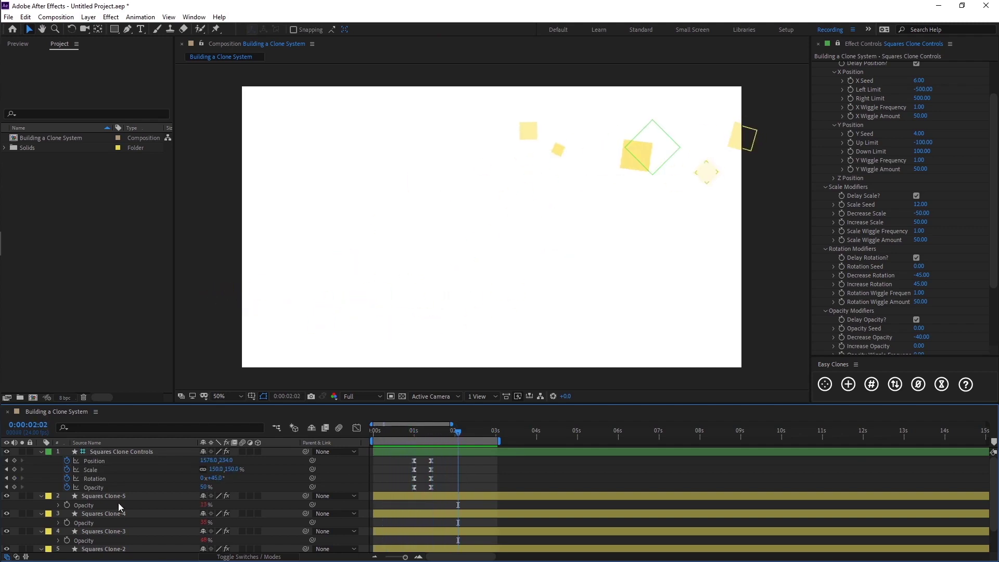
Duplicate Squares Clone-5 with Ctrl+D to add Squares Clone-6 and Clone-7
{"action": "left_click", "coordinate": [124, 501]}
{"action": "left_click", "coordinate": [462, 485]}
{"action": "mouse_move", "coordinate": [449, 465]}
{"action": "left_mouse_down"}
{"action": "mouse_move", "coordinate": [404, 493]}
{"action": "mouse_move", "coordinate": [395, 473]}
{"action": "left_mouse_up"}
{"action": "left_click", "coordinate": [395, 474]}
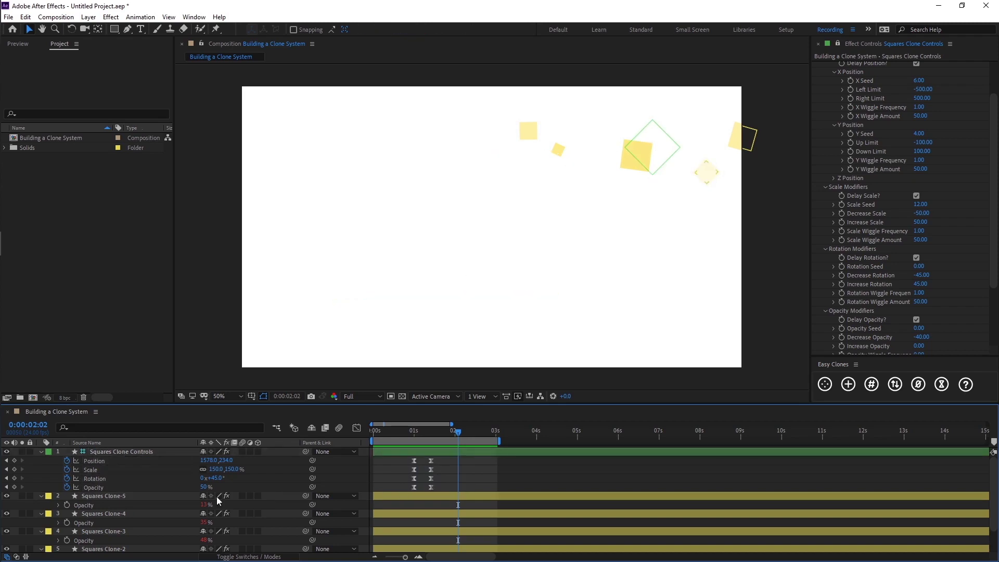
{"action": "left_click", "coordinate": [132, 499]}
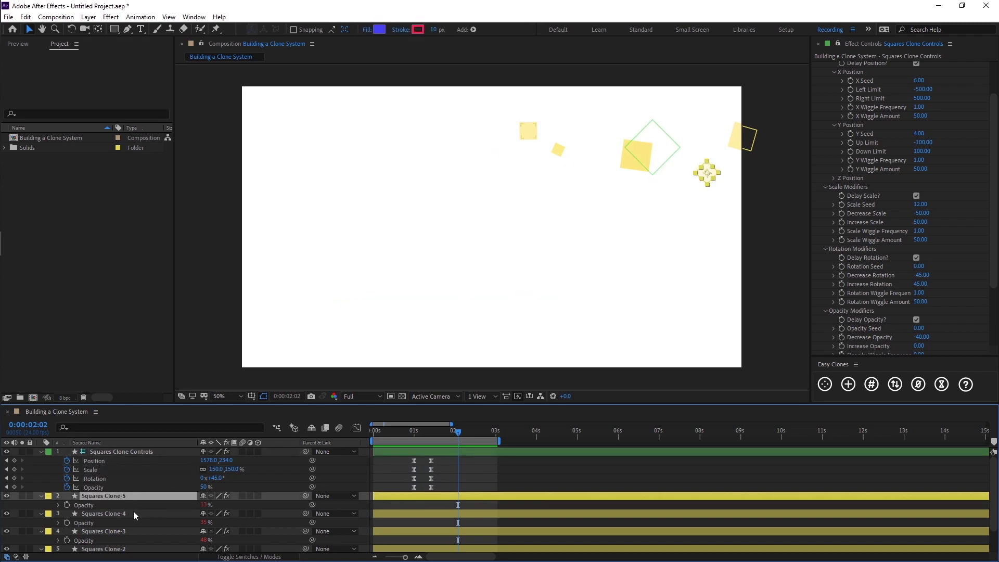
{"action": "key", "text": "ctrl+d"}
{"action": "key", "text": "ctrl+d"}
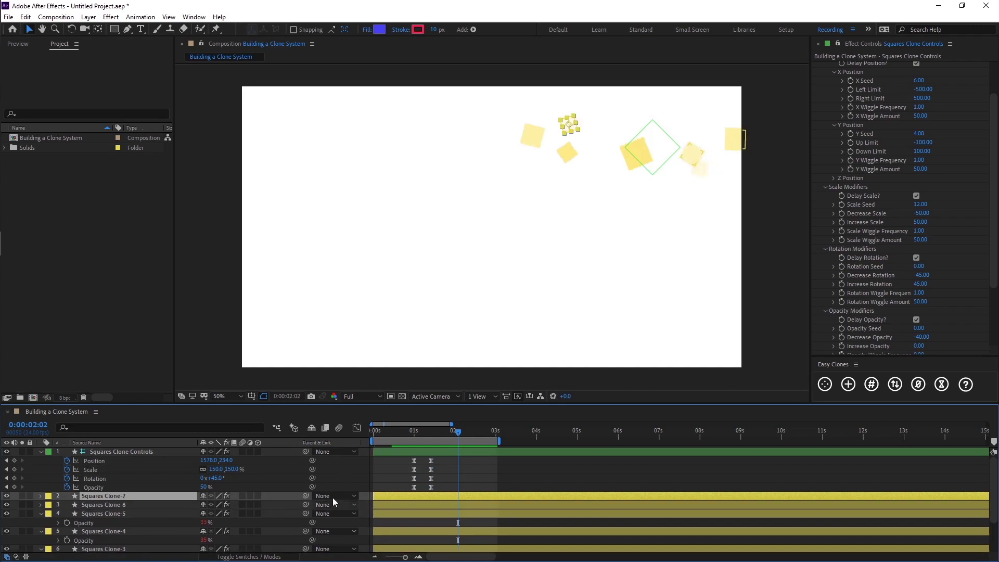
{"action": "left_click", "coordinate": [404, 467]}
{"action": "left_click_drag", "start_coordinate": [389, 431], "coordinate": [461, 431]}
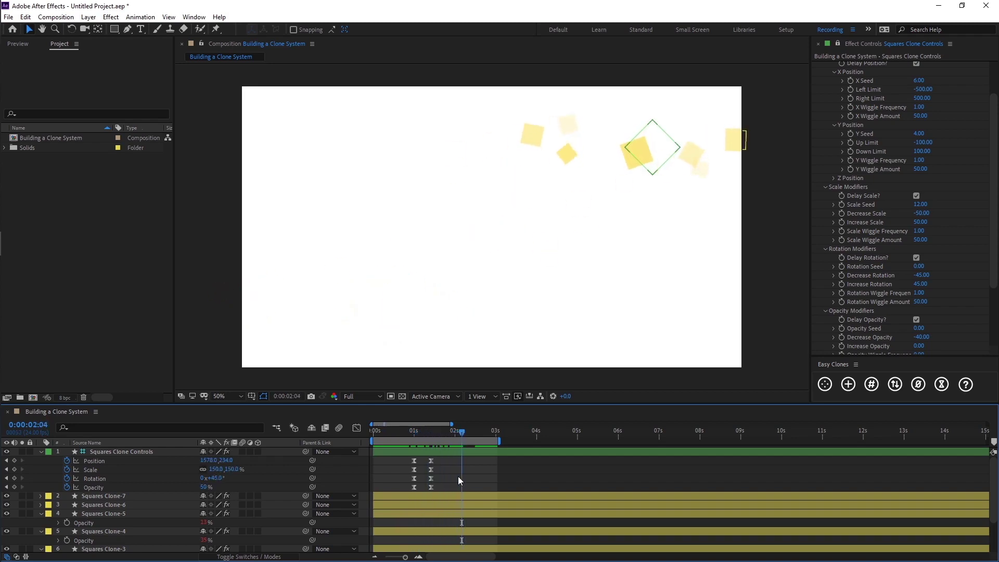
Collapse the Delay, Position, Scale, Rotation and Opacity Modifiers groups in Easy Clones
{"action": "left_click", "coordinate": [142, 452]}
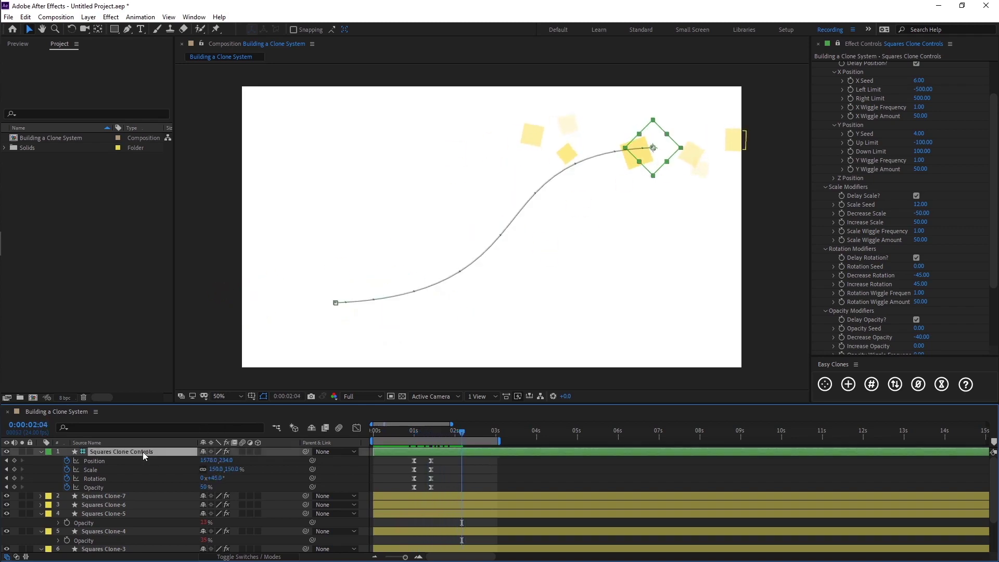
{"action": "scroll", "coordinate": [911, 165], "scroll_direction": "up", "scroll_amount": 3}
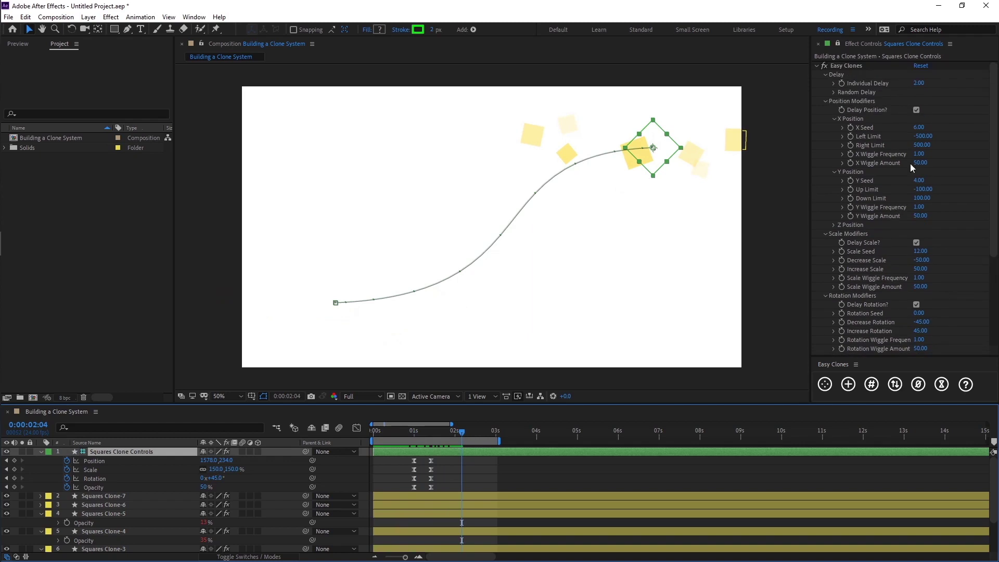
{"action": "left_click", "coordinate": [825, 75]}
{"action": "left_click", "coordinate": [825, 84]}
{"action": "left_click", "coordinate": [825, 92]}
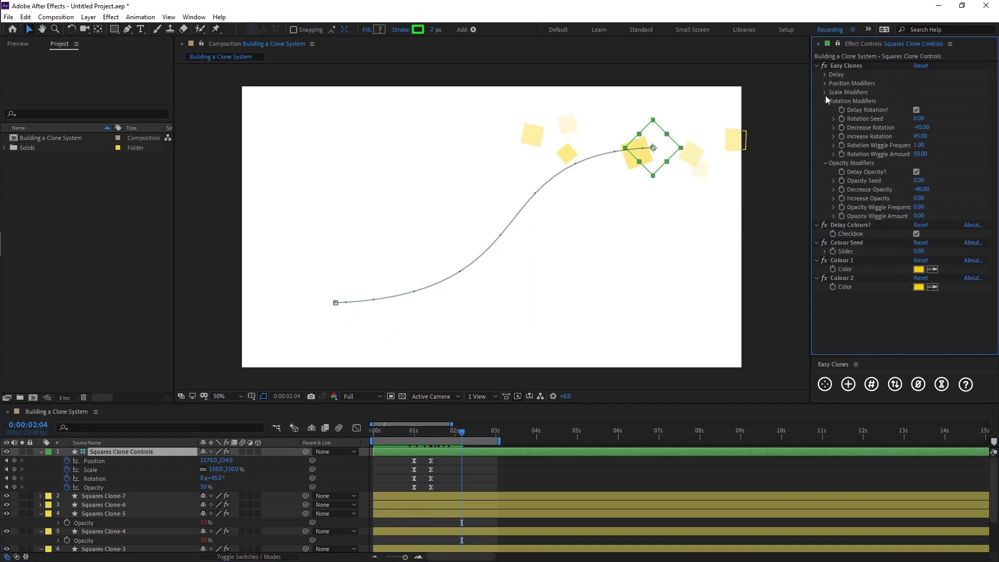
{"action": "left_click", "coordinate": [824, 100]}
{"action": "left_click", "coordinate": [824, 110]}
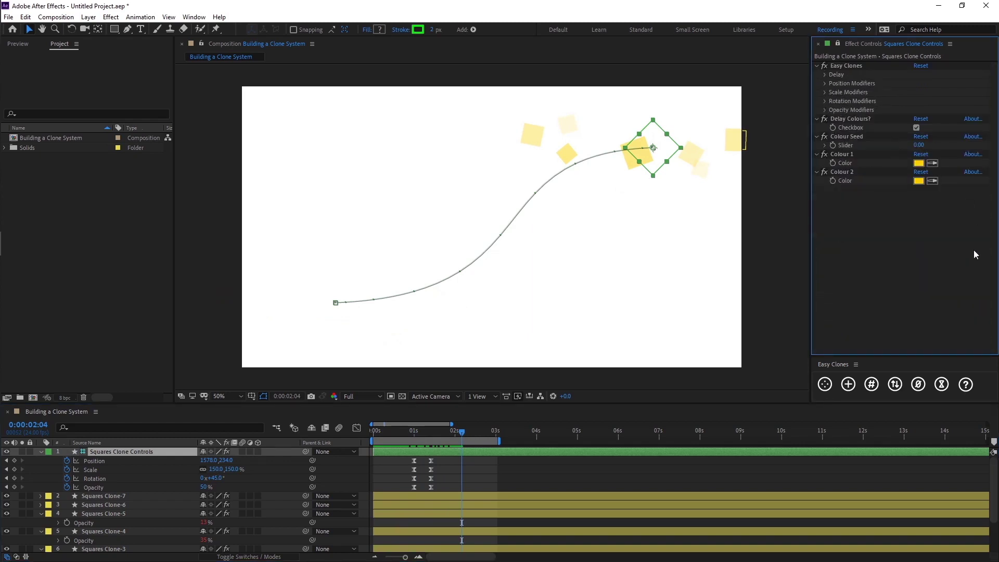
Set Colour 2 to blue and check the recoloured squares
{"action": "left_click", "coordinate": [923, 182]}
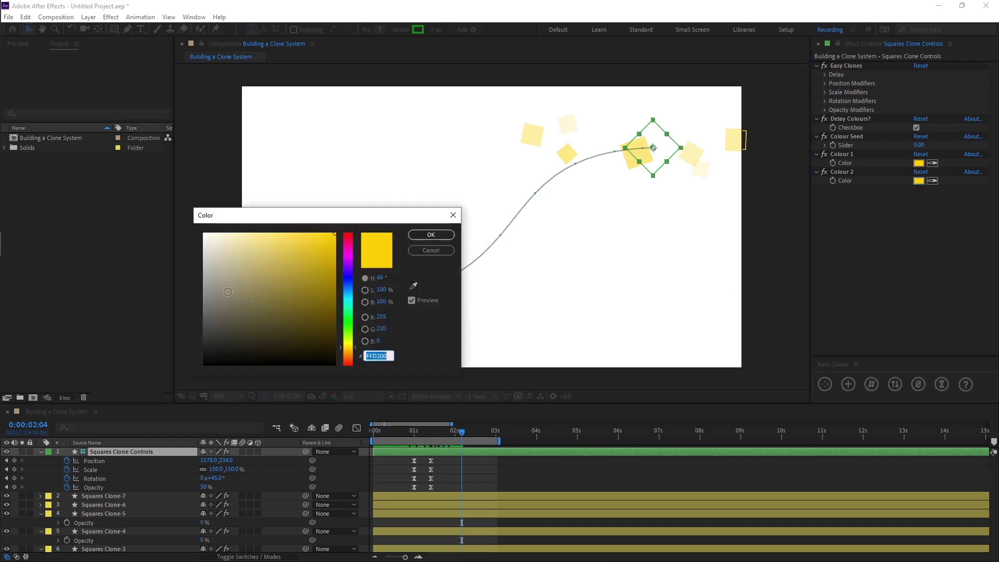
{"action": "left_click", "coordinate": [348, 276]}
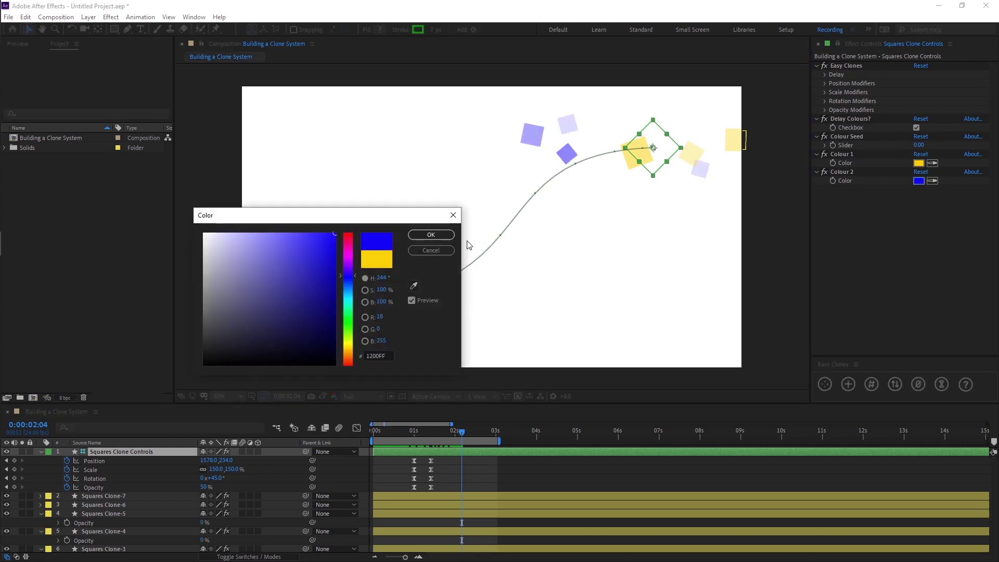
{"action": "left_click", "coordinate": [450, 235]}
{"action": "left_click", "coordinate": [495, 491]}
{"action": "mouse_move", "coordinate": [461, 432]}
{"action": "left_mouse_down"}
{"action": "mouse_move", "coordinate": [380, 432]}
{"action": "mouse_move", "coordinate": [397, 424]}
{"action": "mouse_move", "coordinate": [452, 438]}
{"action": "mouse_move", "coordinate": [426, 441]}
{"action": "mouse_move", "coordinate": [451, 440]}
{"action": "left_mouse_up"}
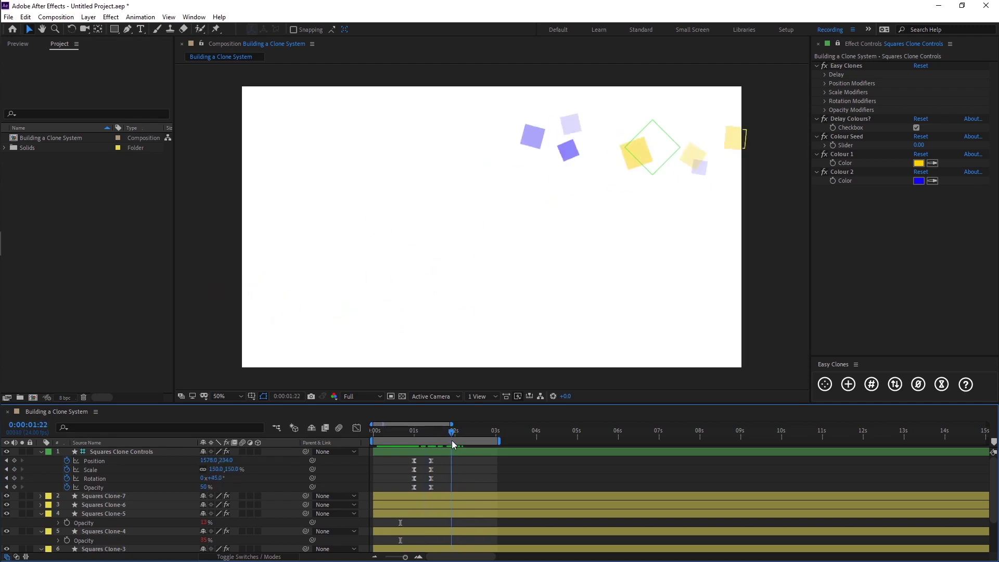
Set the Colour Seed to 2.00 and scrub back to compare
{"action": "left_click", "coordinate": [918, 145]}
{"action": "type", "text": "2"}
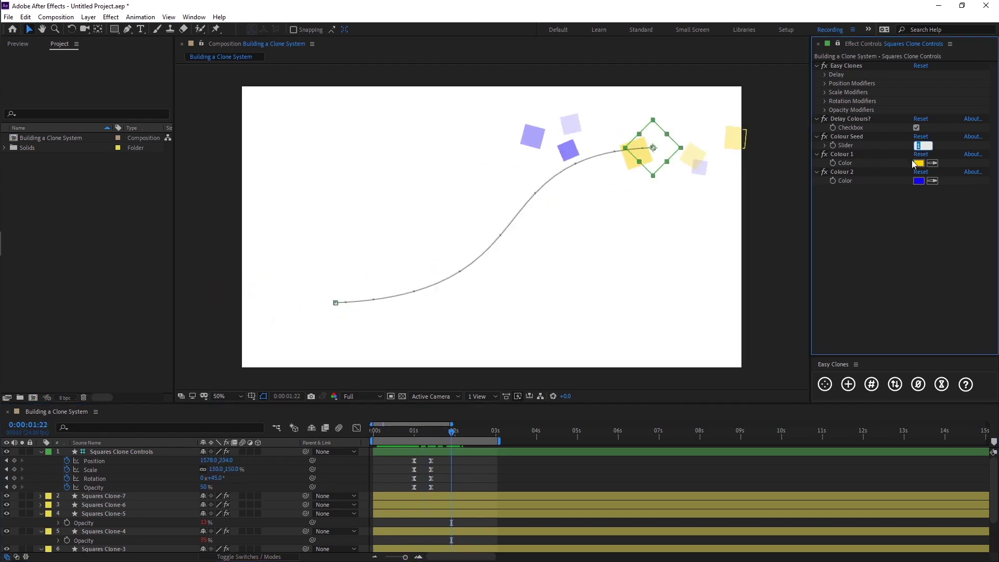
{"action": "key", "text": "Return"}
{"action": "key", "text": "Up"}
{"action": "key", "text": "Down"}
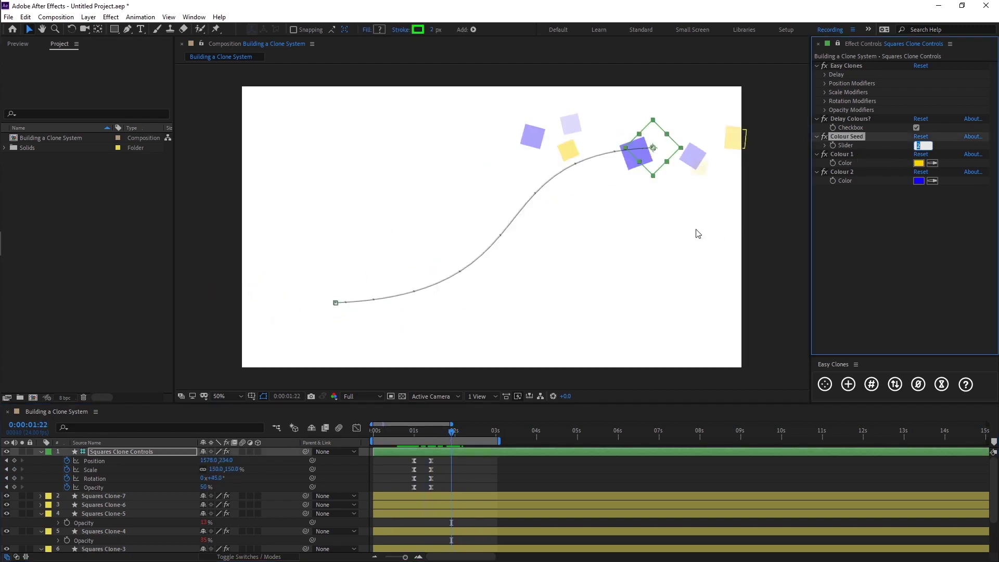
{"action": "key", "text": "Down"}
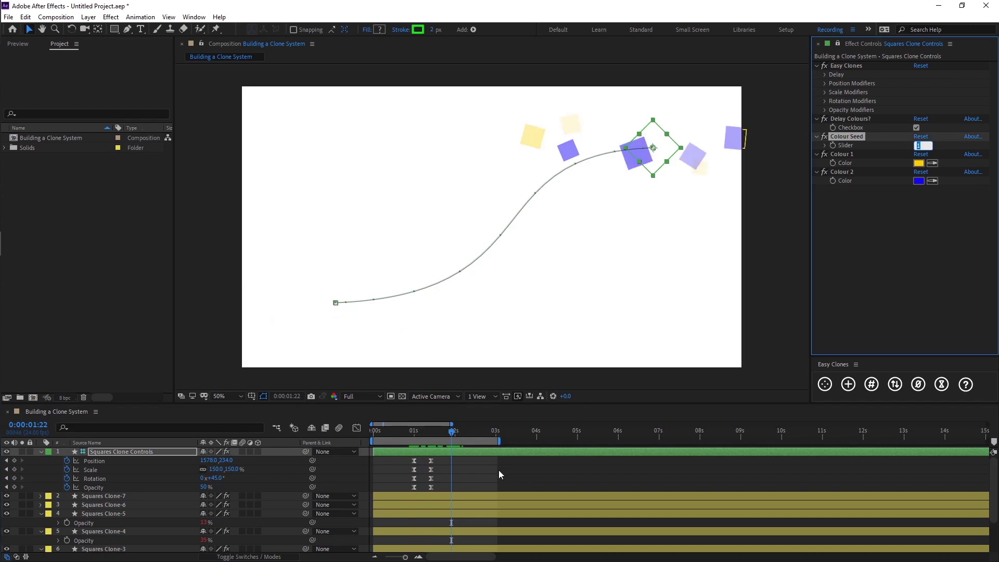
{"action": "left_click", "coordinate": [509, 461]}
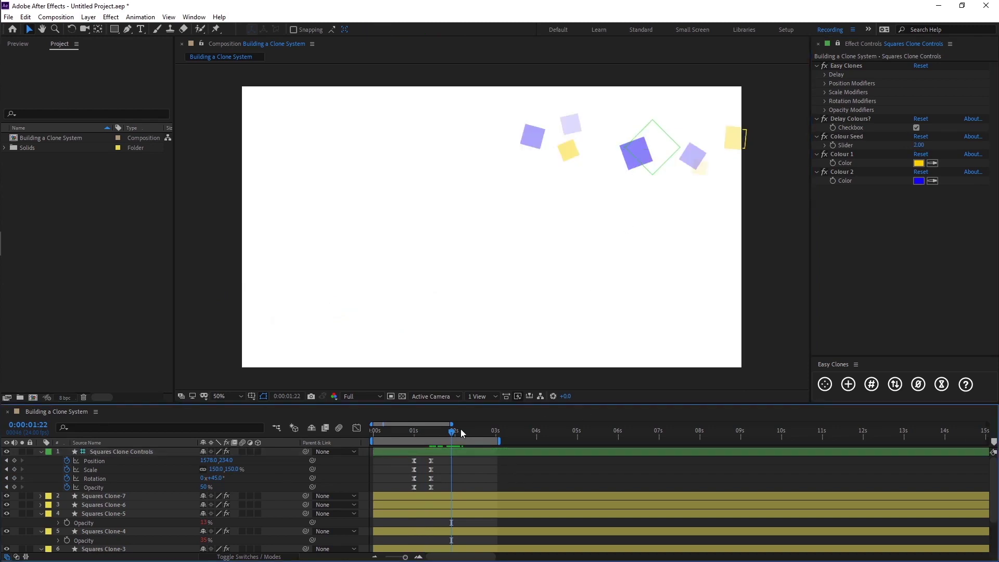
{"action": "left_click_drag", "start_coordinate": [460, 429], "coordinate": [409, 430]}
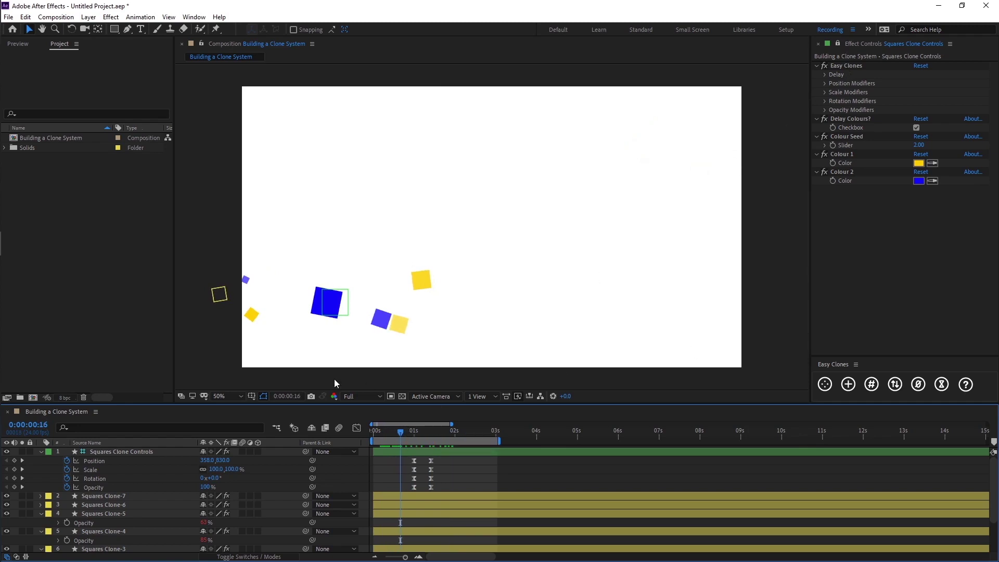
Advance the playhead a few frames and select the small yellow square, Squares Clone-3
{"action": "left_click_drag", "start_coordinate": [395, 425], "coordinate": [406, 430]}
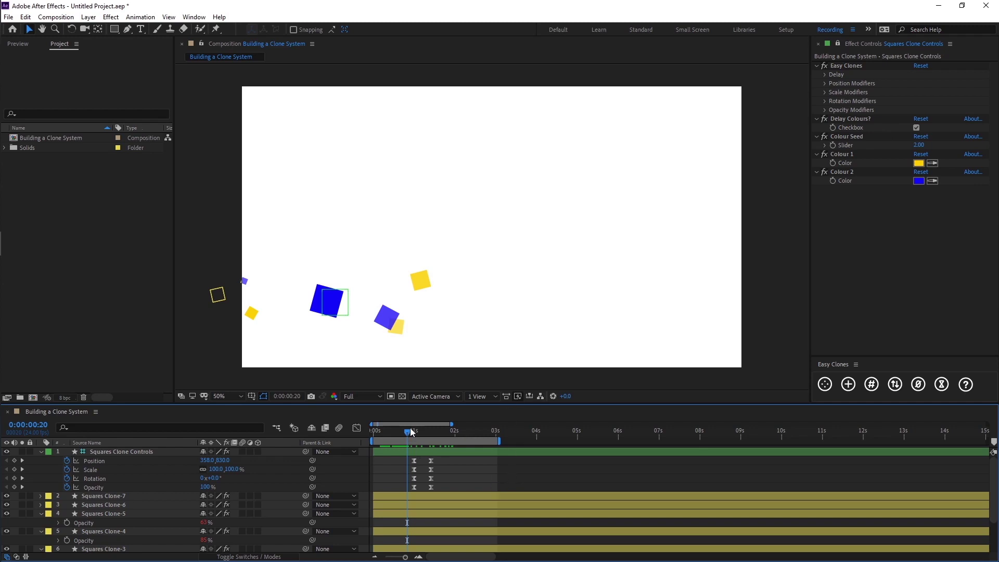
{"action": "left_click_drag", "start_coordinate": [408, 431], "coordinate": [449, 439]}
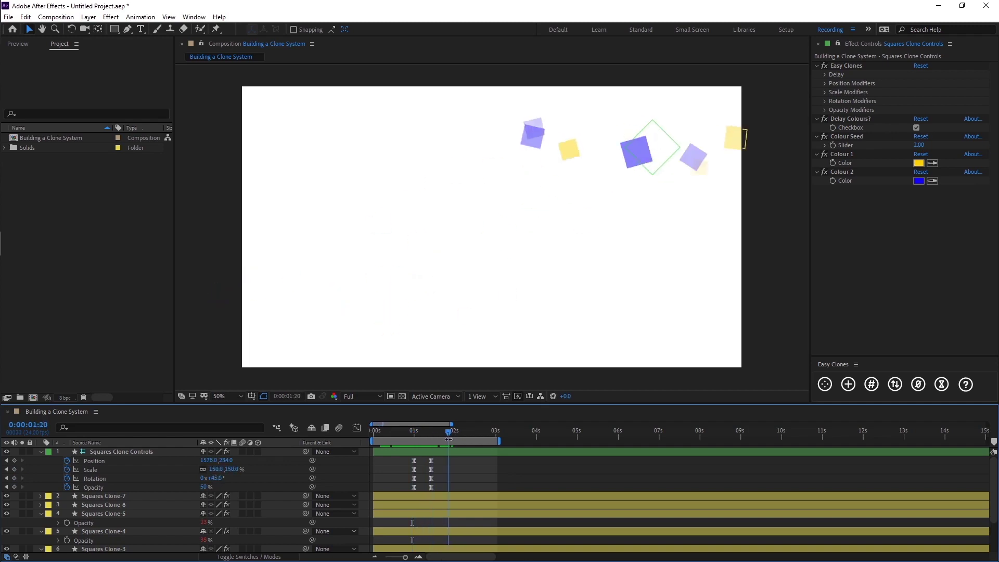
{"action": "left_click", "coordinate": [573, 154]}
{"action": "scroll", "coordinate": [245, 494], "scroll_direction": "down", "scroll_amount": 2}
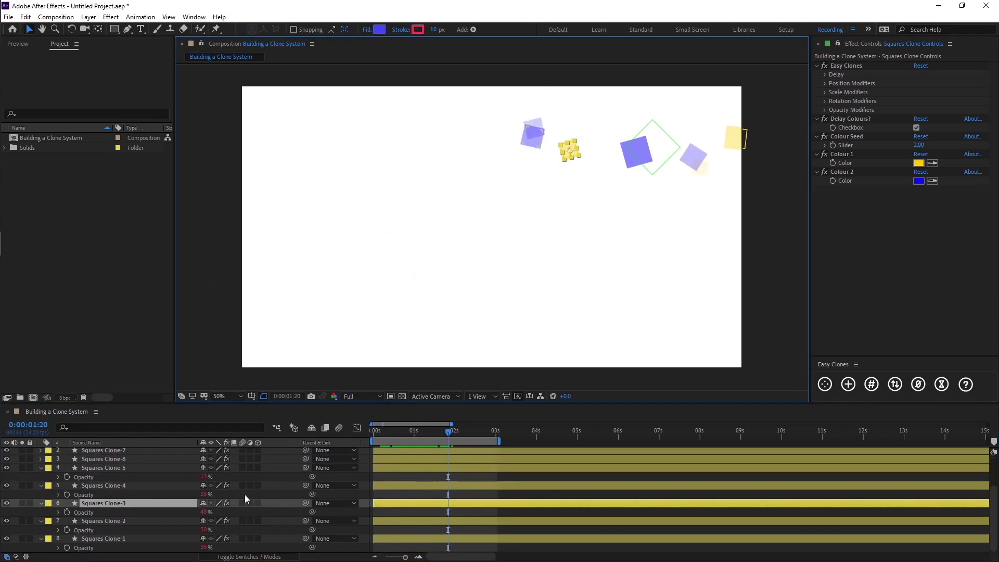
{"action": "left_click", "coordinate": [124, 503]}
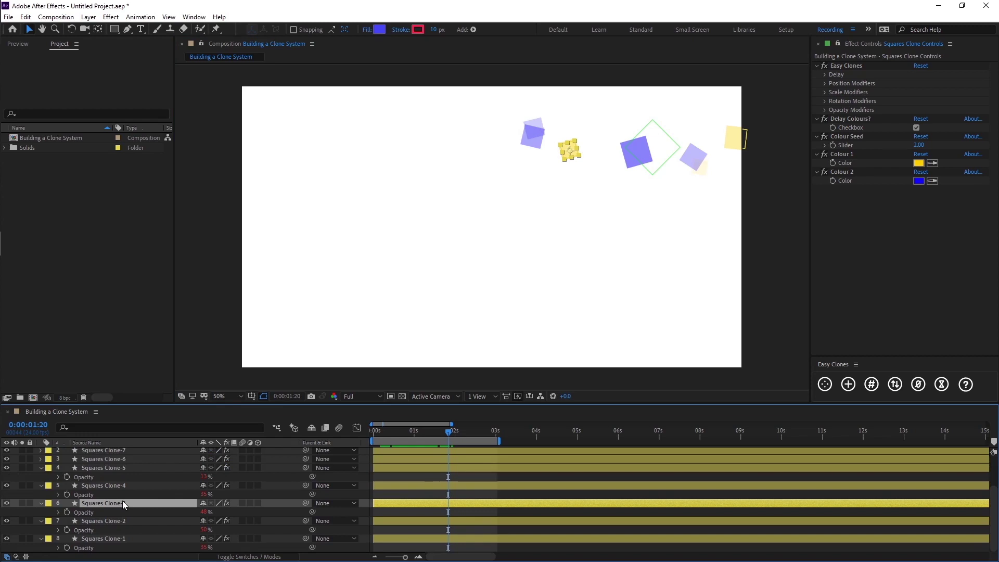
{"action": "scroll", "coordinate": [383, 467], "scroll_direction": "up", "scroll_amount": 2}
{"action": "left_click_drag", "start_coordinate": [417, 433], "coordinate": [497, 448]}
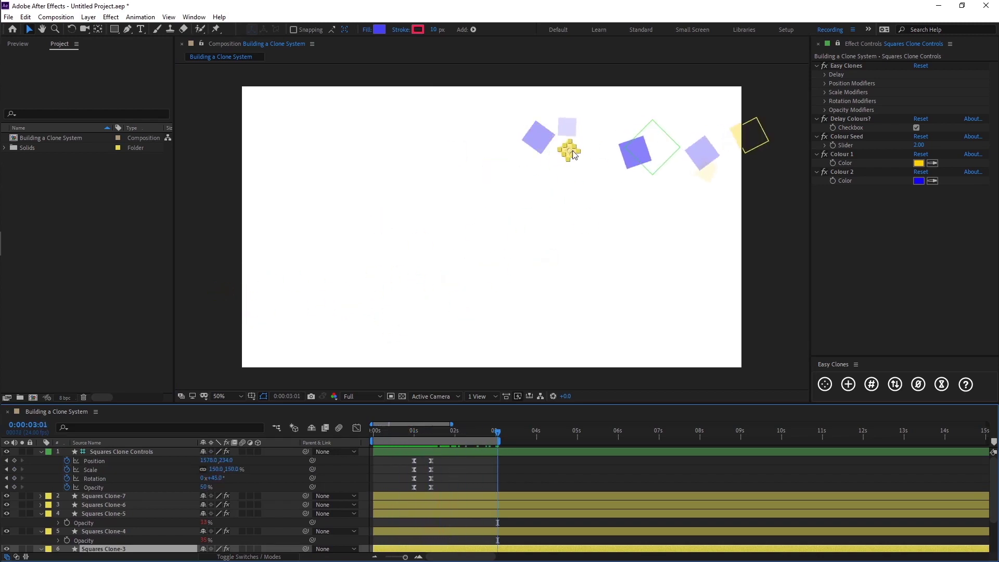
{"action": "scroll", "coordinate": [108, 509], "scroll_direction": "down", "scroll_amount": 2}
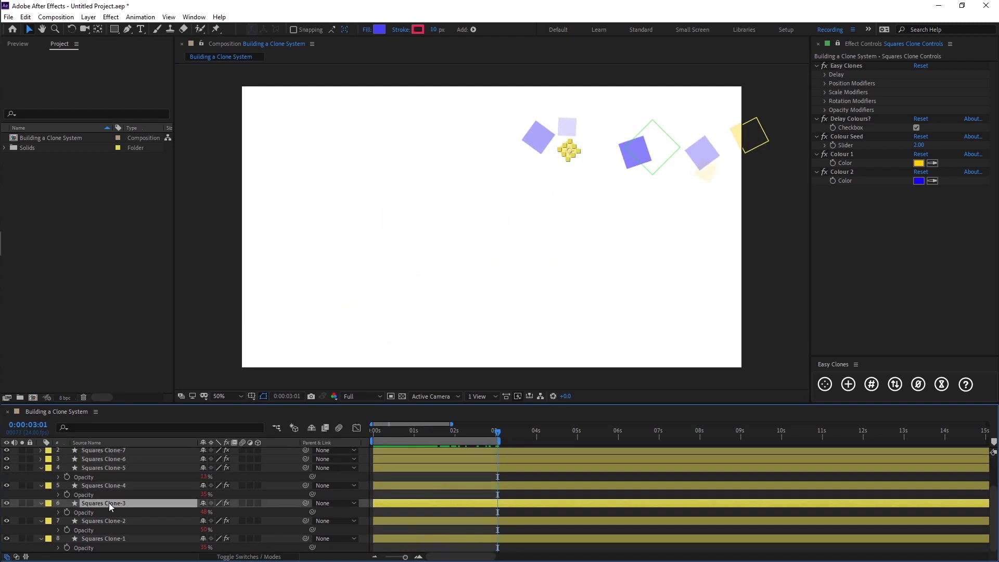
Keyframe Position and Scale, then ten frames later move the square mid-left and scale it to about 850%
{"action": "key", "text": "p"}
{"action": "key", "text": "shift+s"}
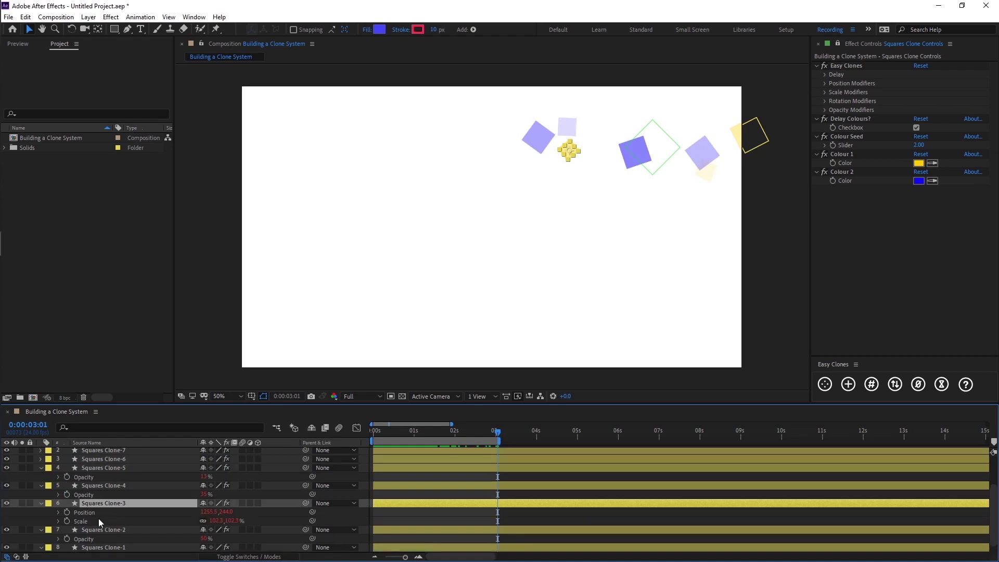
{"action": "left_click", "coordinate": [66, 512]}
{"action": "left_click", "coordinate": [67, 520]}
{"action": "key", "text": "shift+Page_Down"}
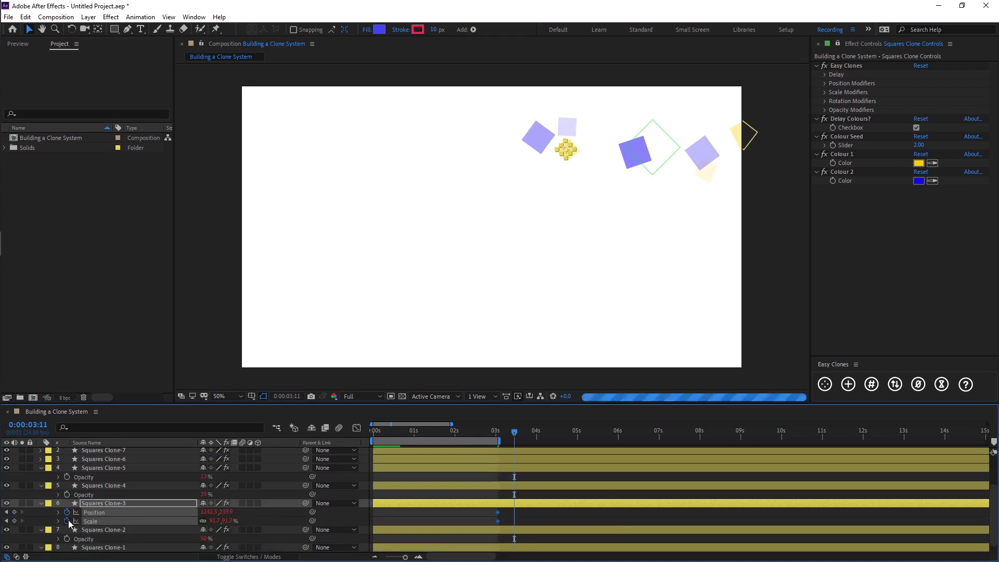
{"action": "mouse_move", "coordinate": [566, 151]}
{"action": "left_mouse_down"}
{"action": "mouse_move", "coordinate": [537, 193]}
{"action": "mouse_move", "coordinate": [447, 245]}
{"action": "left_mouse_up"}
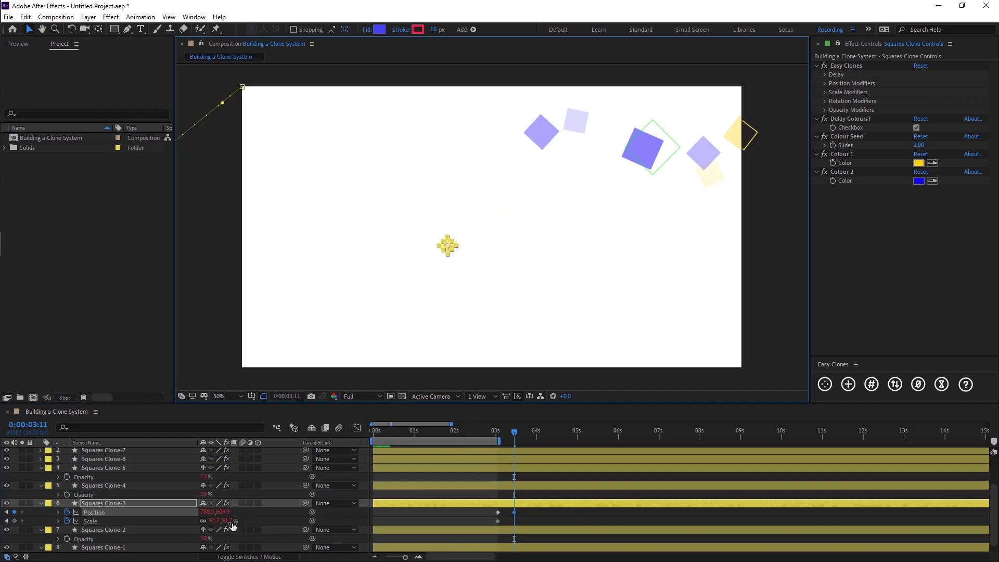
{"action": "mouse_move", "coordinate": [232, 522]}
{"action": "left_mouse_down"}
{"action": "mouse_move", "coordinate": [472, 487]}
{"action": "mouse_move", "coordinate": [554, 516]}
{"action": "left_mouse_up"}
{"action": "left_click", "coordinate": [541, 509]}
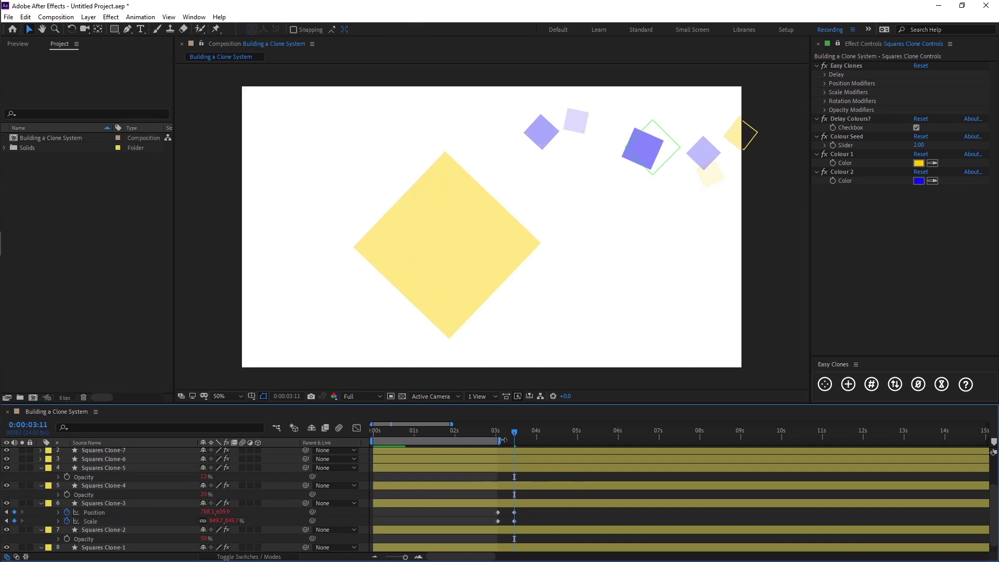
Extend the work area to about 5 seconds and preview the animation
{"action": "left_click_drag", "start_coordinate": [500, 440], "coordinate": [575, 441]}
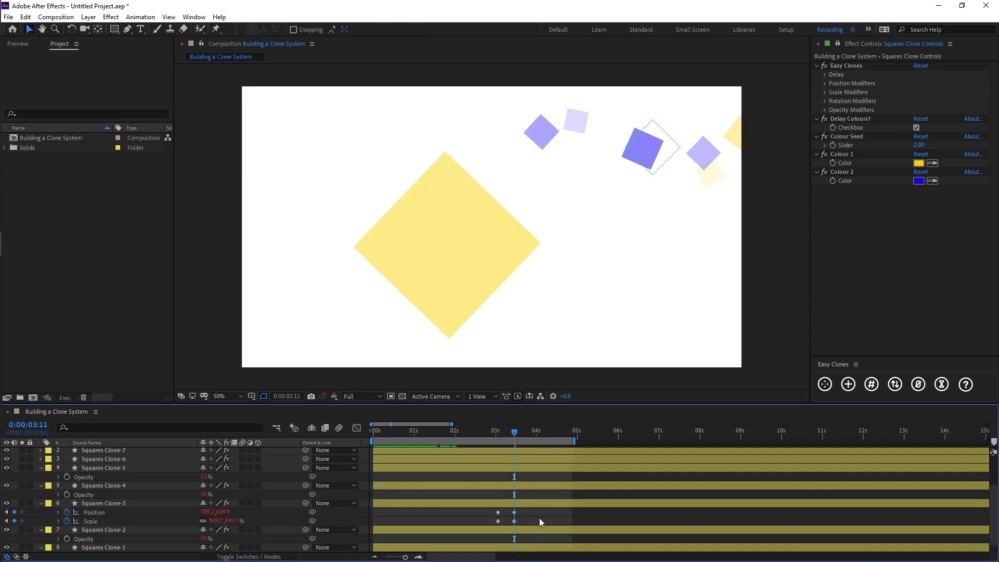
{"action": "key", "text": "space"}
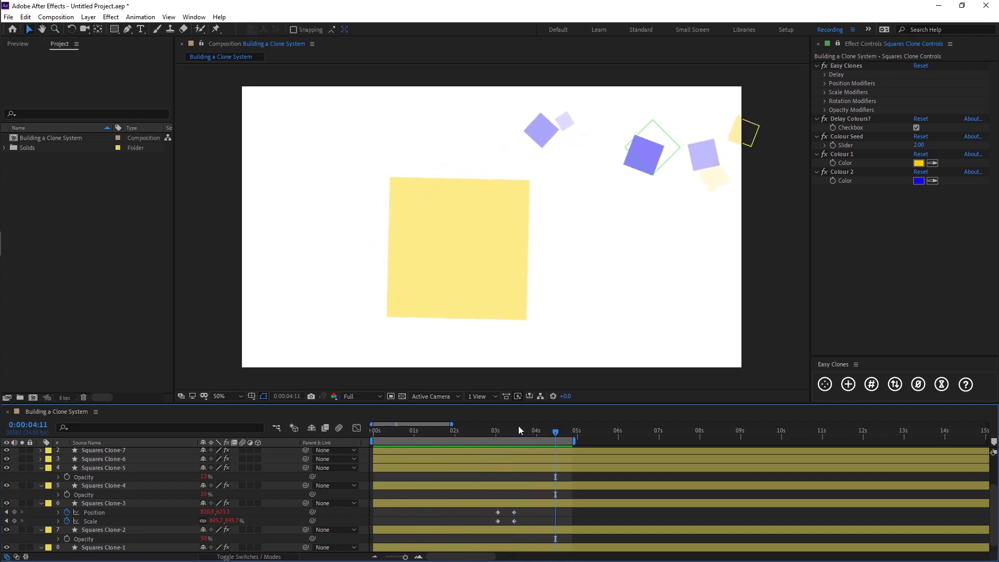
{"action": "mouse_move", "coordinate": [519, 430]}
{"action": "left_mouse_down"}
{"action": "mouse_move", "coordinate": [490, 435]}
{"action": "mouse_move", "coordinate": [535, 429]}
{"action": "left_mouse_up"}
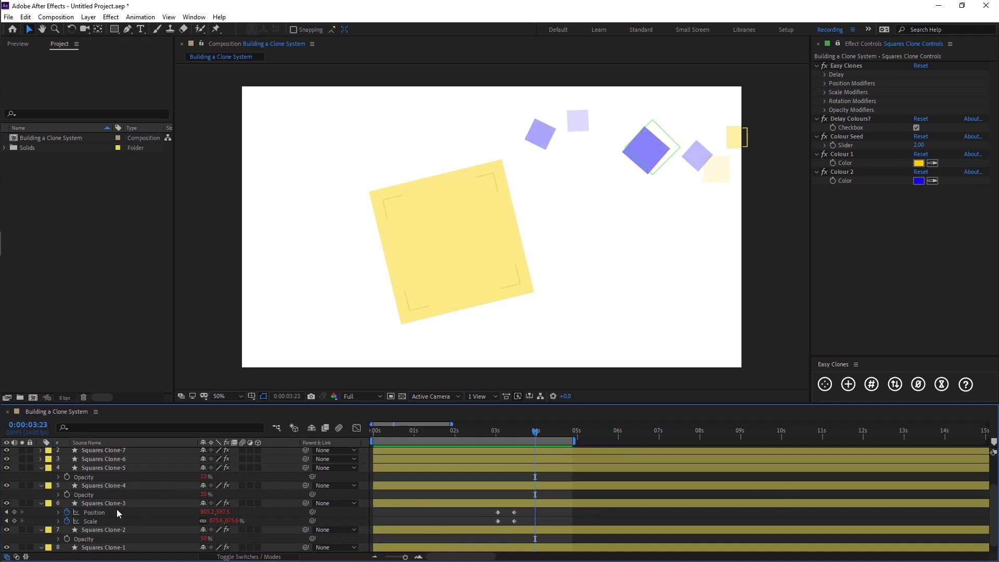
Select Squares Clone-1, Clone-4, Clone-7 and Clone-6 together in the timeline
{"action": "scroll", "coordinate": [117, 509], "scroll_direction": "down", "scroll_amount": 1}
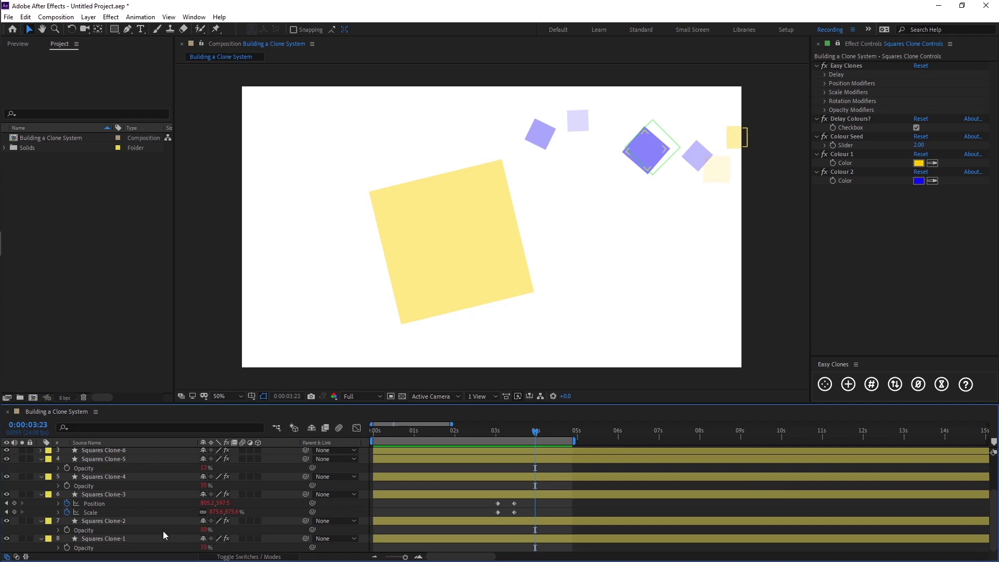
{"action": "left_click", "coordinate": [110, 537]}
{"action": "scroll", "coordinate": [111, 537], "scroll_direction": "up", "scroll_amount": 3}
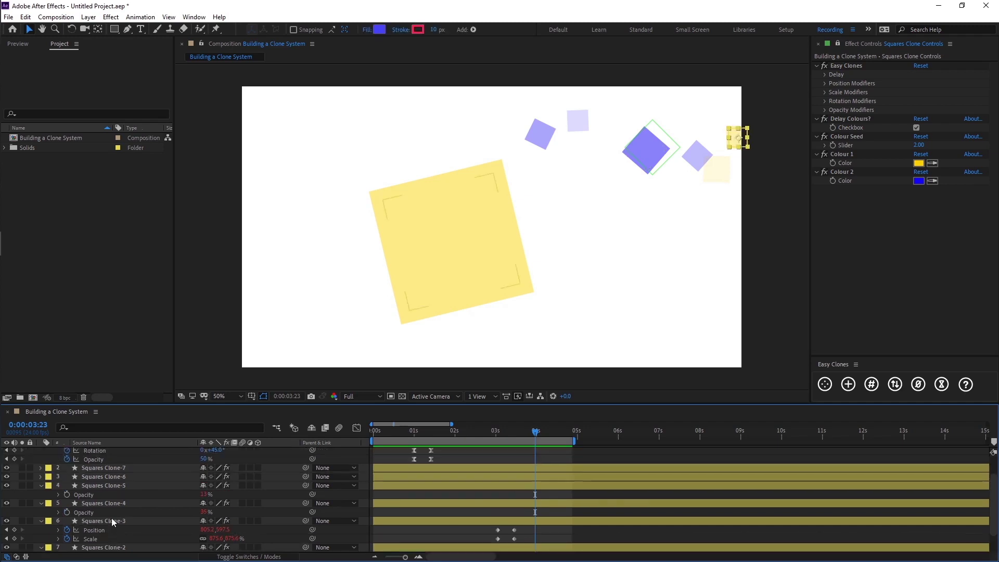
{"action": "left_click", "coordinate": [111, 503], "text": "ctrl"}
{"action": "left_click", "coordinate": [114, 468], "text": "ctrl"}
{"action": "left_click", "coordinate": [113, 477], "text": "ctrl"}
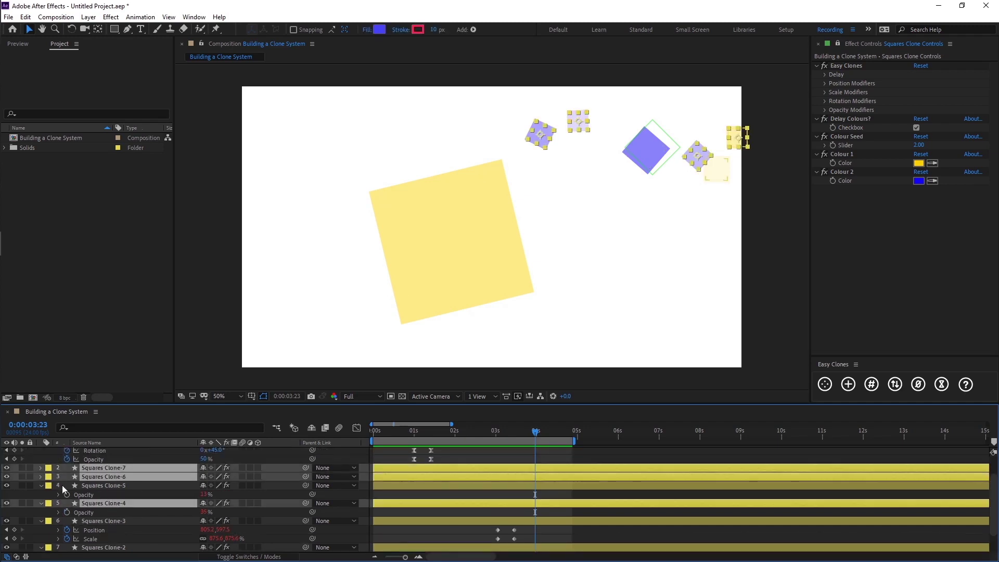
Set the selected squares' fill to None, leaving only their strokes
{"action": "left_click", "coordinate": [368, 30]}
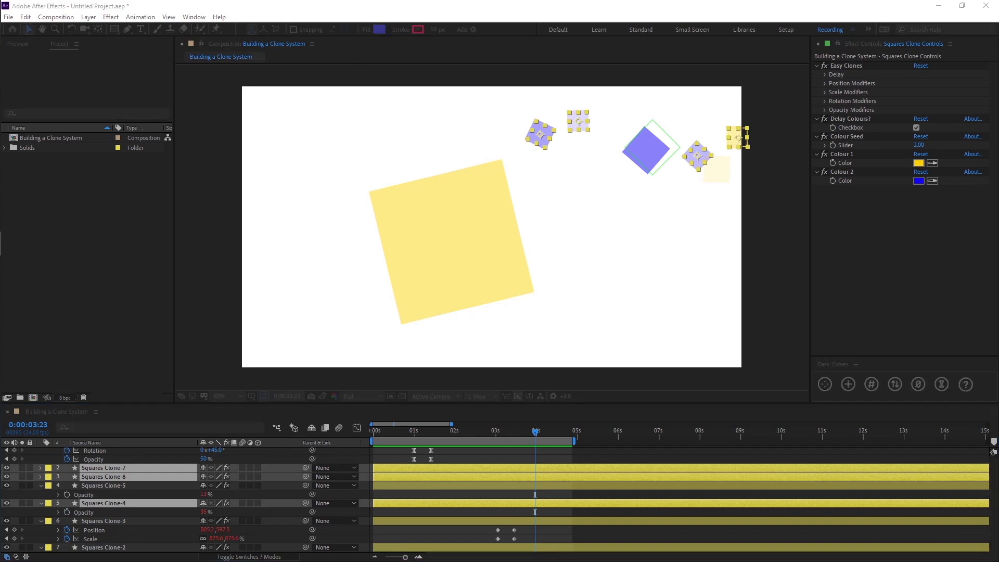
{"action": "left_click", "coordinate": [172, 105]}
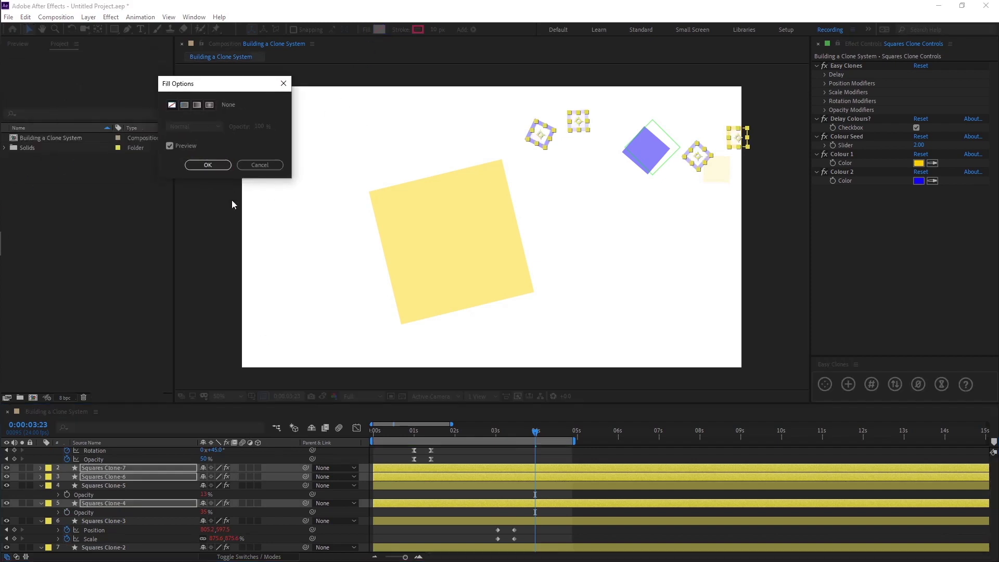
{"action": "left_click", "coordinate": [213, 169]}
{"action": "left_click", "coordinate": [473, 457]}
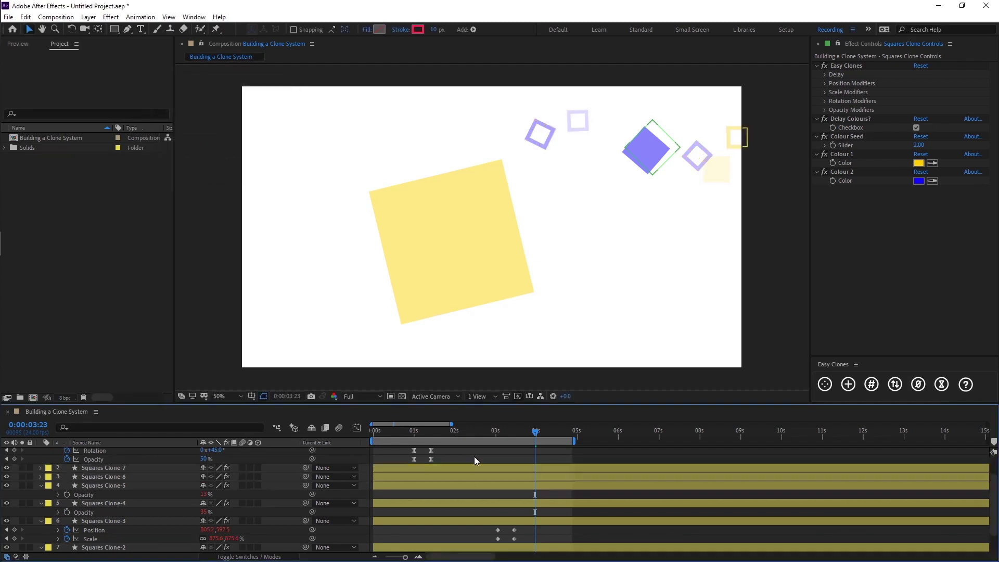
{"action": "mouse_move", "coordinate": [535, 435]}
{"action": "left_mouse_down"}
{"action": "mouse_move", "coordinate": [376, 433]}
{"action": "mouse_move", "coordinate": [412, 436]}
{"action": "mouse_move", "coordinate": [527, 385]}
{"action": "mouse_move", "coordinate": [548, 447]}
{"action": "left_mouse_up"}
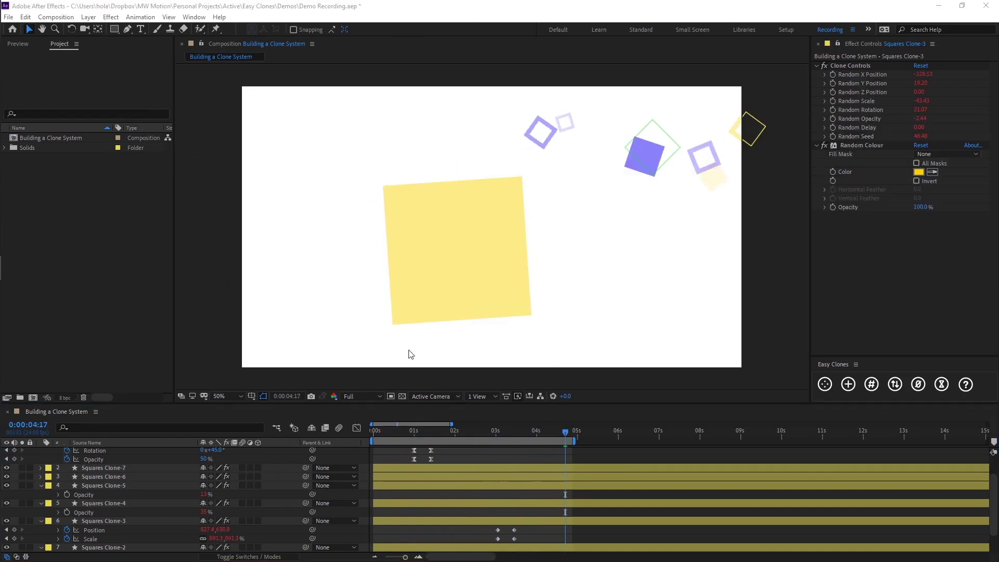
At 4:08, switch off the Random Colour effect on the large Squares Clone-3 so it shows orange
{"action": "left_click", "coordinate": [550, 512]}
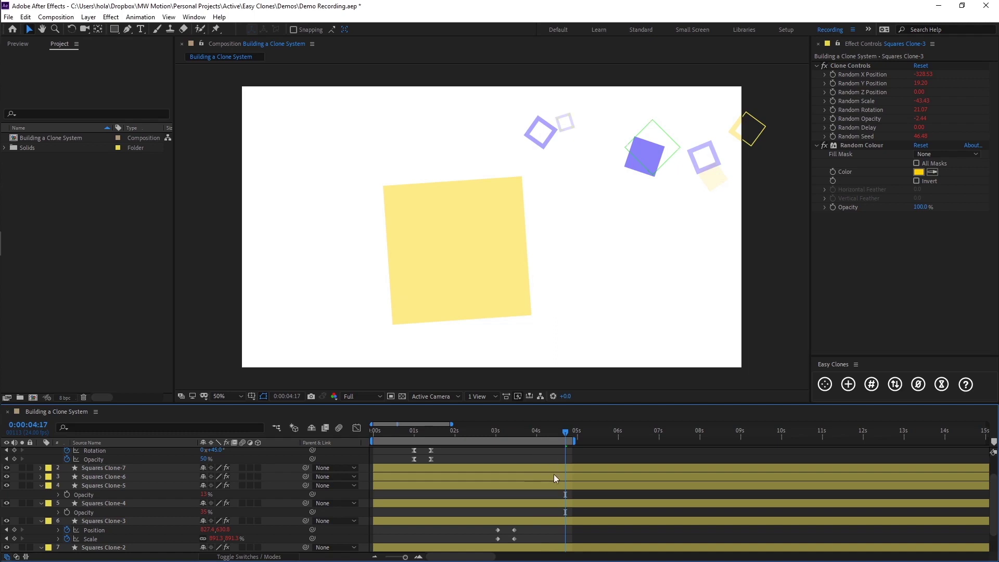
{"action": "left_click", "coordinate": [496, 281]}
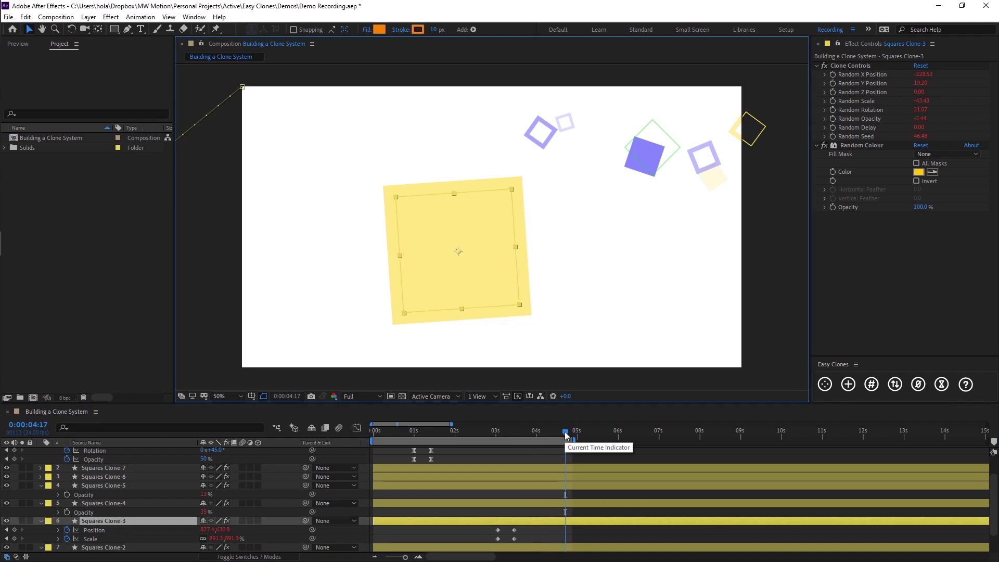
{"action": "left_click_drag", "start_coordinate": [566, 431], "coordinate": [550, 430]}
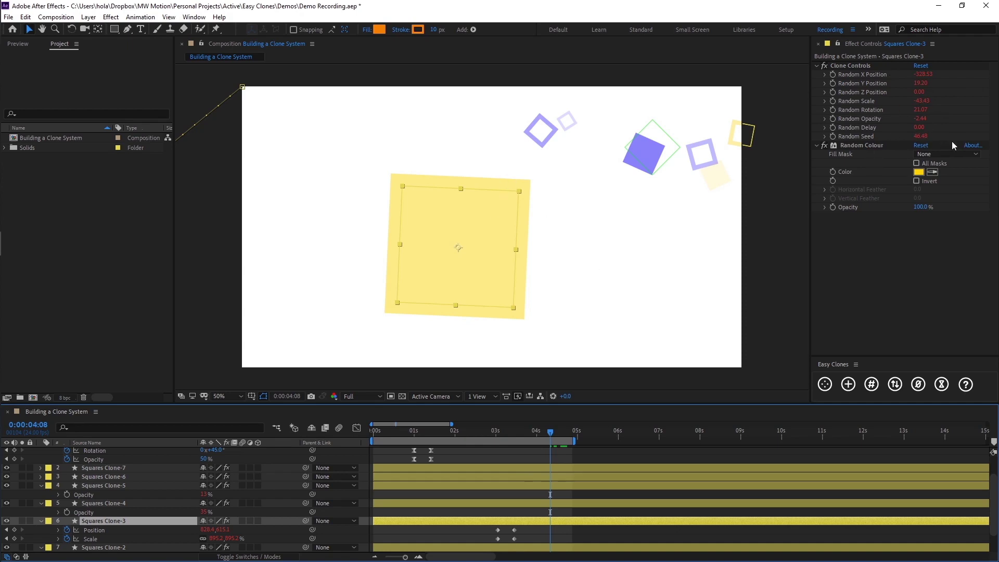
{"action": "left_click", "coordinate": [862, 146]}
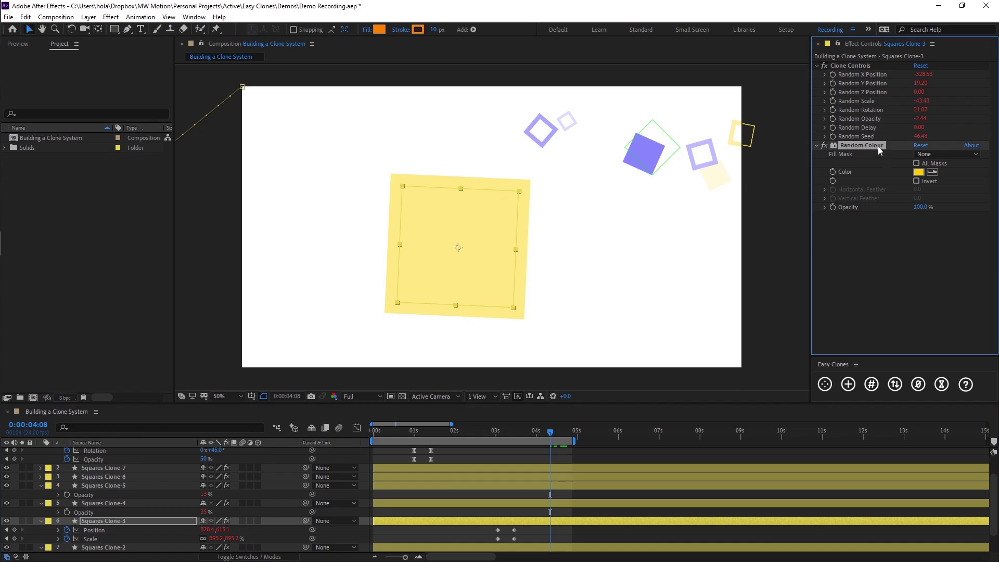
{"action": "left_click", "coordinate": [824, 145]}
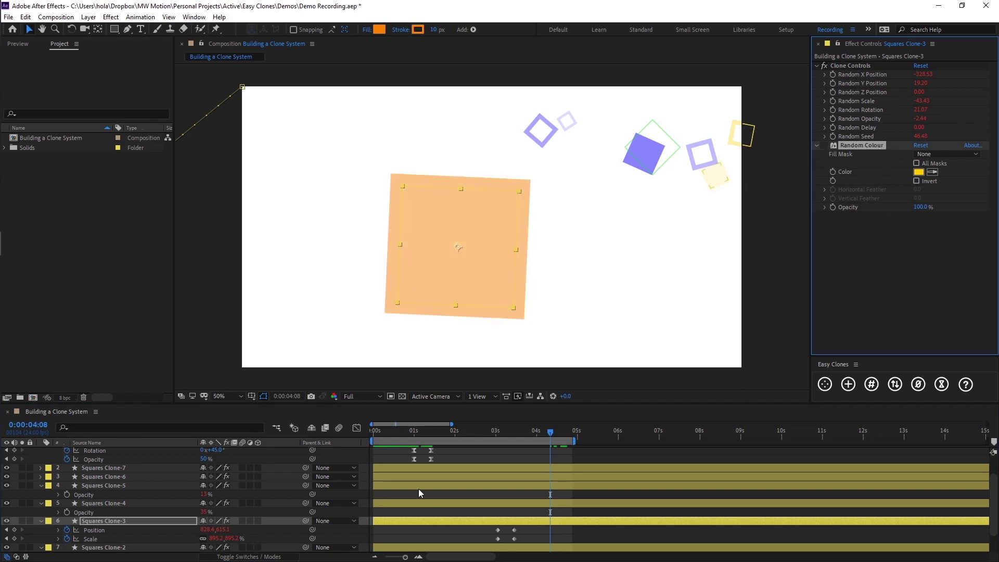
{"action": "left_click", "coordinate": [578, 457]}
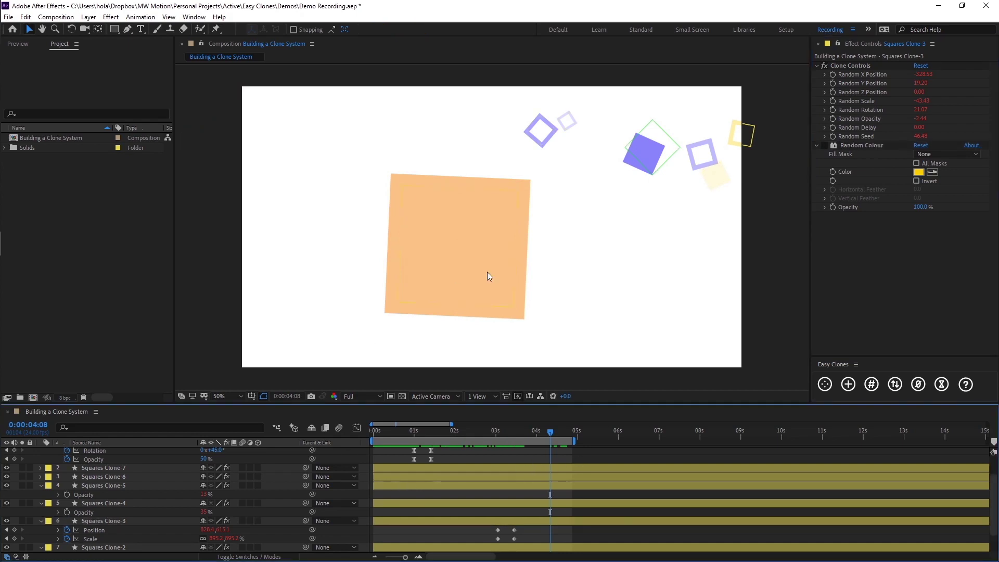
{"action": "mouse_move", "coordinate": [8, 532]}
{"action": "left_click_drag", "start_coordinate": [550, 431], "coordinate": [386, 443]}
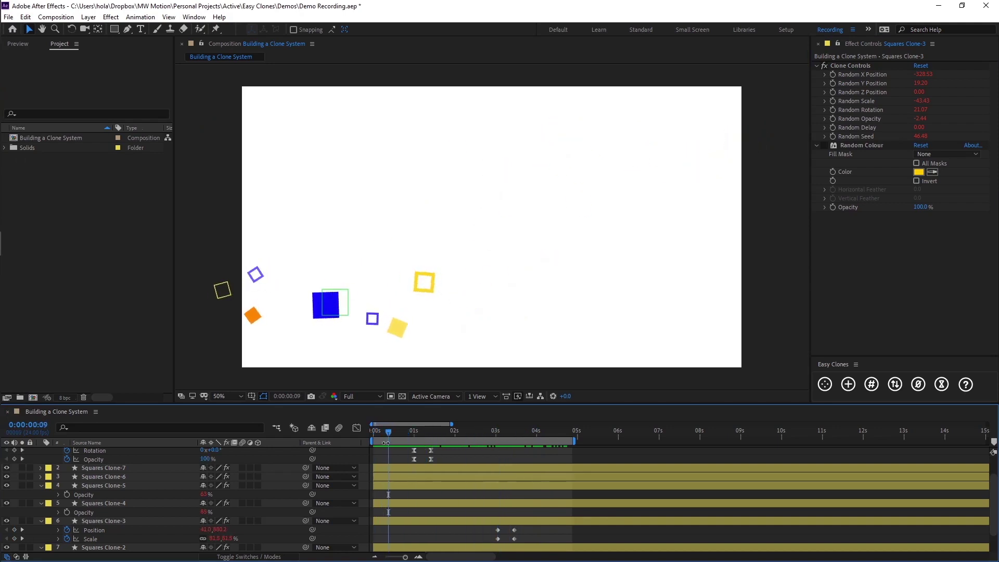
{"action": "left_click", "coordinate": [253, 315]}
{"action": "left_click", "coordinate": [398, 454]}
{"action": "left_click_drag", "start_coordinate": [388, 433], "coordinate": [405, 428]}
{"action": "key", "text": "space"}
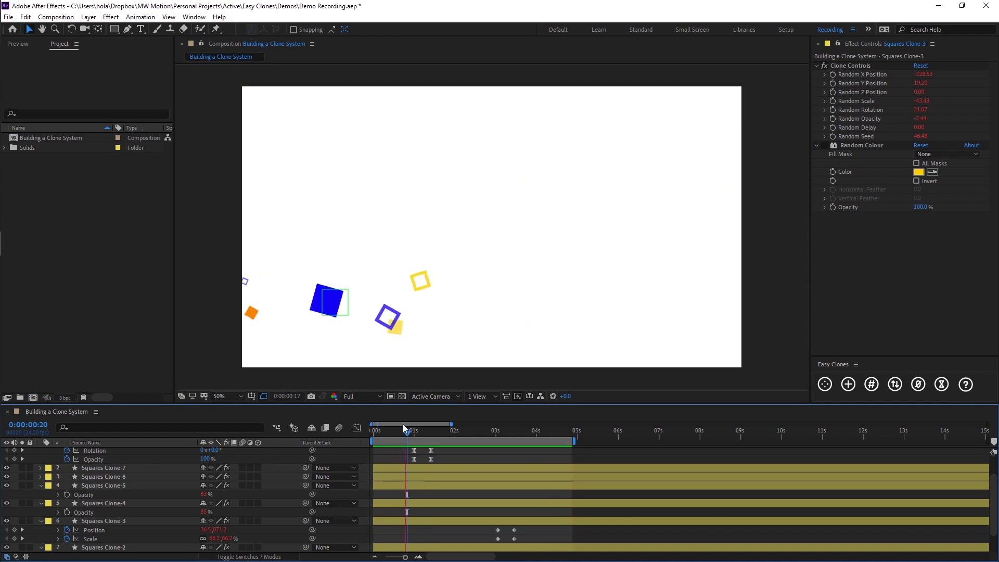
{"action": "key", "text": "space"}
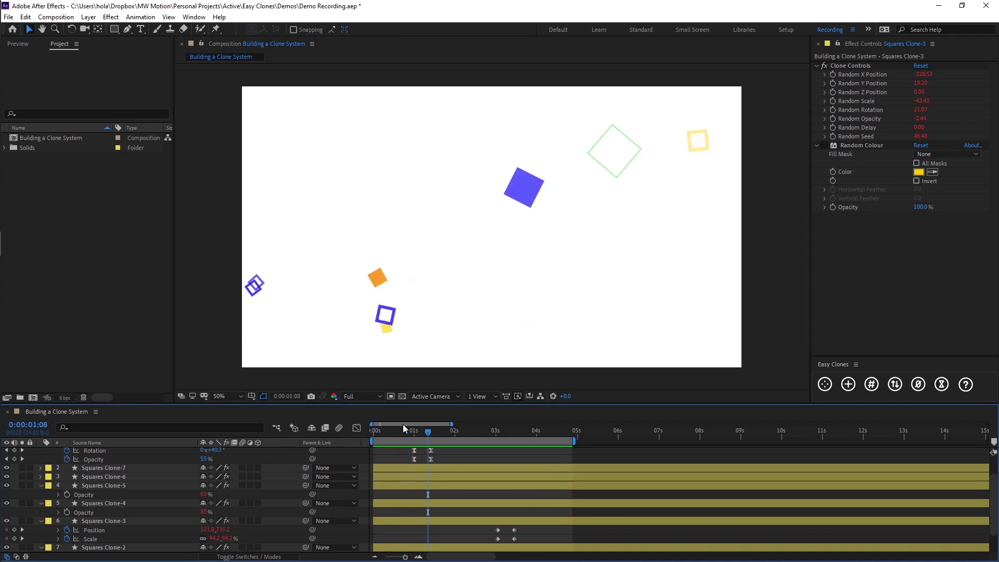